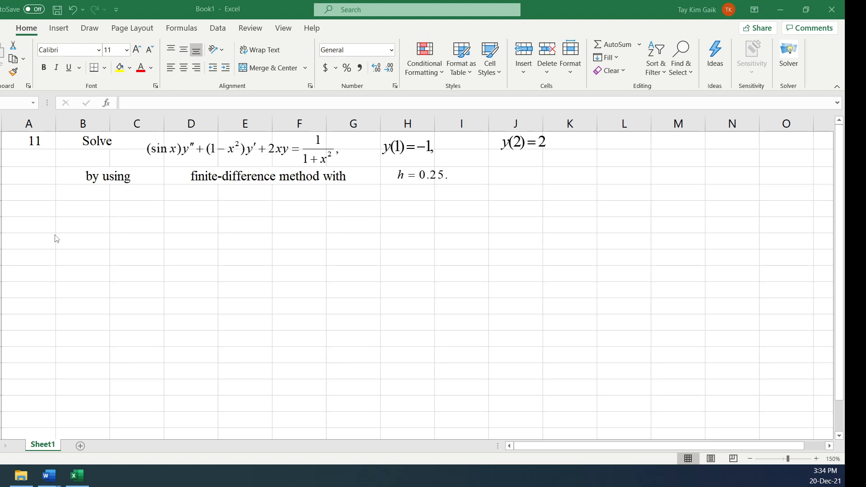
# Enter the heading Step 1 in column A below the problem, with row labels i and x in column B beneath it
pyautogui.click(39, 226)
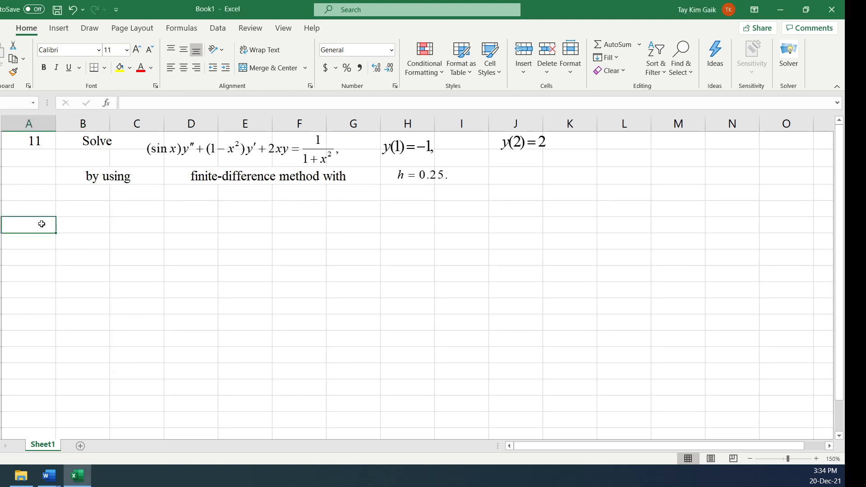
pyautogui.write('Ste')
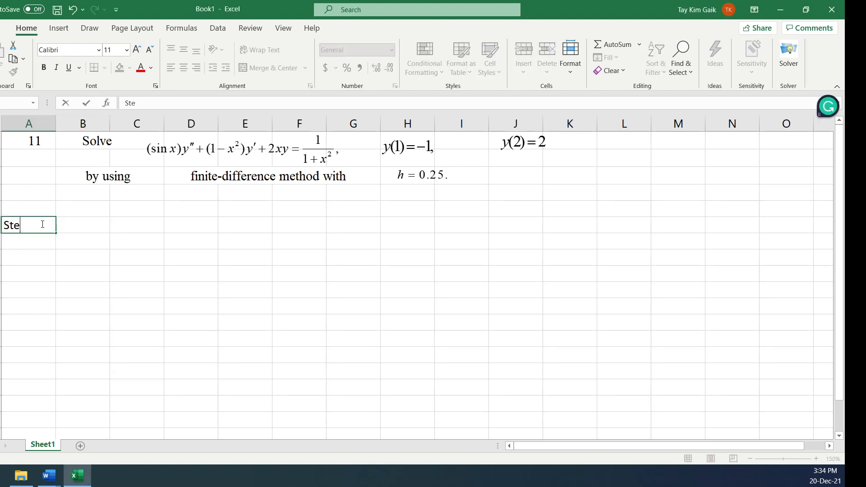
pyautogui.write('p 1')
pyautogui.click(90, 249)
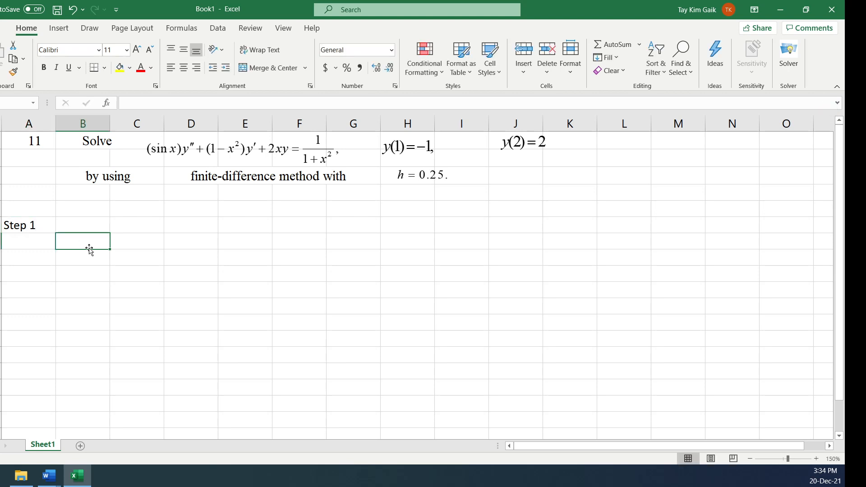
pyautogui.write('i')
pyautogui.press('Tab')
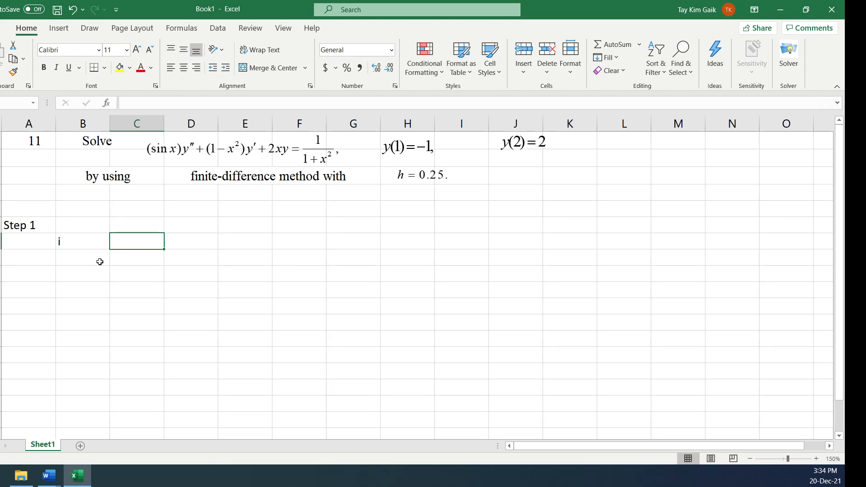
pyautogui.click(101, 258)
pyautogui.write('x')
# Fill the x row from column C to G with the series 1, 1.25, 1.5, 1.75, 2
pyautogui.click(146, 258)
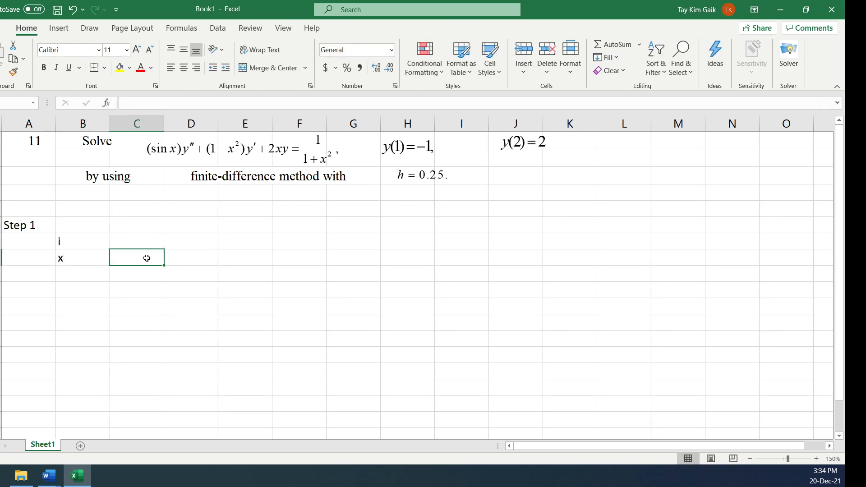
pyautogui.write('1')
pyautogui.click(197, 257)
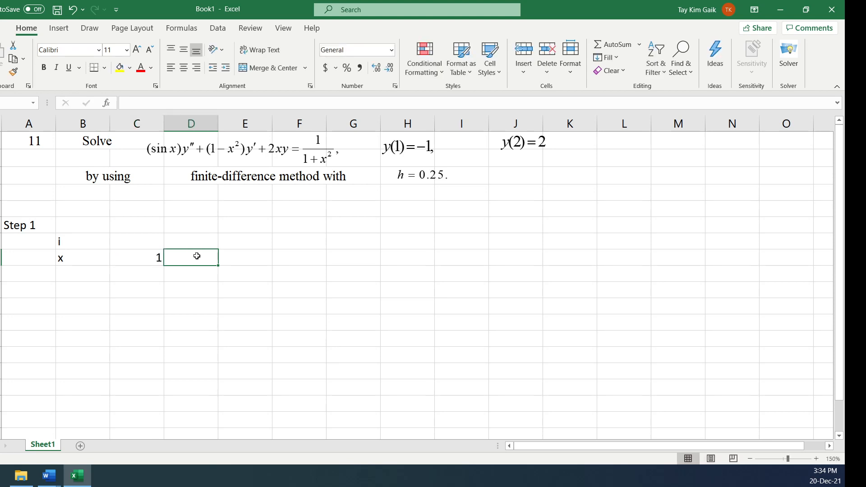
pyautogui.write('1.25')
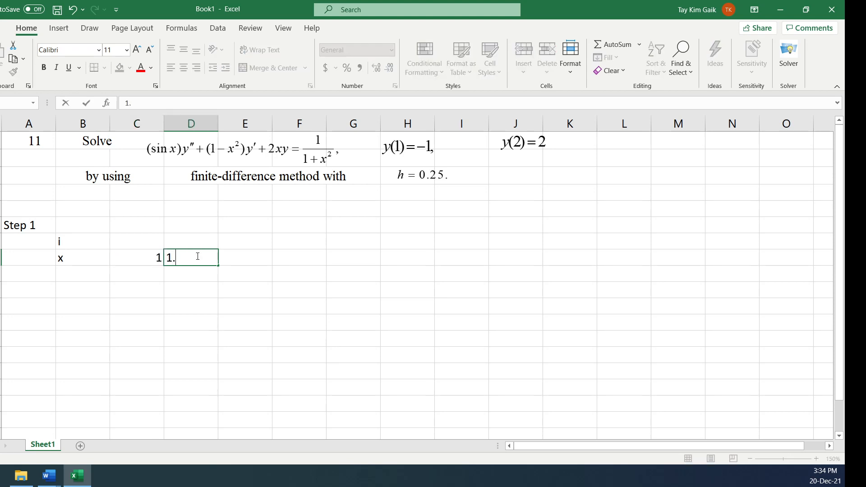
pyautogui.click(246, 306)
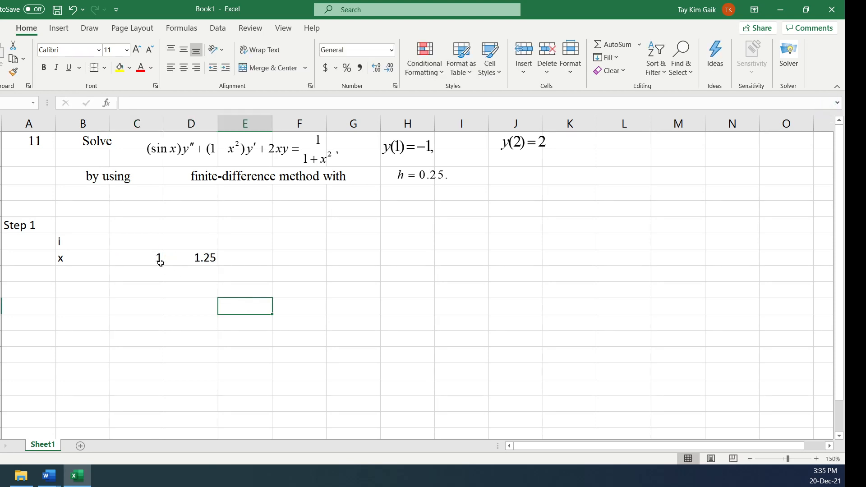
pyautogui.moveTo(153, 260); pyautogui.dragTo(383, 267)
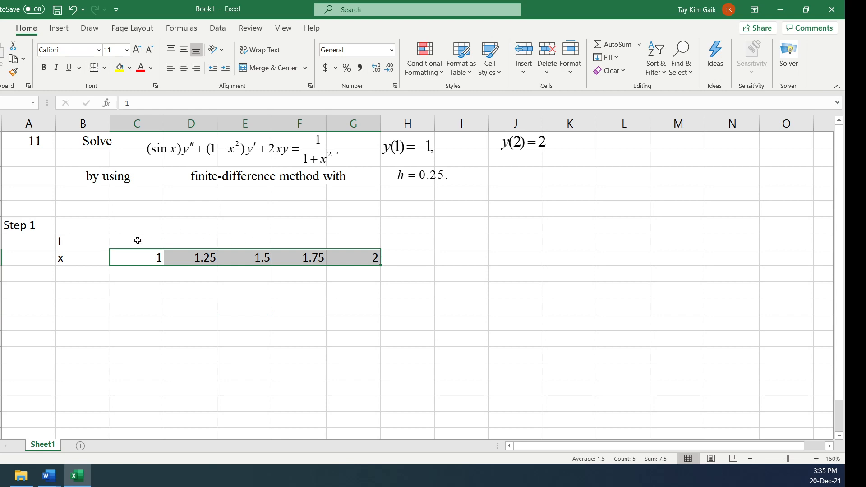
# Fill the i row from column C to G with the index series 0 to 4
pyautogui.click(137, 241)
pyautogui.write('0')
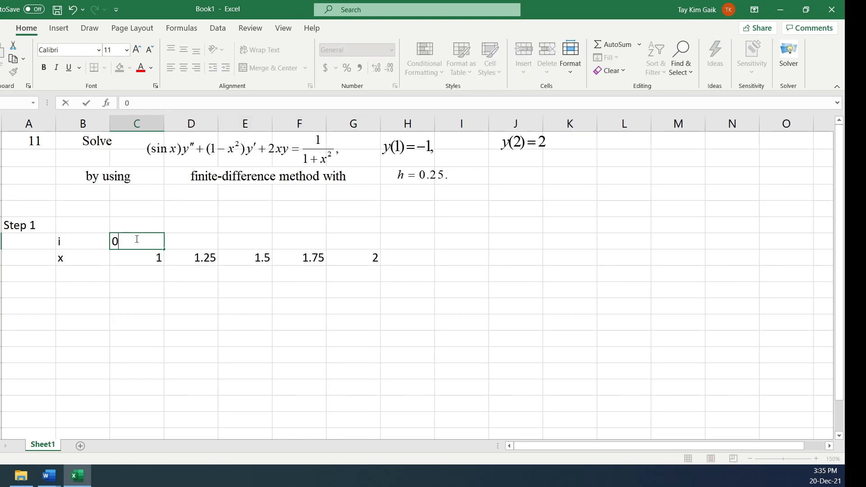
pyautogui.press('Tab')
pyautogui.write('1')
pyautogui.press('Tab')
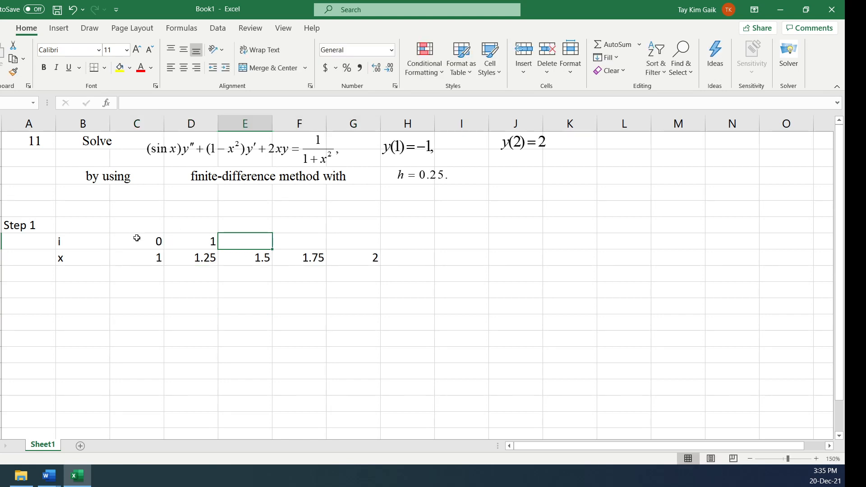
pyautogui.moveTo(136, 239); pyautogui.dragTo(371, 247)
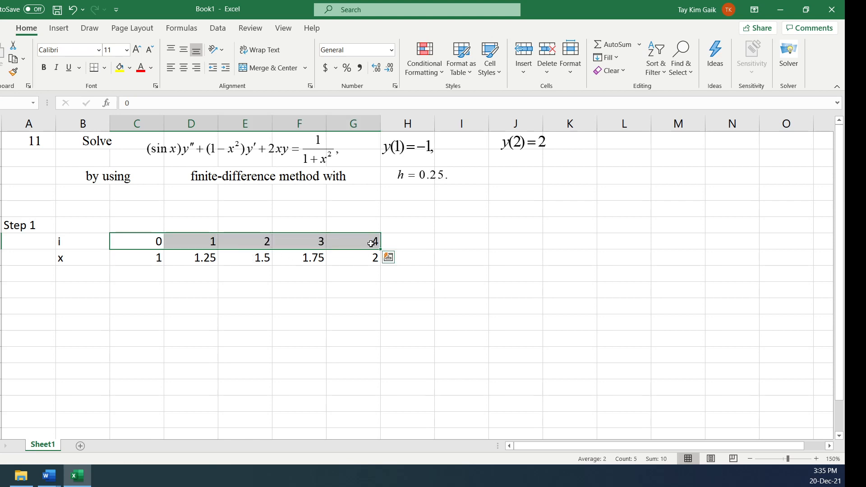
# Add a y row below x with the boundary values -1 under x = 1 and 2 under x = 2
pyautogui.click(92, 272)
pyautogui.write('y')
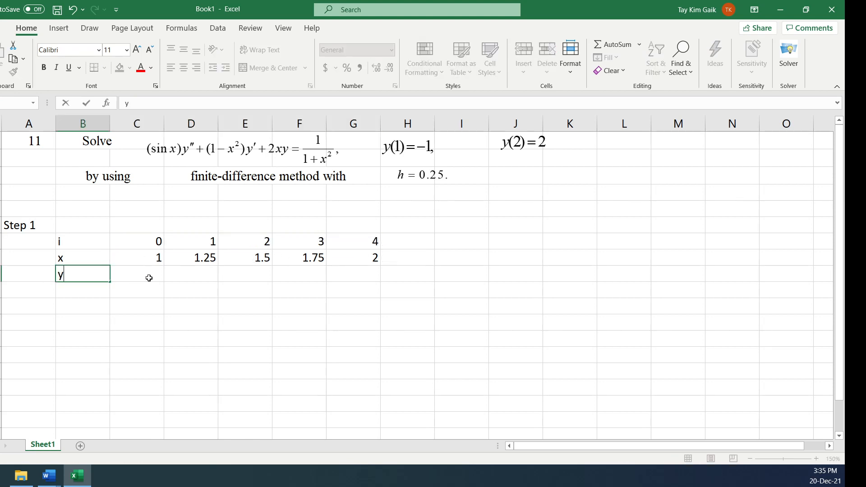
pyautogui.click(149, 277)
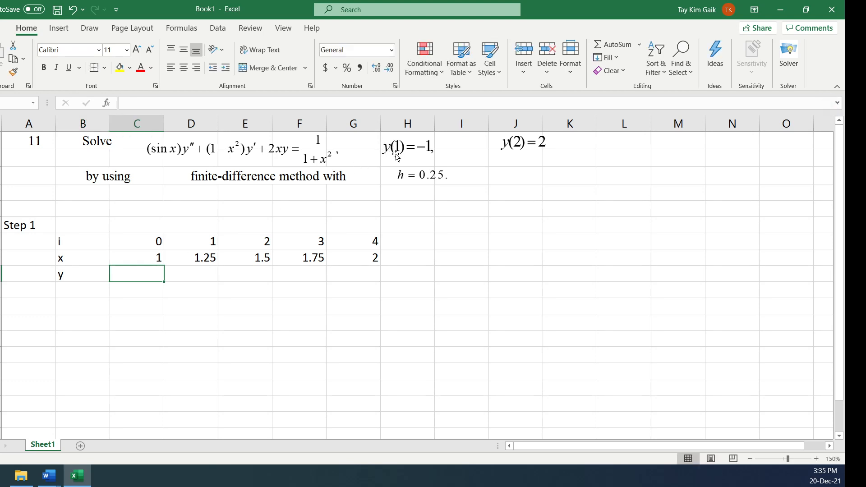
pyautogui.write('-1')
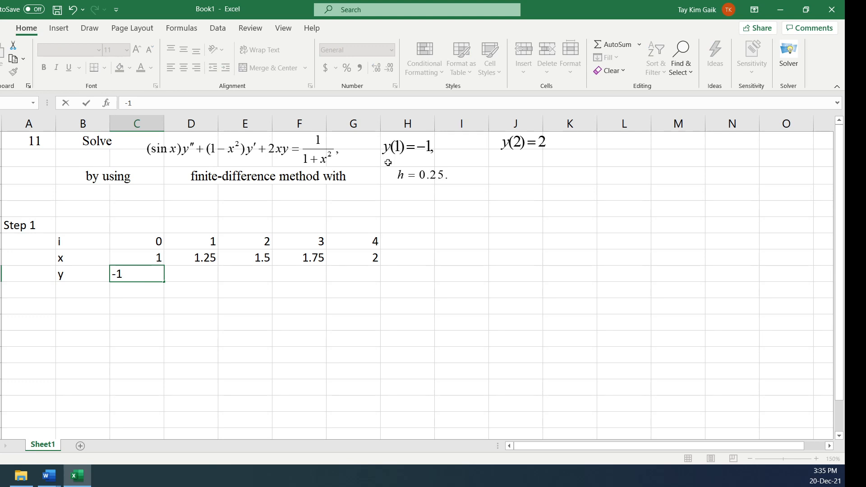
pyautogui.press('Tab')
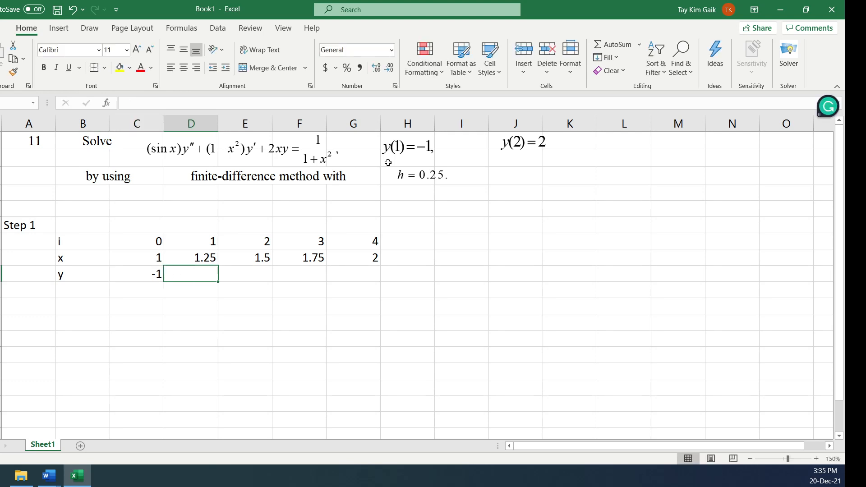
pyautogui.click(375, 271)
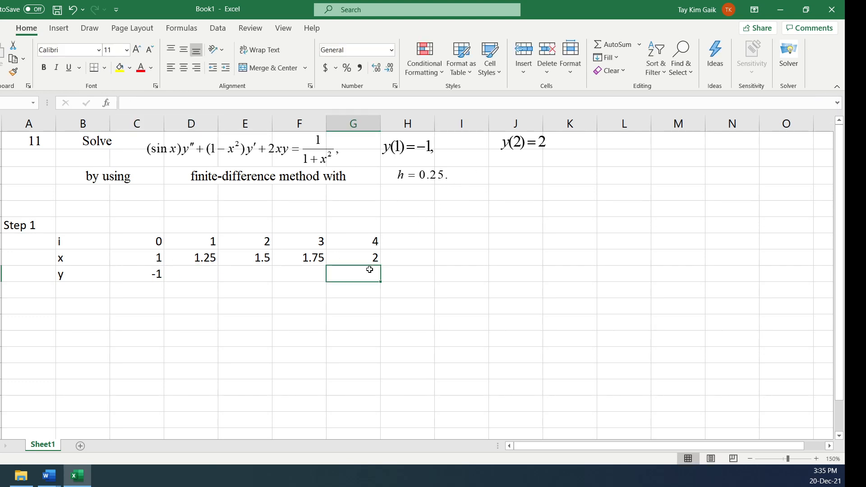
pyautogui.write('2')
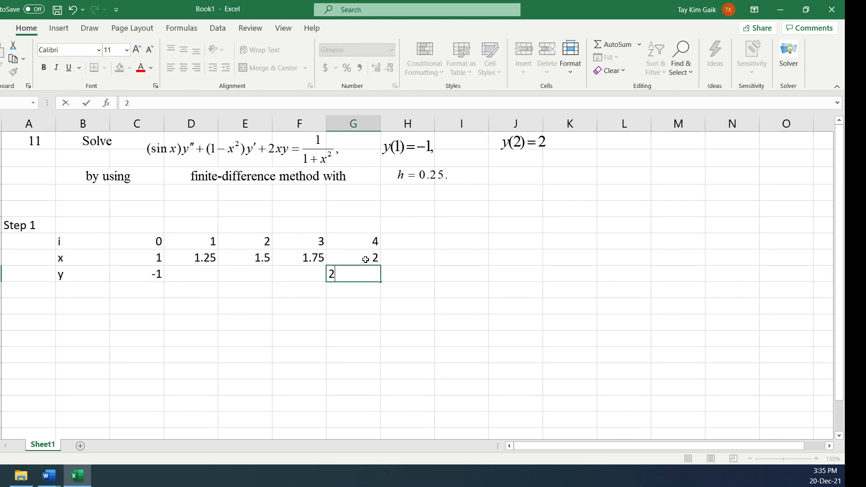
# Enter the unknowns y1, y2 and y3 in the y row under x = 1.25, 1.5 and 1.75
pyautogui.click(206, 271)
pyautogui.write('y0')
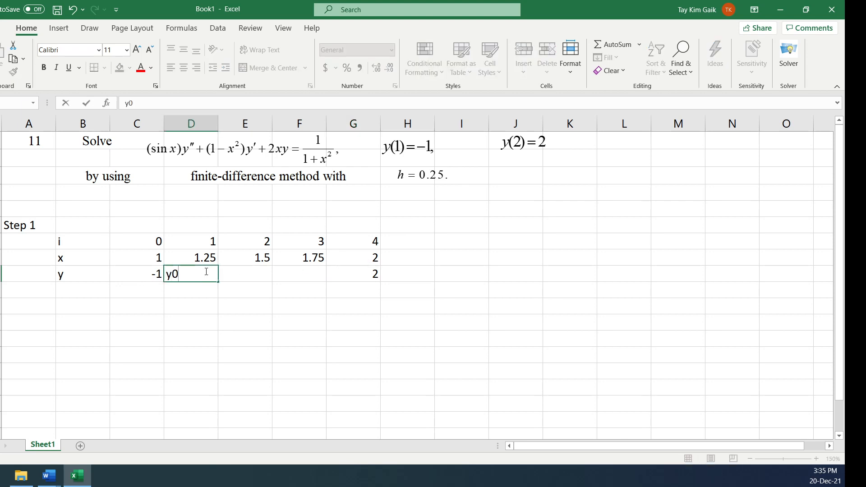
pyautogui.press('BackSpace')
pyautogui.write('1')
pyautogui.press('Tab')
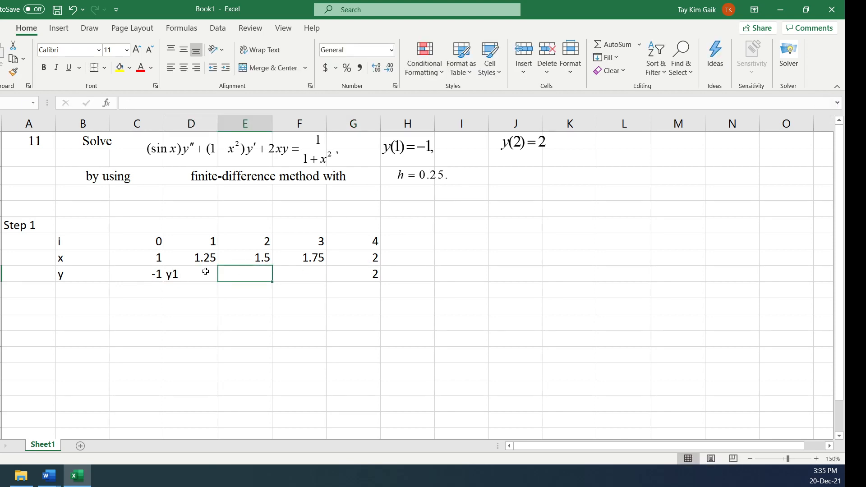
pyautogui.write('y2')
pyautogui.press('Tab')
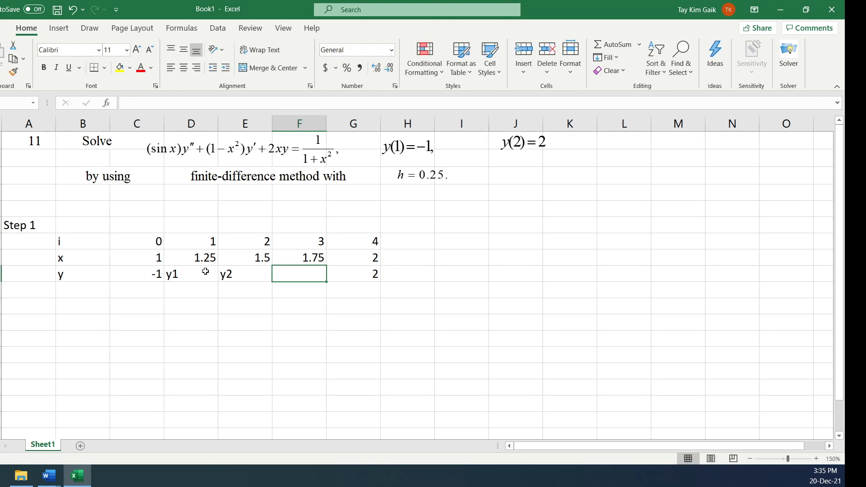
pyautogui.write('y3')
pyautogui.press('Tab')
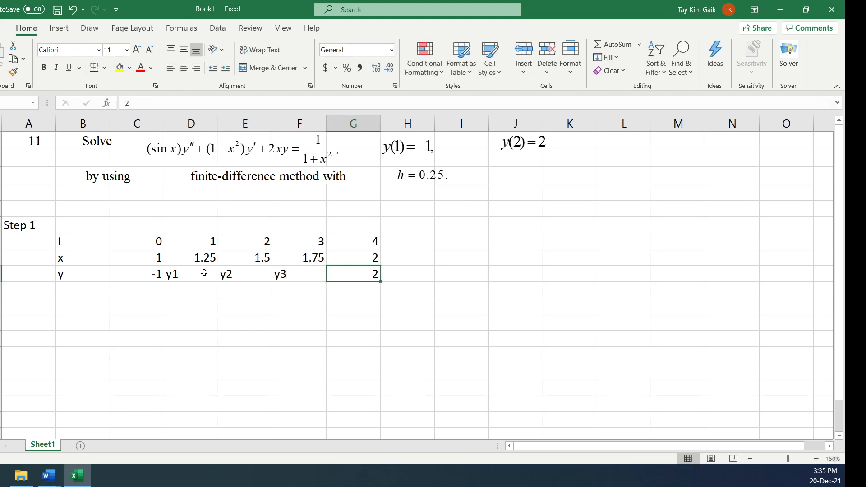
# Handwrite "y0 =" beside the -1 and "y4 =" beside the 2 in the y row with the pink pen
pyautogui.click(138, 290)
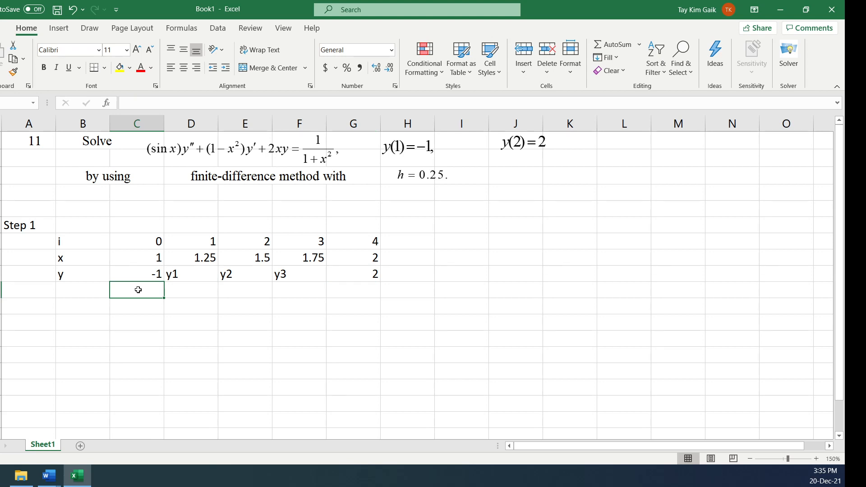
pyautogui.click(90, 29)
pyautogui.click(144, 55)
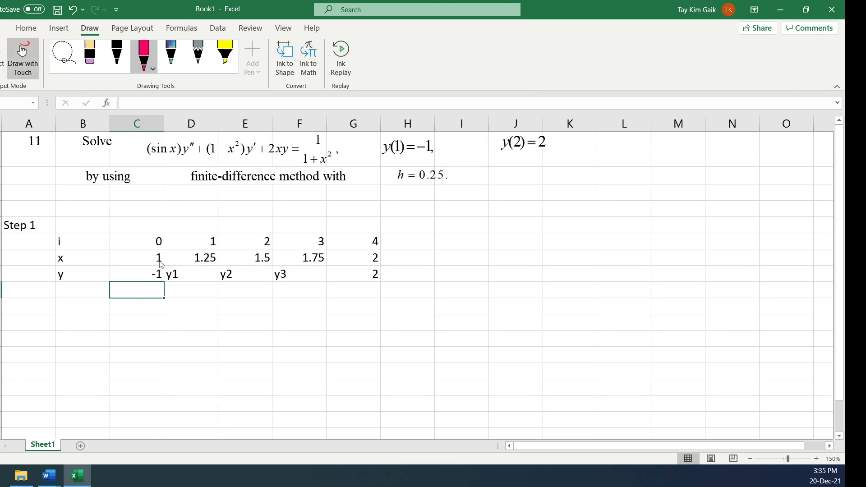
pyautogui.moveTo(123, 269); pyautogui.dragTo(131, 280)
pyautogui.moveTo(139, 272); pyautogui.dragTo(145, 276)
pyautogui.moveTo(347, 271); pyautogui.dragTo(348, 276)
pyautogui.moveTo(351, 270); pyautogui.dragTo(351, 280)
pyautogui.moveTo(353, 275)
pyautogui.mouseDown()
pyautogui.moveTo(352, 283)
pyautogui.moveTo(360, 273)
pyautogui.mouseUp()
pyautogui.moveTo(357, 277); pyautogui.dragTo(360, 276)
pyautogui.press('Escape')
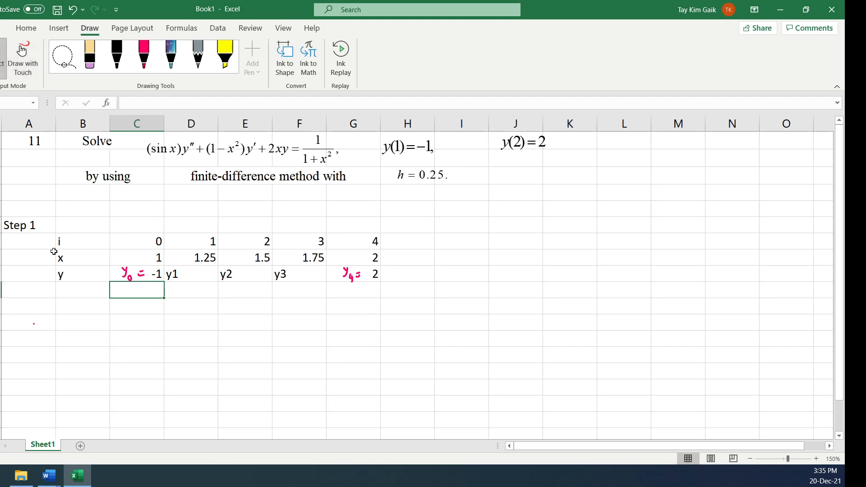
# Enter the heading Step 2 in column A below the Step 1 table
pyautogui.click(22, 318)
pyautogui.write('Step 2')
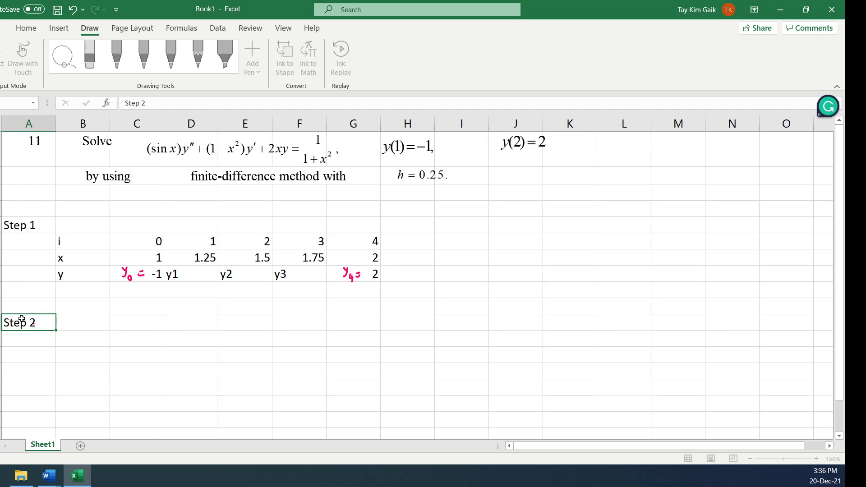
pyautogui.press('Tab')
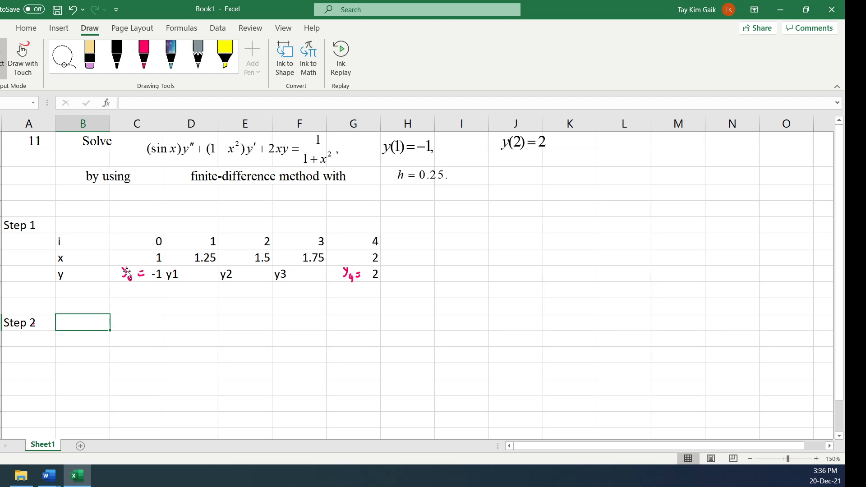
# Handwrite the equation sin x y'' + (1 - x²)y' + 2xy = 1/(1 + x²) in pink ink beside the Step 2 heading
pyautogui.click(144, 54)
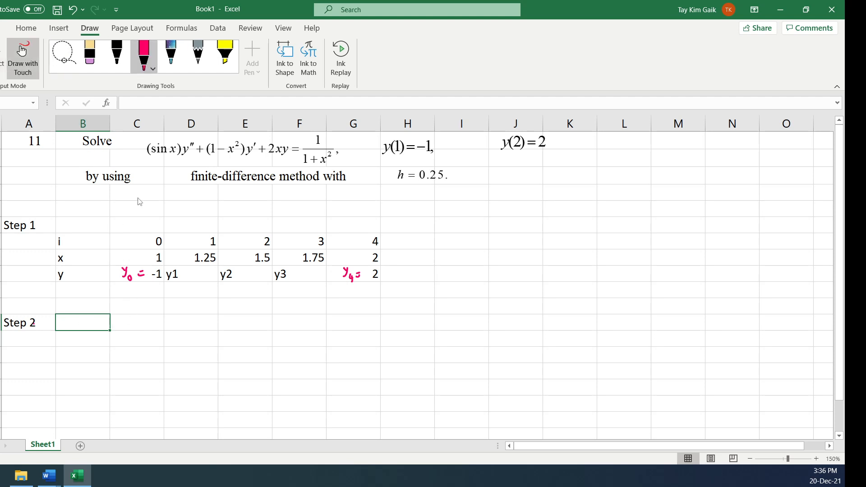
pyautogui.moveTo(89, 318)
pyautogui.mouseDown()
pyautogui.moveTo(86, 327)
pyautogui.moveTo(120, 326)
pyautogui.moveTo(128, 311)
pyautogui.moveTo(149, 321)
pyautogui.mouseUp()
pyautogui.moveTo(146, 317)
pyautogui.mouseDown()
pyautogui.moveTo(145, 326)
pyautogui.moveTo(169, 326)
pyautogui.mouseUp()
pyautogui.moveTo(177, 322)
pyautogui.mouseDown()
pyautogui.moveTo(194, 328)
pyautogui.moveTo(206, 318)
pyautogui.moveTo(215, 326)
pyautogui.mouseUp()
pyautogui.moveTo(219, 319); pyautogui.dragTo(219, 336)
pyautogui.moveTo(233, 310)
pyautogui.mouseDown()
pyautogui.moveTo(230, 318)
pyautogui.moveTo(263, 331)
pyautogui.moveTo(256, 332)
pyautogui.mouseUp()
pyautogui.moveTo(266, 321)
pyautogui.mouseDown()
pyautogui.moveTo(263, 340)
pyautogui.moveTo(286, 326)
pyautogui.mouseUp()
pyautogui.moveTo(302, 315)
pyautogui.mouseDown()
pyautogui.moveTo(301, 322)
pyautogui.moveTo(327, 321)
pyautogui.moveTo(300, 333)
pyautogui.moveTo(324, 330)
pyautogui.mouseUp()
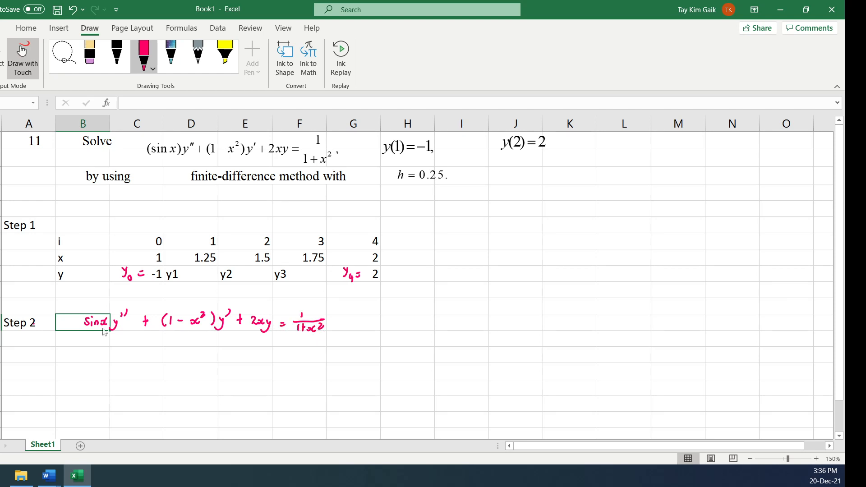
# Below the equation, handwrite the discretised first term as sin x times (y_{i+1} - 2y_i - y_{i-1})/h²
pyautogui.moveTo(89, 349)
pyautogui.mouseDown()
pyautogui.moveTo(83, 360)
pyautogui.moveTo(109, 359)
pyautogui.mouseUp()
pyautogui.moveTo(110, 352)
pyautogui.mouseDown()
pyautogui.moveTo(102, 359)
pyautogui.moveTo(115, 356)
pyautogui.moveTo(119, 383)
pyautogui.mouseUp()
pyautogui.moveTo(125, 347)
pyautogui.mouseDown()
pyautogui.moveTo(129, 362)
pyautogui.moveTo(136, 359)
pyautogui.mouseUp()
pyautogui.moveTo(134, 356); pyautogui.dragTo(169, 355)
pyautogui.moveTo(173, 349); pyautogui.dragTo(175, 361)
pyautogui.click(176, 353)
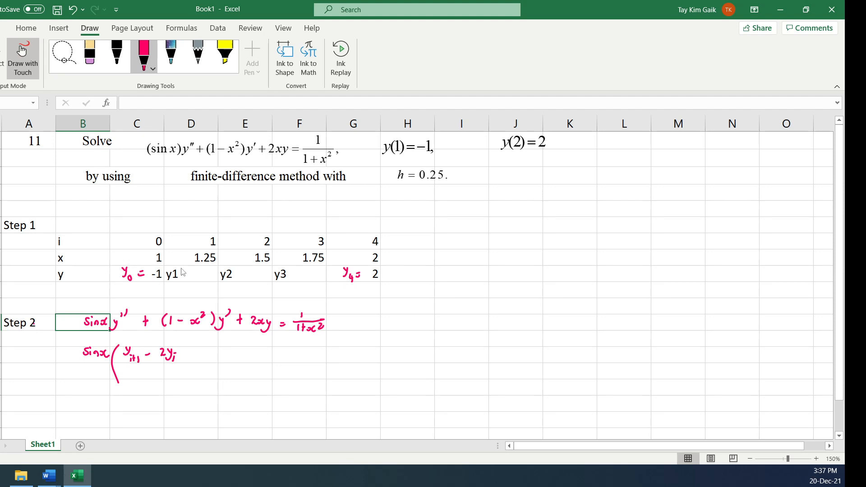
pyautogui.moveTo(184, 355); pyautogui.dragTo(210, 361)
pyautogui.moveTo(125, 367); pyautogui.dragTo(216, 362)
pyautogui.moveTo(161, 367)
pyautogui.mouseDown()
pyautogui.moveTo(167, 382)
pyautogui.moveTo(176, 376)
pyautogui.mouseUp()
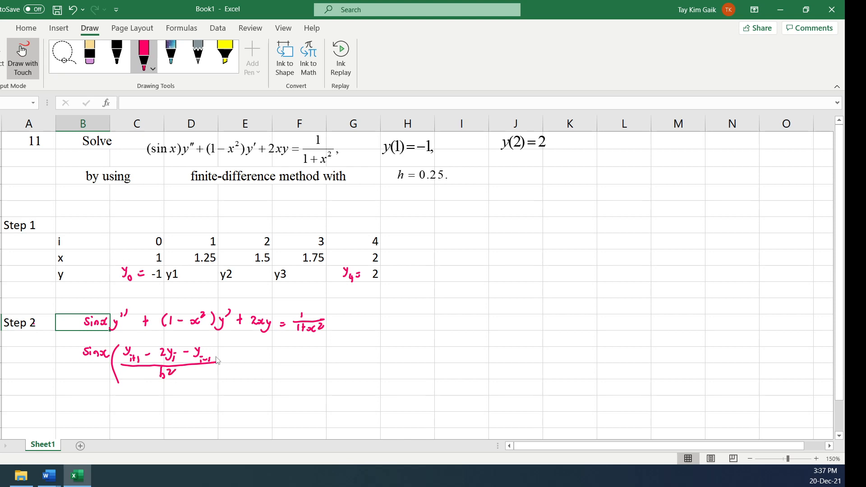
# Continue the discretised equation in ink with + (1 - x_i²)(y_{i+1} - y_{i-1})/2h
pyautogui.moveTo(214, 344)
pyautogui.mouseDown()
pyautogui.moveTo(216, 376)
pyautogui.moveTo(236, 364)
pyautogui.moveTo(260, 370)
pyautogui.moveTo(277, 360)
pyautogui.moveTo(289, 369)
pyautogui.moveTo(304, 357)
pyautogui.mouseUp()
pyautogui.moveTo(309, 348); pyautogui.dragTo(307, 372)
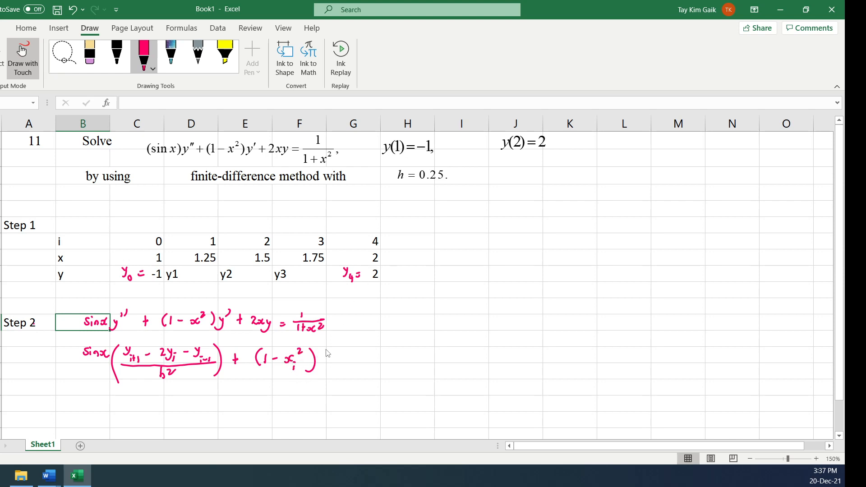
pyautogui.moveTo(326, 348); pyautogui.dragTo(321, 381)
pyautogui.moveTo(327, 348)
pyautogui.mouseDown()
pyautogui.moveTo(336, 368)
pyautogui.moveTo(357, 356)
pyautogui.mouseUp()
pyautogui.moveTo(362, 348)
pyautogui.mouseDown()
pyautogui.moveTo(366, 361)
pyautogui.moveTo(384, 364)
pyautogui.mouseUp()
pyautogui.moveTo(324, 367)
pyautogui.mouseDown()
pyautogui.moveTo(386, 366)
pyautogui.moveTo(353, 379)
pyautogui.moveTo(363, 381)
pyautogui.mouseUp()
# Complete the discretised equation in ink with + 2x_i y_i = 1/(1 + x_i²)
pyautogui.moveTo(398, 348)
pyautogui.mouseDown()
pyautogui.moveTo(396, 384)
pyautogui.moveTo(416, 358)
pyautogui.moveTo(461, 366)
pyautogui.mouseUp()
pyautogui.moveTo(465, 357)
pyautogui.mouseDown()
pyautogui.moveTo(460, 375)
pyautogui.moveTo(539, 361)
pyautogui.moveTo(510, 376)
pyautogui.moveTo(519, 372)
pyautogui.mouseUp()
pyautogui.click(469, 361)
pyautogui.moveTo(516, 367)
pyautogui.mouseDown()
pyautogui.moveTo(515, 379)
pyautogui.moveTo(529, 382)
pyautogui.moveTo(541, 370)
pyautogui.mouseUp()
pyautogui.click(532, 373)
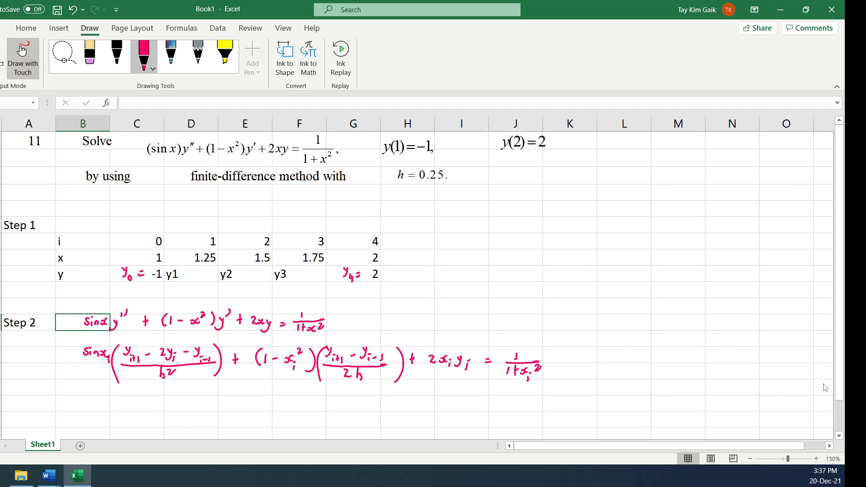
# Handwrite "× h² =" in black ink below the pink discretised equation
pyautogui.moveTo(839, 381); pyautogui.dragTo(839, 399)
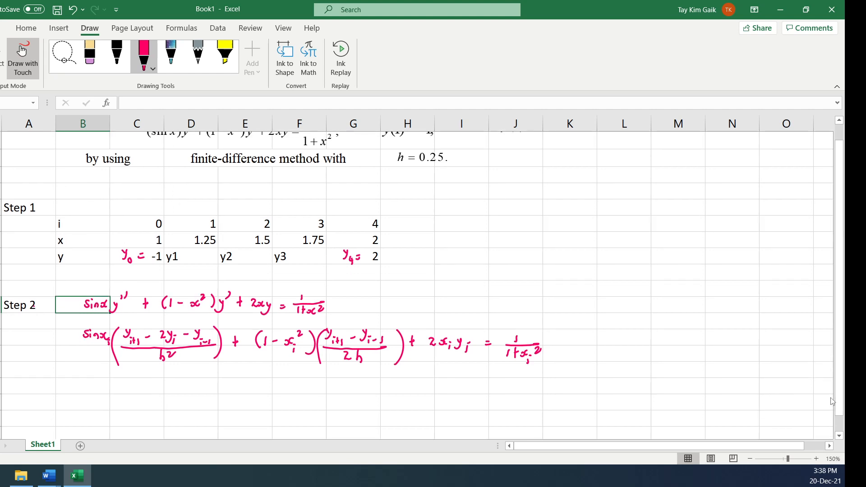
pyautogui.click(124, 55)
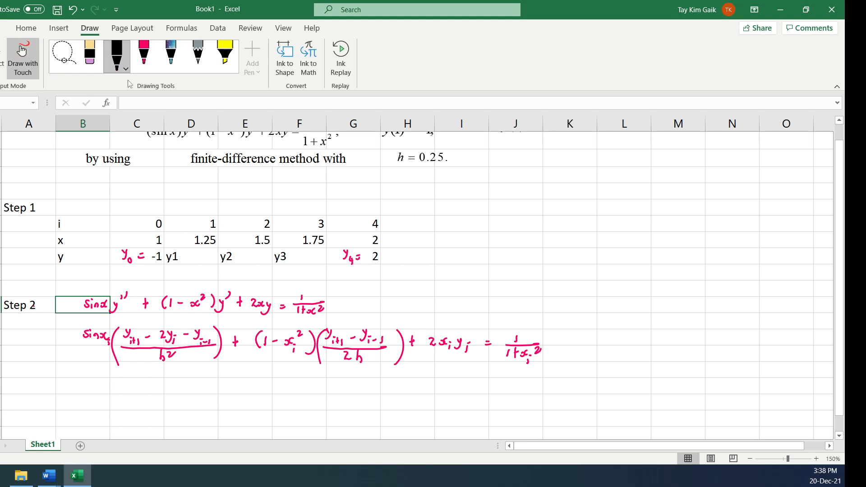
pyautogui.moveTo(73, 381)
pyautogui.mouseDown()
pyautogui.moveTo(80, 390)
pyautogui.moveTo(73, 390)
pyautogui.moveTo(135, 384)
pyautogui.mouseUp()
pyautogui.moveTo(130, 388); pyautogui.dragTo(135, 388)
# Label the cell in column I of the Step 1 row as h and enter 0.25 in the adjacent column J cell
pyautogui.click(3, 59)
pyautogui.click(458, 211)
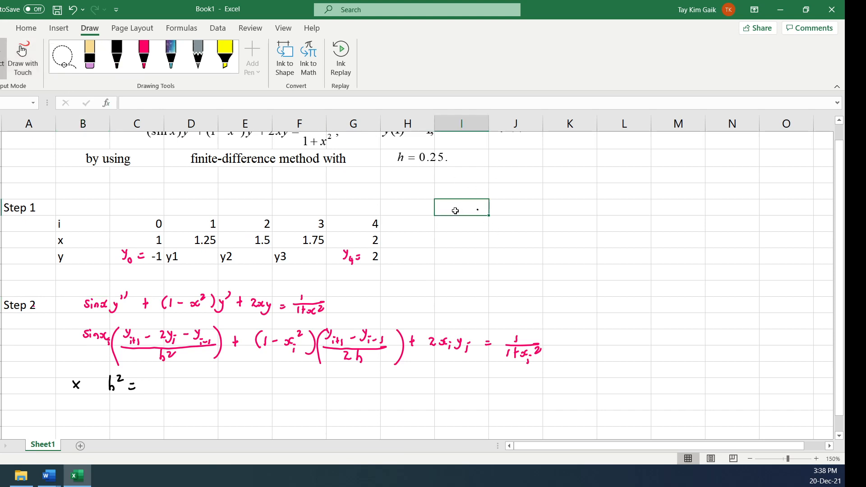
pyautogui.write('h')
pyautogui.click(510, 207)
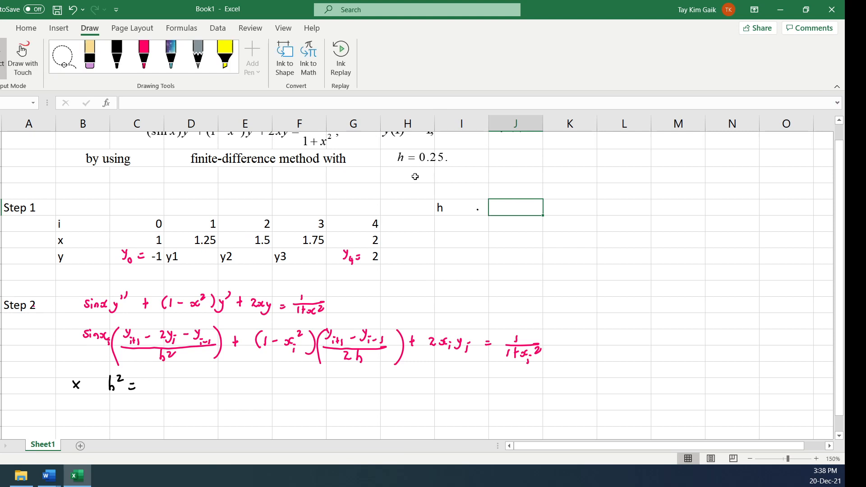
pyautogui.write('0.25')
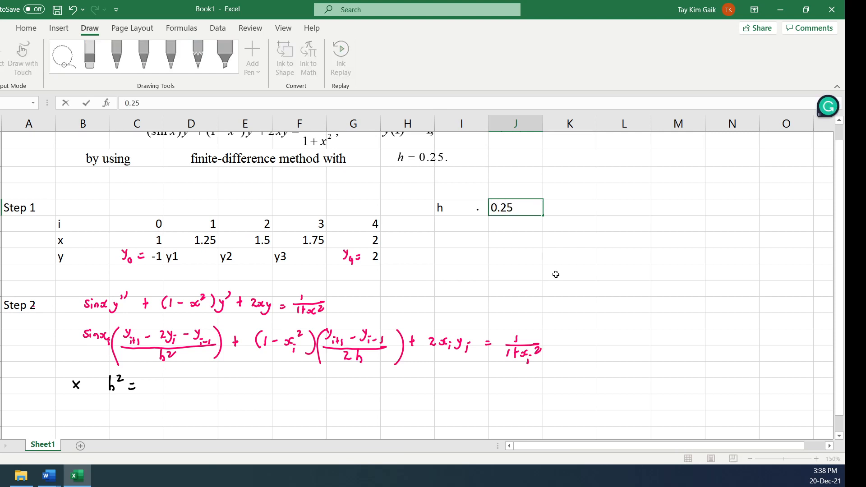
# Add an h^2 label below h and calculate its value beside it with the formula =J6^2
pyautogui.click(454, 222)
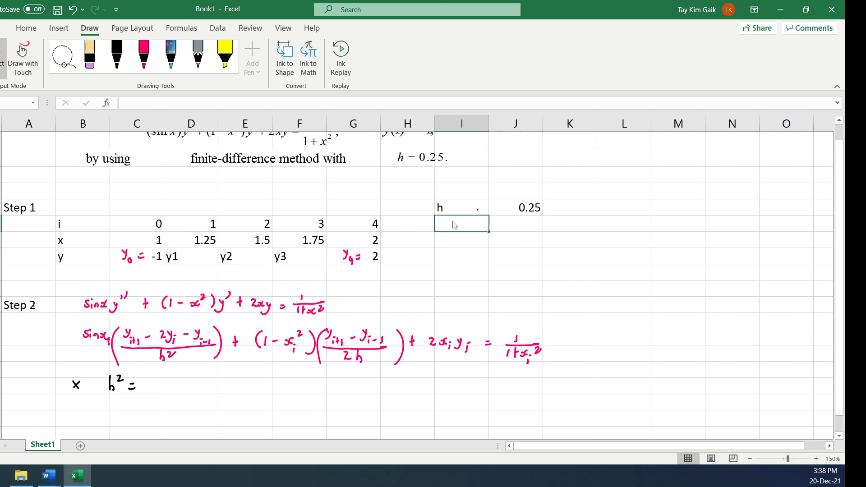
pyautogui.write('h^3')
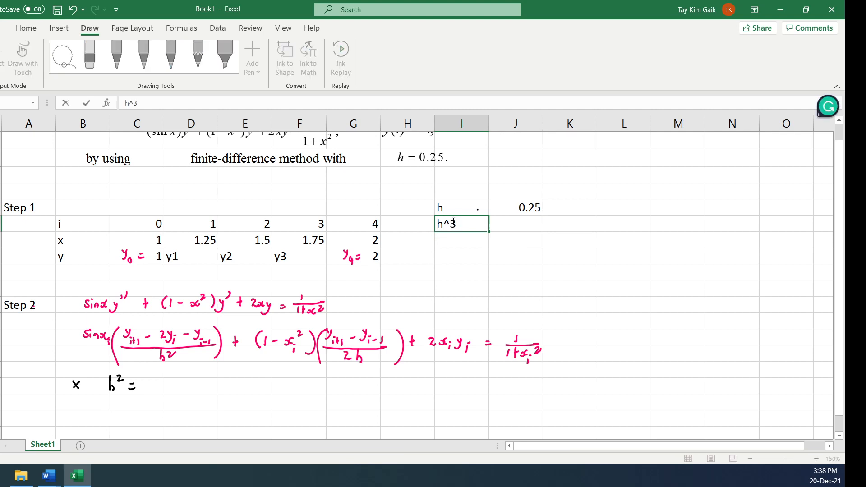
pyautogui.press('BackSpace')
pyautogui.write('2')
pyautogui.click(518, 219)
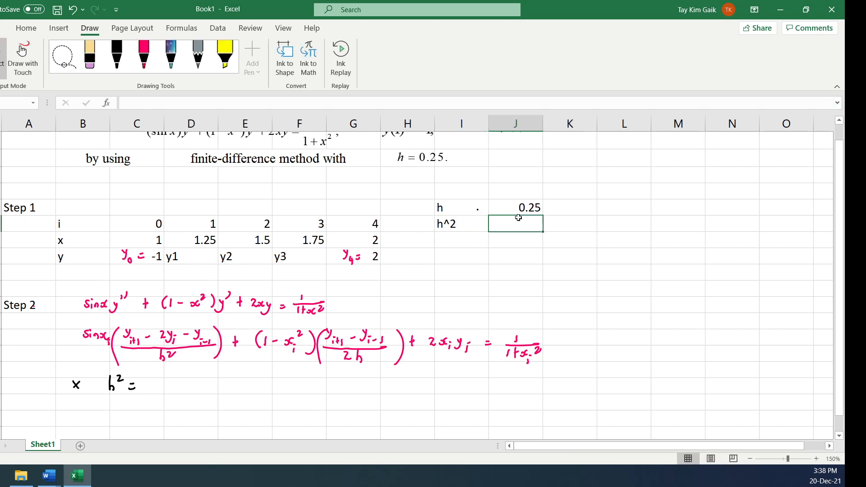
pyautogui.write('=')
pyautogui.click(529, 204)
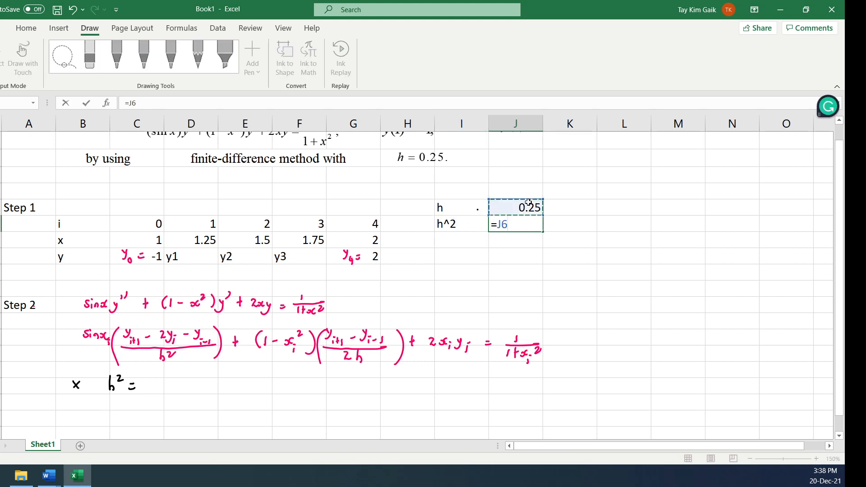
pyautogui.write('^2')
pyautogui.press('Return')
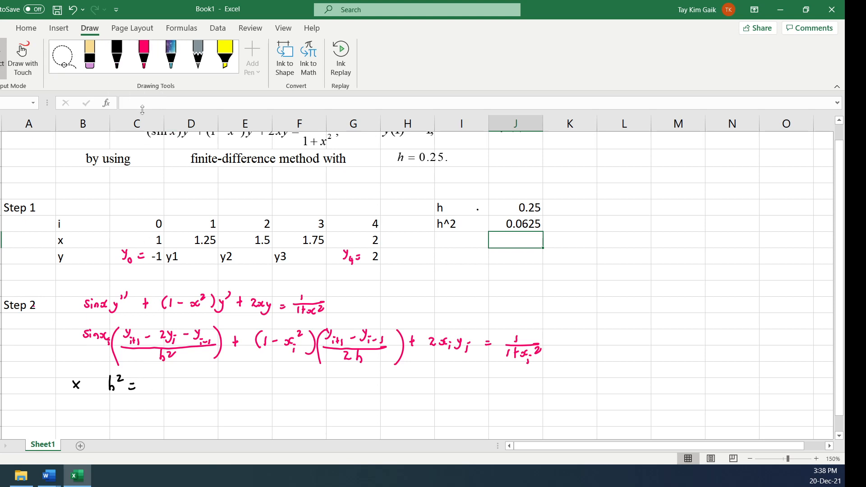
# Complete the handwritten multiplier in black ink with the value 0.0625 after h² =
pyautogui.click(125, 60)
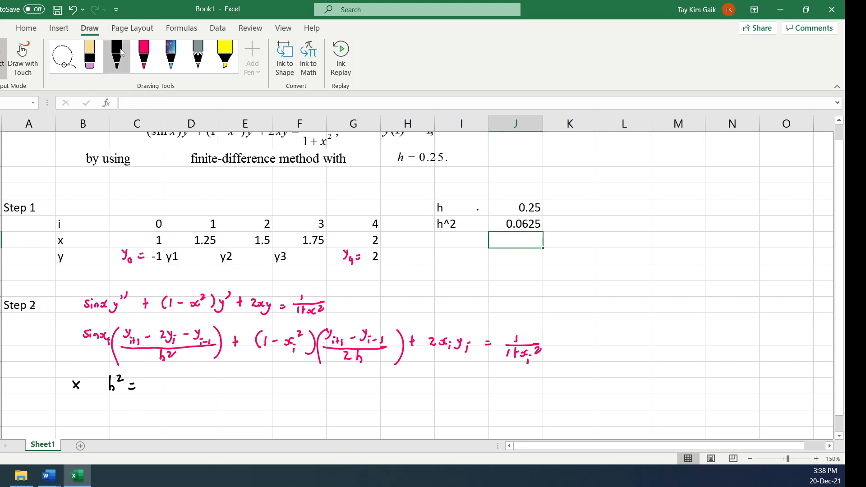
pyautogui.moveTo(154, 385); pyautogui.dragTo(180, 391)
pyautogui.click(159, 389)
pyautogui.moveTo(189, 387); pyautogui.dragTo(195, 393)
pyautogui.moveTo(199, 386); pyautogui.dragTo(198, 393)
pyautogui.moveTo(201, 380); pyautogui.dragTo(203, 379)
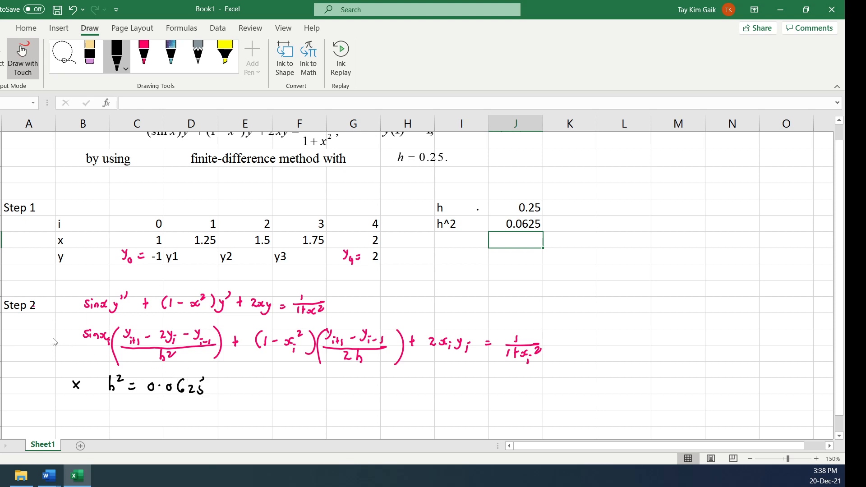
# Write h² in front of the sin x_i term and strike it out together with the h² denominator
pyautogui.moveTo(56, 337); pyautogui.dragTo(55, 345)
pyautogui.moveTo(54, 339)
pyautogui.mouseDown()
pyautogui.moveTo(59, 345)
pyautogui.moveTo(68, 332)
pyautogui.moveTo(51, 345)
pyautogui.mouseUp()
pyautogui.moveTo(174, 348); pyautogui.dragTo(159, 360)
# Handwrite sin x_i (y_{i+1} - 2y_i + y_{i-1}) on a new line, correcting the sign before y_{i-1} in the equation above to plus
pyautogui.moveTo(102, 419)
pyautogui.mouseDown()
pyautogui.moveTo(143, 427)
pyautogui.moveTo(156, 417)
pyautogui.moveTo(156, 428)
pyautogui.moveTo(206, 414)
pyautogui.moveTo(220, 426)
pyautogui.mouseUp()
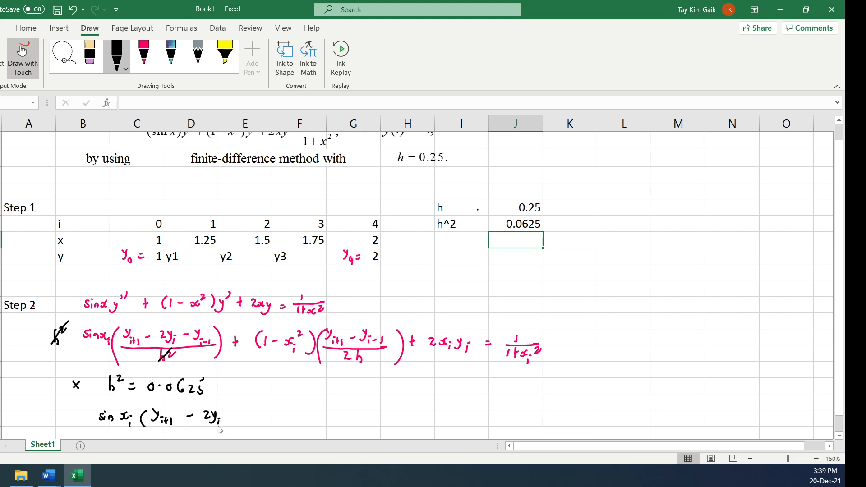
pyautogui.moveTo(186, 331); pyautogui.dragTo(185, 340)
pyautogui.moveTo(238, 408)
pyautogui.mouseDown()
pyautogui.moveTo(238, 422)
pyautogui.moveTo(250, 419)
pyautogui.moveTo(249, 426)
pyautogui.mouseUp()
pyautogui.moveTo(256, 419); pyautogui.dragTo(263, 425)
pyautogui.moveTo(268, 421); pyautogui.dragTo(272, 430)
# Put h² before the (1 - x_i²) term, cancel it against the h in 2h, and continue the black equation with + 0.125(1 - x_i²)
pyautogui.moveTo(240, 325)
pyautogui.mouseDown()
pyautogui.moveTo(242, 338)
pyautogui.moveTo(248, 326)
pyautogui.mouseUp()
pyautogui.moveTo(363, 351); pyautogui.dragTo(356, 361)
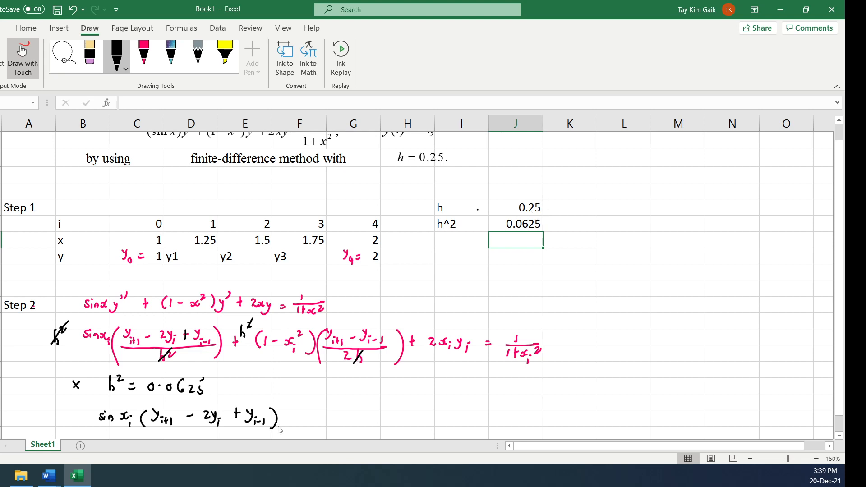
pyautogui.click(314, 418)
pyautogui.moveTo(308, 415)
pyautogui.mouseDown()
pyautogui.moveTo(348, 427)
pyautogui.moveTo(374, 422)
pyautogui.mouseUp()
pyautogui.click(363, 419)
pyautogui.moveTo(383, 415)
pyautogui.mouseDown()
pyautogui.moveTo(385, 428)
pyautogui.moveTo(396, 414)
pyautogui.mouseUp()
pyautogui.click(386, 419)
# Continue the black equation in ink with the factor (y_{i+1} - y_{i-1}) followed by a plus sign
pyautogui.moveTo(400, 409)
pyautogui.mouseDown()
pyautogui.moveTo(404, 428)
pyautogui.moveTo(421, 426)
pyautogui.mouseUp()
pyautogui.click(432, 419)
pyautogui.moveTo(432, 421); pyautogui.dragTo(444, 428)
pyautogui.moveTo(453, 418); pyautogui.dragTo(471, 417)
pyautogui.moveTo(474, 409)
pyautogui.mouseDown()
pyautogui.moveTo(470, 424)
pyautogui.moveTo(478, 427)
pyautogui.mouseUp()
pyautogui.moveTo(480, 423); pyautogui.dragTo(483, 423)
pyautogui.moveTo(487, 420)
pyautogui.mouseDown()
pyautogui.moveTo(499, 428)
pyautogui.moveTo(524, 419)
pyautogui.mouseUp()
pyautogui.moveTo(520, 411); pyautogui.dragTo(518, 429)
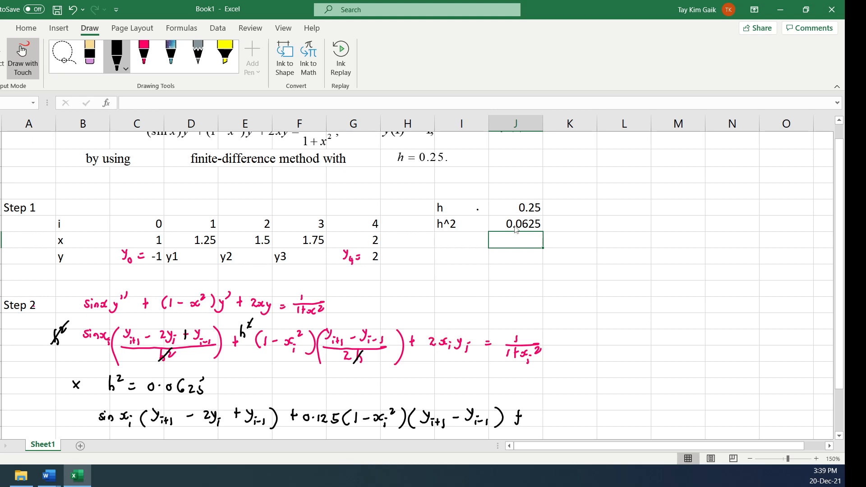
# Add a 2h^2 label below h^2 and calculate its value beside it with the formula =2*J7
pyautogui.click(451, 240)
pyautogui.click(21, 53)
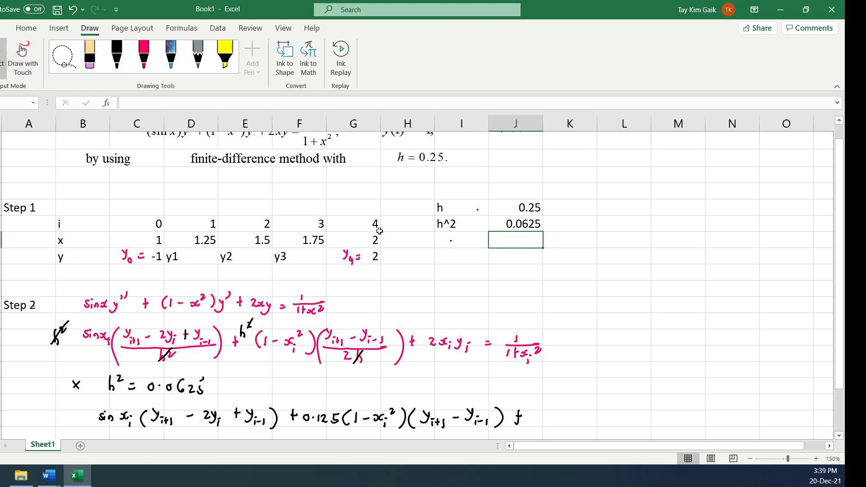
pyautogui.click(441, 241)
pyautogui.write('2h')
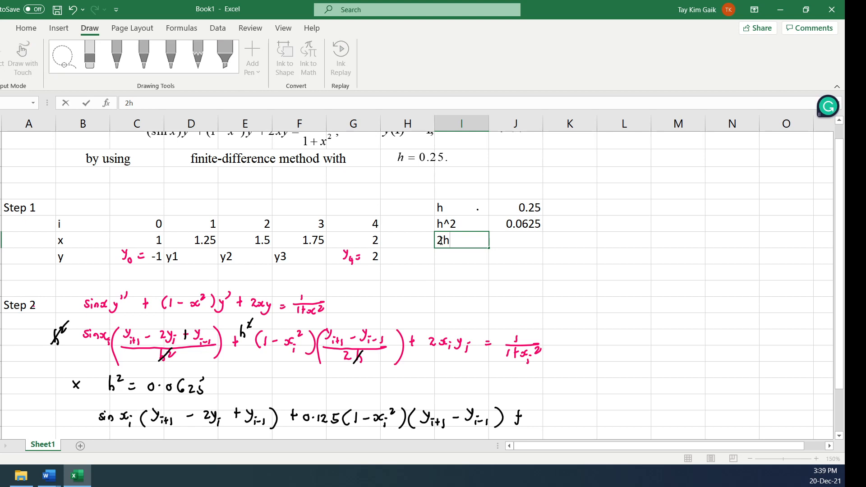
pyautogui.write('^2')
pyautogui.moveTo(518, 247); pyautogui.dragTo(517, 257)
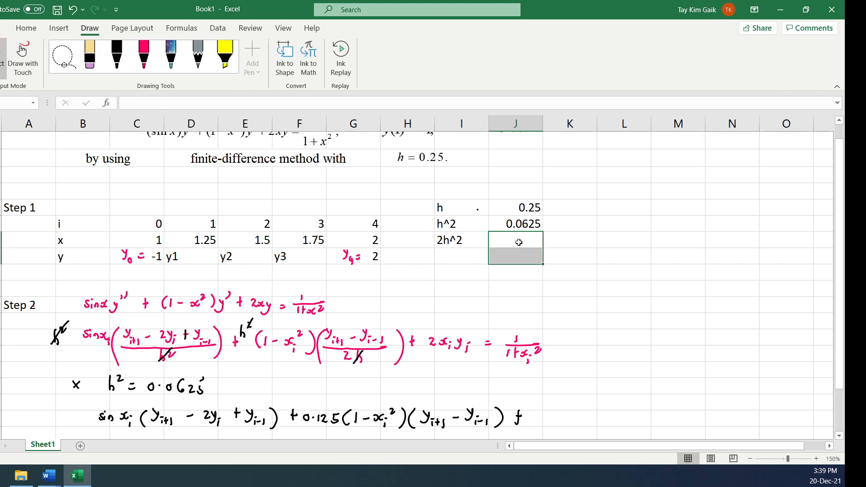
pyautogui.click(519, 242)
pyautogui.write('=2*')
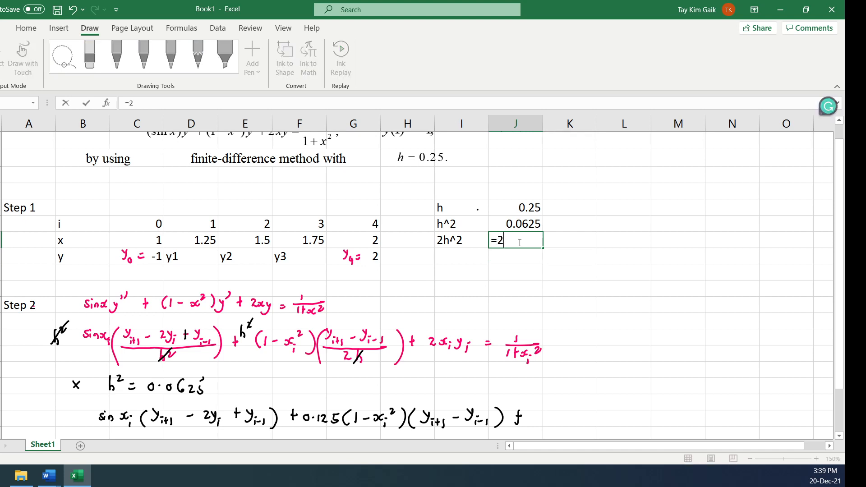
pyautogui.click(533, 222)
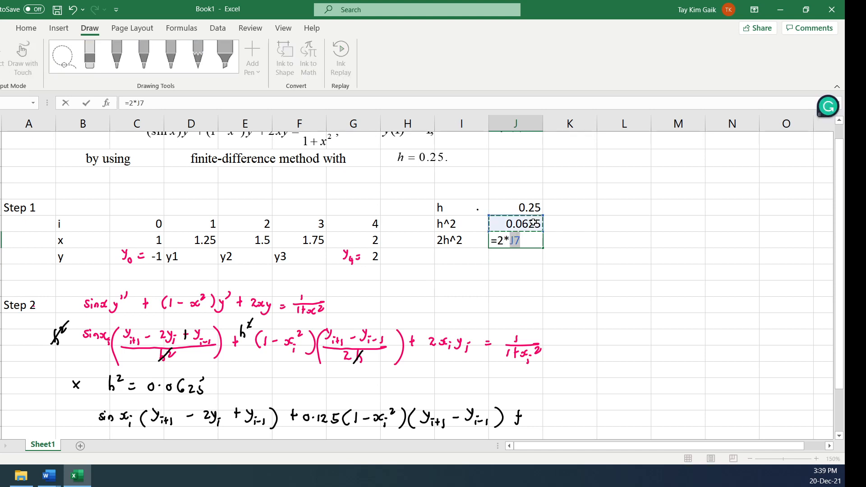
pyautogui.press('Return')
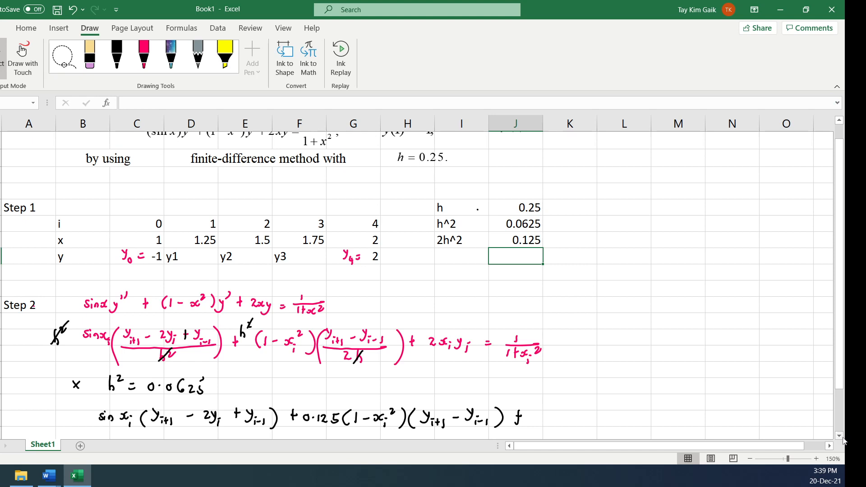
# Continue the black equation with 0.125x_i y_i = and write h² above the 2x_i y_i term in the pink equation
pyautogui.click(841, 435)
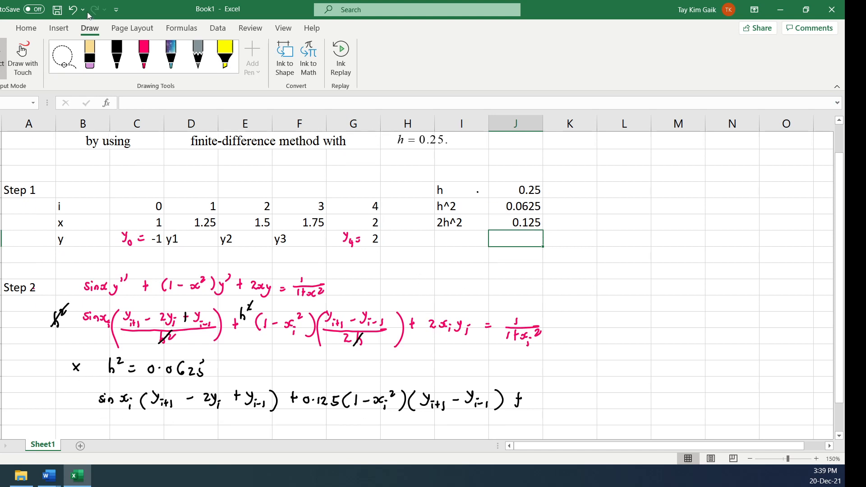
pyautogui.click(117, 54)
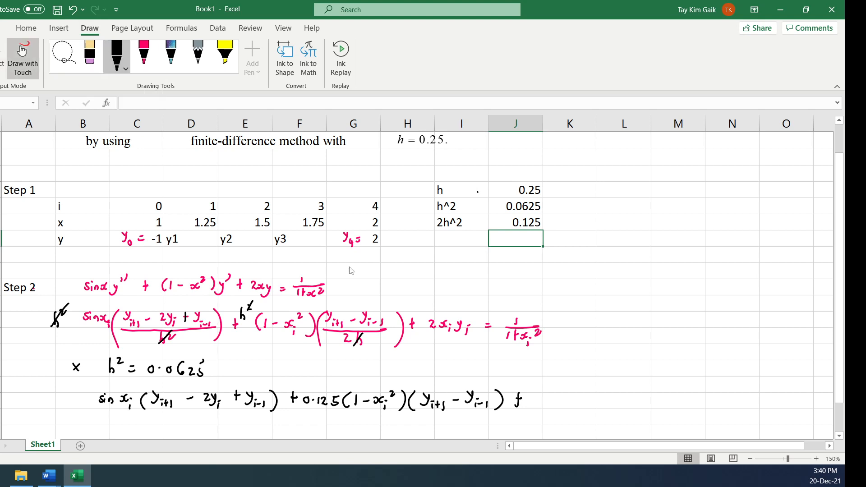
pyautogui.moveTo(544, 400); pyautogui.dragTo(554, 406)
pyautogui.click(549, 402)
pyautogui.moveTo(558, 400); pyautogui.dragTo(589, 403)
pyautogui.moveTo(591, 400)
pyautogui.mouseDown()
pyautogui.moveTo(592, 413)
pyautogui.moveTo(602, 406)
pyautogui.mouseUp()
pyautogui.moveTo(608, 398)
pyautogui.mouseDown()
pyautogui.moveTo(604, 414)
pyautogui.moveTo(630, 403)
pyautogui.mouseUp()
pyautogui.moveTo(625, 406); pyautogui.dragTo(630, 407)
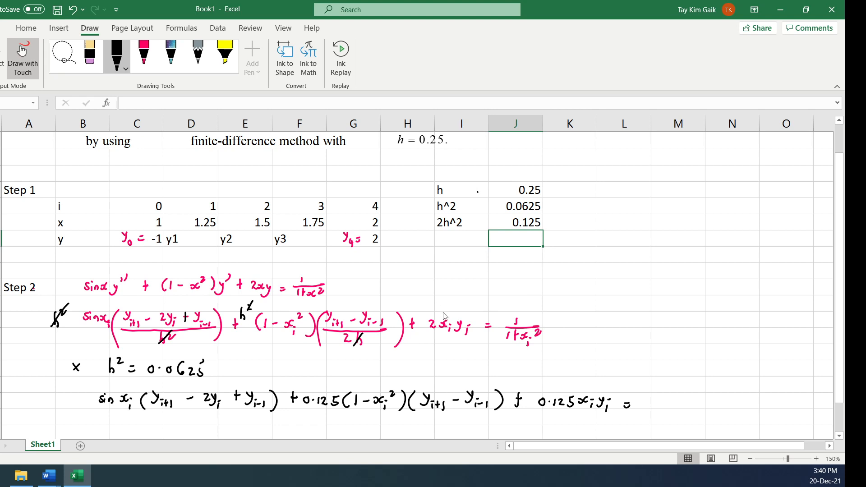
pyautogui.moveTo(438, 303)
pyautogui.mouseDown()
pyautogui.moveTo(443, 312)
pyautogui.moveTo(456, 300)
pyautogui.mouseUp()
# Overwrite the pink right-hand numerator with h² and complete the black equation with the fraction 0.0625/(1 + x_i²)
pyautogui.moveTo(516, 307); pyautogui.dragTo(524, 332)
pyautogui.moveTo(530, 307); pyautogui.dragTo(539, 317)
pyautogui.click(662, 403)
pyautogui.moveTo(655, 397); pyautogui.dragTo(699, 405)
pyautogui.click(693, 401)
pyautogui.moveTo(703, 394); pyautogui.dragTo(709, 392)
pyautogui.moveTo(650, 410); pyautogui.dragTo(718, 411)
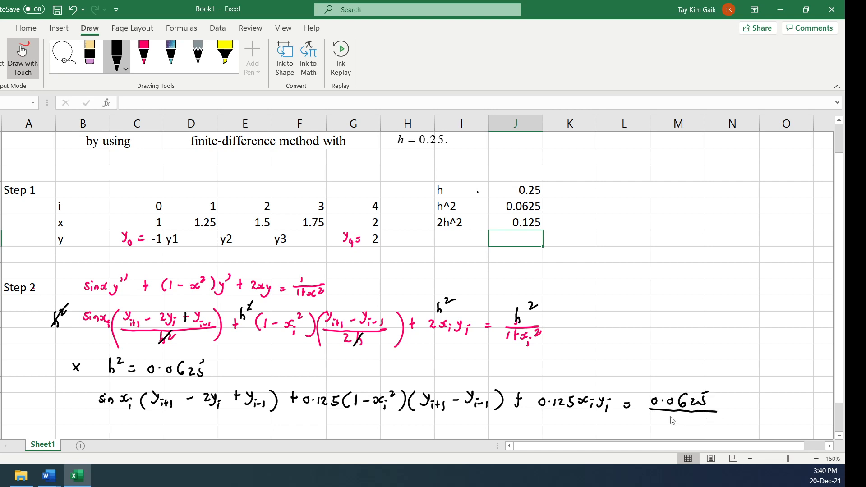
pyautogui.moveTo(660, 417)
pyautogui.mouseDown()
pyautogui.moveTo(658, 425)
pyautogui.moveTo(677, 420)
pyautogui.mouseUp()
pyautogui.moveTo(674, 417)
pyautogui.mouseDown()
pyautogui.moveTo(672, 426)
pyautogui.moveTo(695, 426)
pyautogui.moveTo(689, 433)
pyautogui.mouseUp()
pyautogui.moveTo(698, 420); pyautogui.dragTo(711, 419)
# Circle both y_{i-1} terms in the black equation with pink ink
pyautogui.moveTo(845, 381); pyautogui.dragTo(844, 386)
pyautogui.moveTo(846, 387); pyautogui.dragTo(846, 386)
pyautogui.click(840, 437)
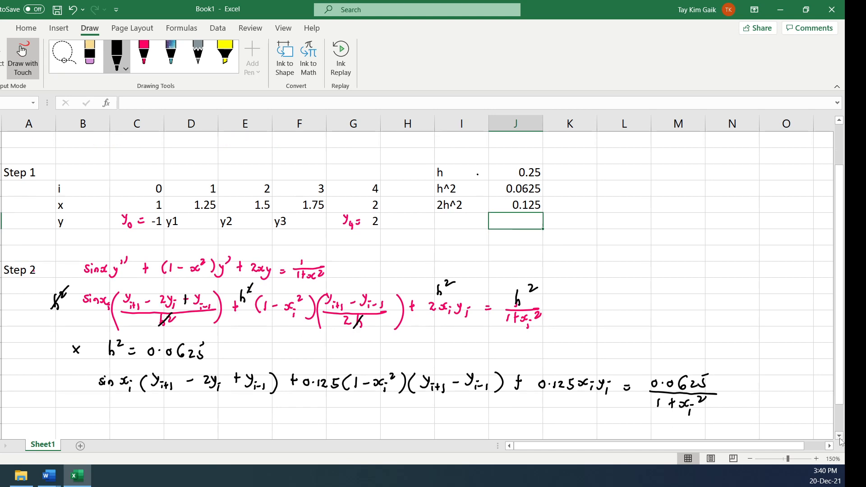
pyautogui.click(840, 437)
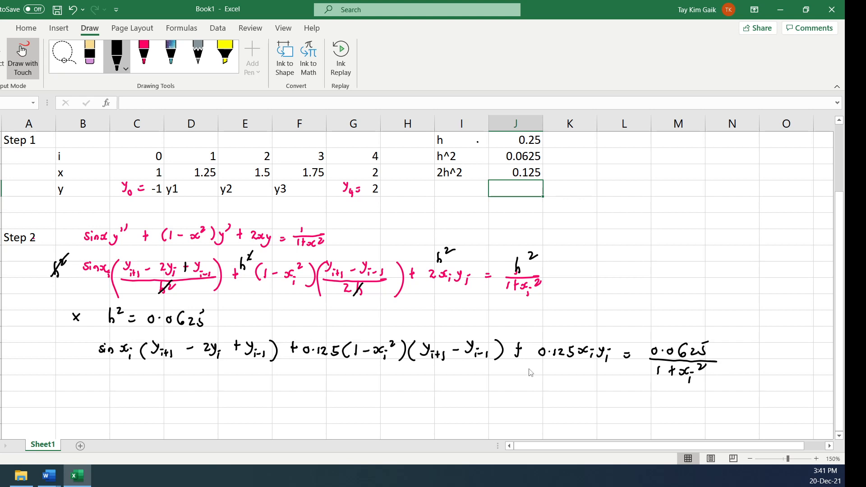
pyautogui.click(840, 435)
pyautogui.click(840, 436)
pyautogui.click(840, 435)
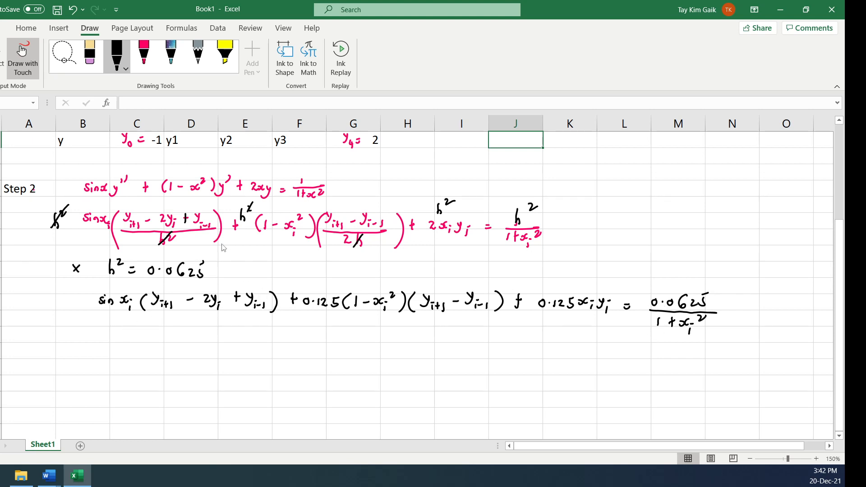
pyautogui.click(144, 54)
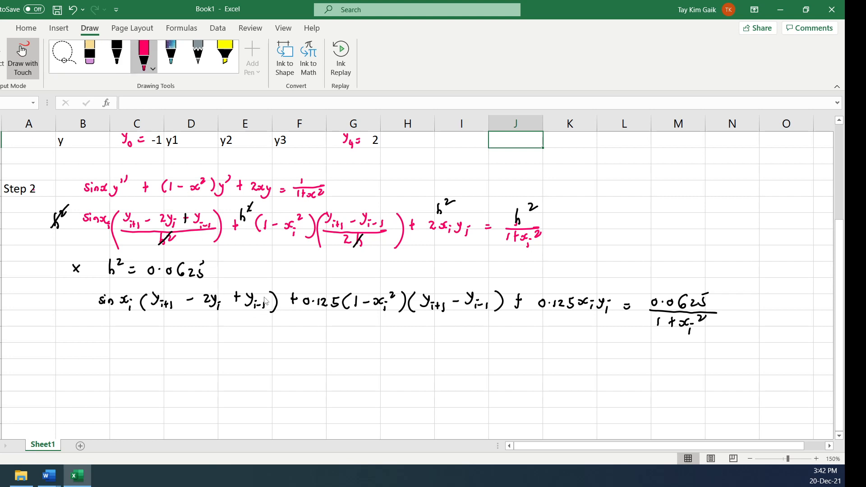
pyautogui.moveTo(267, 290)
pyautogui.mouseDown()
pyautogui.moveTo(246, 291)
pyautogui.moveTo(253, 318)
pyautogui.moveTo(270, 292)
pyautogui.mouseUp()
pyautogui.moveTo(490, 287)
pyautogui.mouseDown()
pyautogui.moveTo(469, 281)
pyautogui.moveTo(451, 298)
pyautogui.moveTo(467, 319)
pyautogui.moveTo(491, 288)
pyautogui.mouseUp()
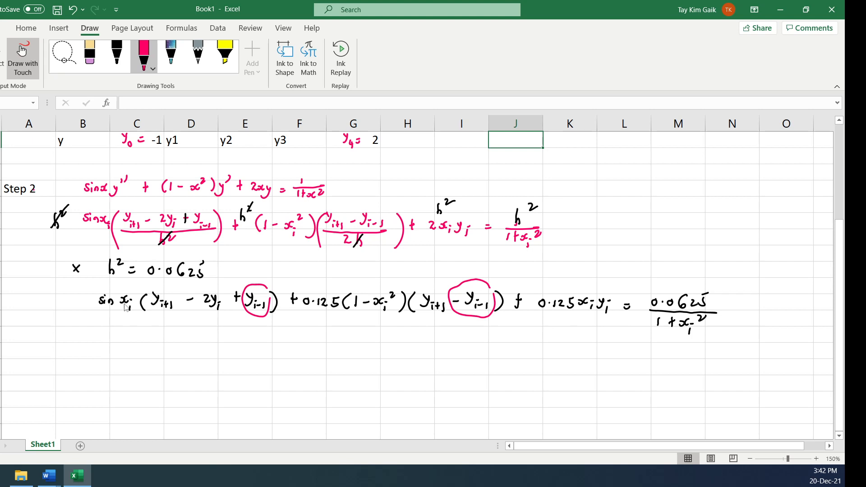
# Below the black equation, handwrite the collected term (sin x_i - 0.125(1 - x_i²)) y_{i-1} followed by a plus sign in pink ink
pyautogui.moveTo(77, 331)
pyautogui.mouseDown()
pyautogui.moveTo(73, 347)
pyautogui.moveTo(119, 344)
pyautogui.moveTo(117, 353)
pyautogui.mouseUp()
pyautogui.moveTo(132, 341); pyautogui.dragTo(176, 347)
pyautogui.click(157, 341)
pyautogui.moveTo(181, 335)
pyautogui.mouseDown()
pyautogui.moveTo(191, 350)
pyautogui.moveTo(213, 338)
pyautogui.mouseUp()
pyautogui.click(205, 342)
pyautogui.moveTo(216, 337); pyautogui.dragTo(227, 348)
pyautogui.moveTo(232, 330); pyautogui.dragTo(237, 334)
pyautogui.moveTo(247, 328)
pyautogui.mouseDown()
pyautogui.moveTo(245, 351)
pyautogui.moveTo(271, 344)
pyautogui.mouseUp()
pyautogui.moveTo(276, 336)
pyautogui.mouseDown()
pyautogui.moveTo(272, 352)
pyautogui.moveTo(317, 351)
pyautogui.mouseUp()
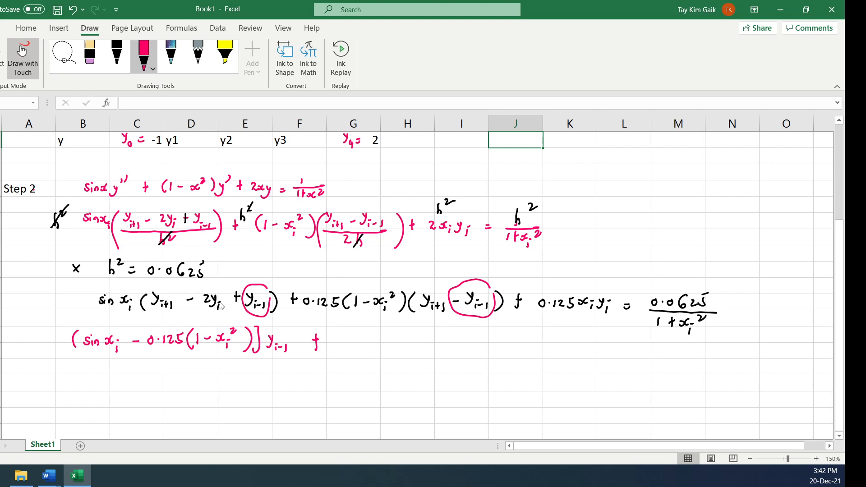
# Mark both y_i terms in the black equation with crosses and add (0.125x_i - 2 sin x_i) y_i to the pink line
pyautogui.moveTo(210, 283); pyautogui.dragTo(209, 288)
pyautogui.moveTo(602, 284); pyautogui.dragTo(602, 292)
pyautogui.moveTo(337, 335)
pyautogui.mouseDown()
pyautogui.moveTo(334, 351)
pyautogui.moveTo(345, 342)
pyautogui.moveTo(359, 352)
pyautogui.moveTo(393, 344)
pyautogui.moveTo(393, 354)
pyautogui.mouseUp()
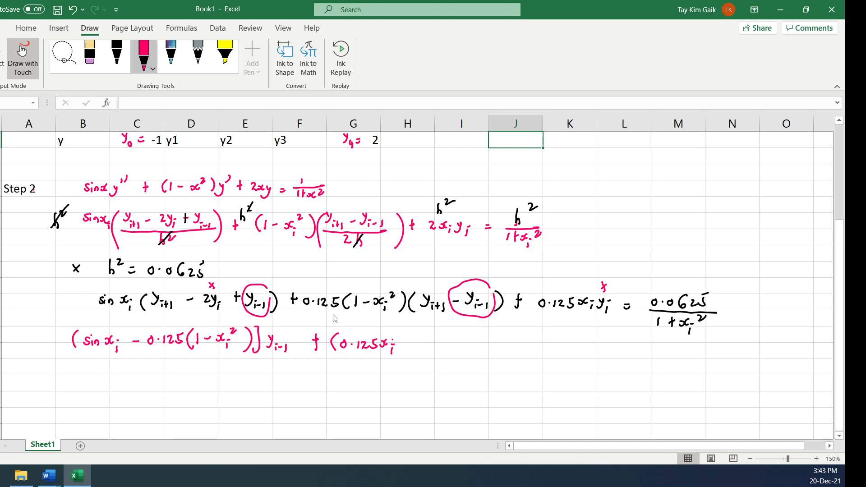
pyautogui.moveTo(405, 345)
pyautogui.mouseDown()
pyautogui.moveTo(434, 348)
pyautogui.moveTo(439, 337)
pyautogui.moveTo(463, 356)
pyautogui.moveTo(487, 338)
pyautogui.moveTo(488, 356)
pyautogui.mouseUp()
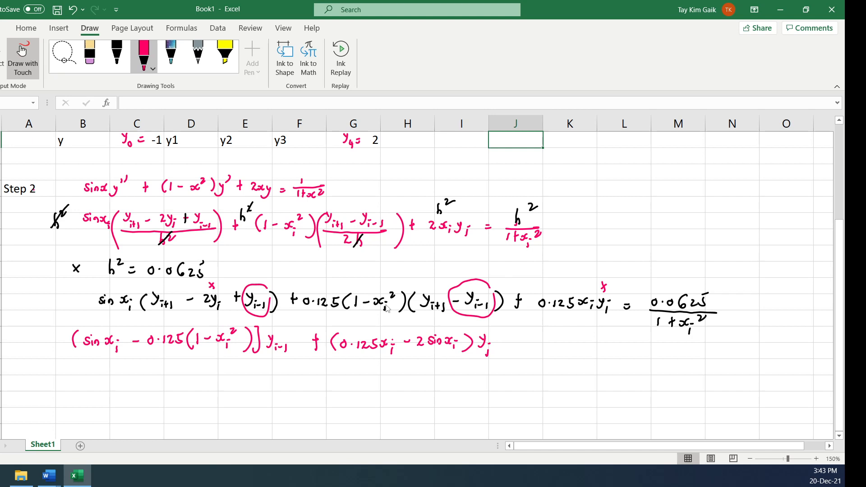
# Extend the pink equation with + (sin x_i + 0.125(1 - x_i²)) y_{i+1}, adding an arrow above the matching product in the black equation
pyautogui.moveTo(508, 338)
pyautogui.mouseDown()
pyautogui.moveTo(507, 349)
pyautogui.moveTo(529, 355)
pyautogui.mouseUp()
pyautogui.moveTo(541, 342)
pyautogui.mouseDown()
pyautogui.moveTo(536, 354)
pyautogui.moveTo(564, 348)
pyautogui.moveTo(570, 358)
pyautogui.mouseUp()
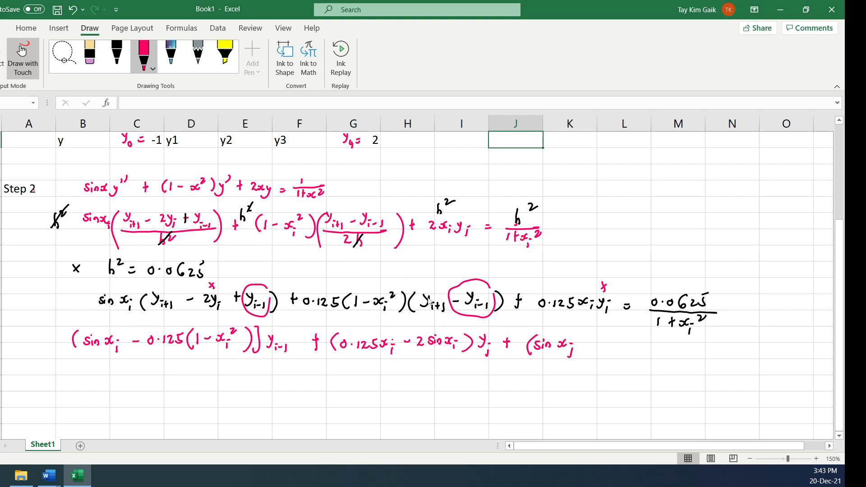
pyautogui.moveTo(390, 285); pyautogui.dragTo(416, 284)
pyautogui.moveTo(585, 339); pyautogui.dragTo(584, 351)
pyautogui.moveTo(596, 345)
pyautogui.mouseDown()
pyautogui.moveTo(620, 356)
pyautogui.moveTo(629, 342)
pyautogui.mouseUp()
pyautogui.moveTo(636, 341)
pyautogui.mouseDown()
pyautogui.moveTo(633, 357)
pyautogui.moveTo(654, 346)
pyautogui.moveTo(670, 359)
pyautogui.mouseUp()
pyautogui.moveTo(678, 344)
pyautogui.mouseDown()
pyautogui.moveTo(698, 363)
pyautogui.moveTo(724, 354)
pyautogui.mouseUp()
pyautogui.moveTo(721, 351); pyautogui.dragTo(727, 360)
# Complete the pink equation's right-hand side with = 0.0625/(1 + x_i²) in ink
pyautogui.moveTo(738, 346); pyautogui.dragTo(745, 349)
pyautogui.click(755, 345)
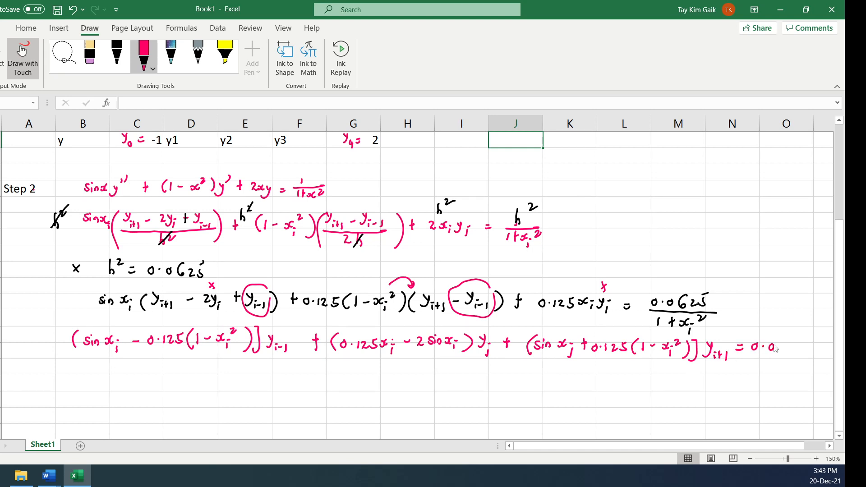
pyautogui.moveTo(776, 348)
pyautogui.mouseDown()
pyautogui.moveTo(787, 342)
pyautogui.moveTo(784, 354)
pyautogui.moveTo(797, 355)
pyautogui.moveTo(805, 344)
pyautogui.mouseUp()
pyautogui.moveTo(751, 358)
pyautogui.mouseDown()
pyautogui.moveTo(817, 356)
pyautogui.moveTo(753, 374)
pyautogui.moveTo(765, 375)
pyautogui.mouseUp()
pyautogui.moveTo(762, 369)
pyautogui.mouseDown()
pyautogui.moveTo(779, 372)
pyautogui.moveTo(783, 384)
pyautogui.mouseUp()
pyautogui.moveTo(792, 368); pyautogui.dragTo(805, 371)
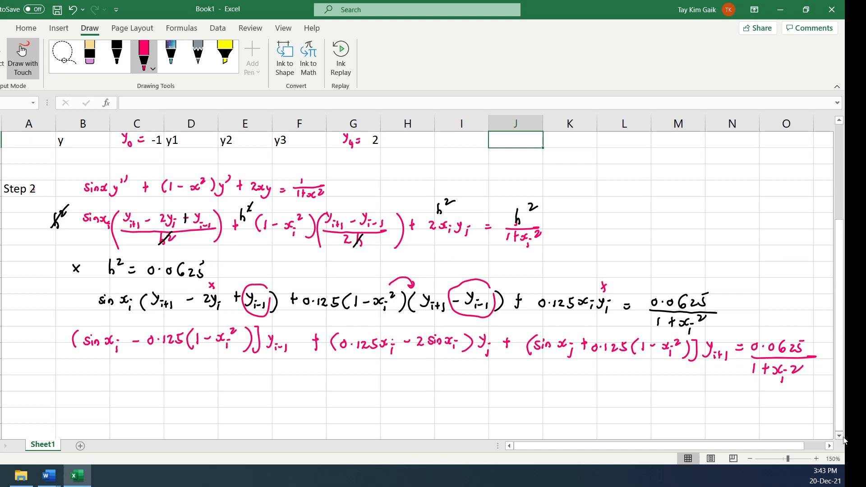
# Stop inking and enter the heading i in column A just below the pink equation
pyautogui.click(842, 436)
pyautogui.click(843, 437)
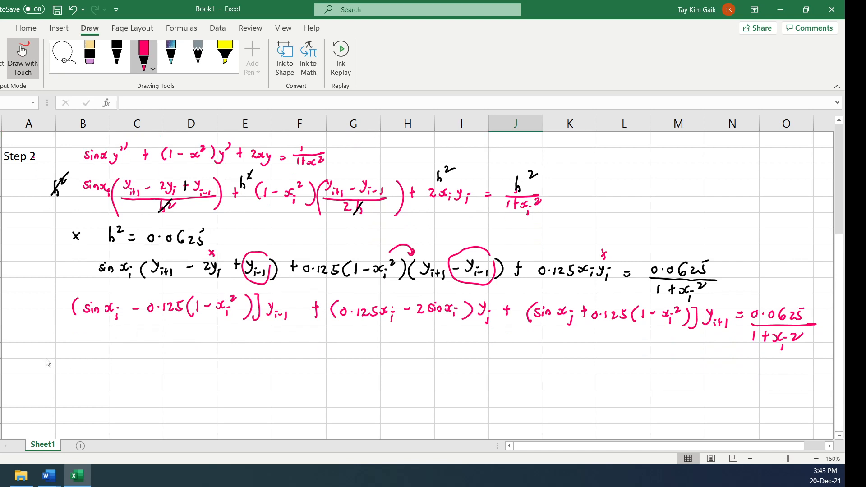
pyautogui.click(22, 51)
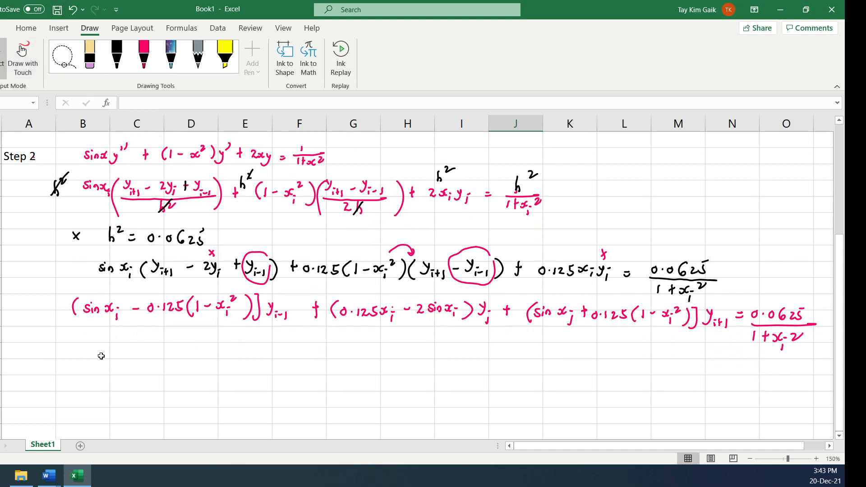
pyautogui.click(37, 356)
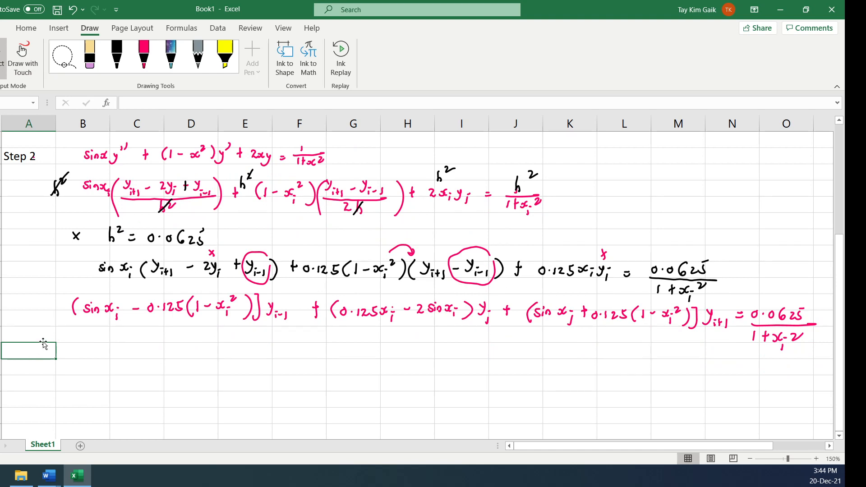
pyautogui.write('i')
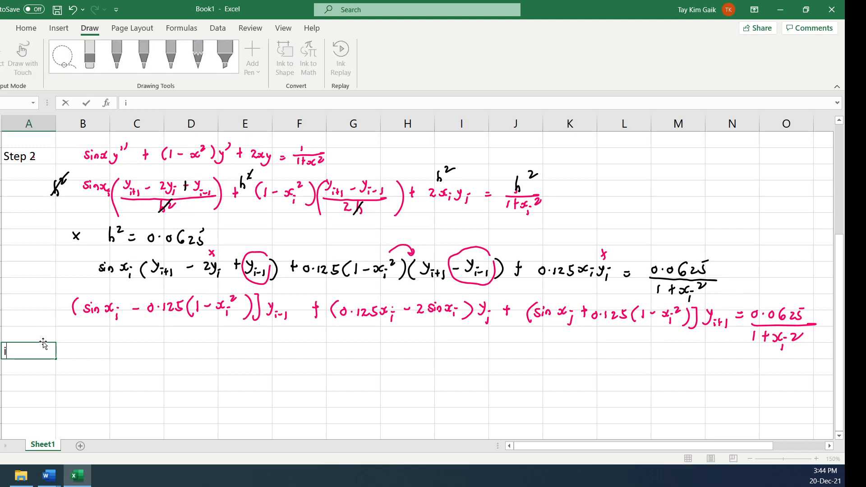
pyautogui.click(676, 139)
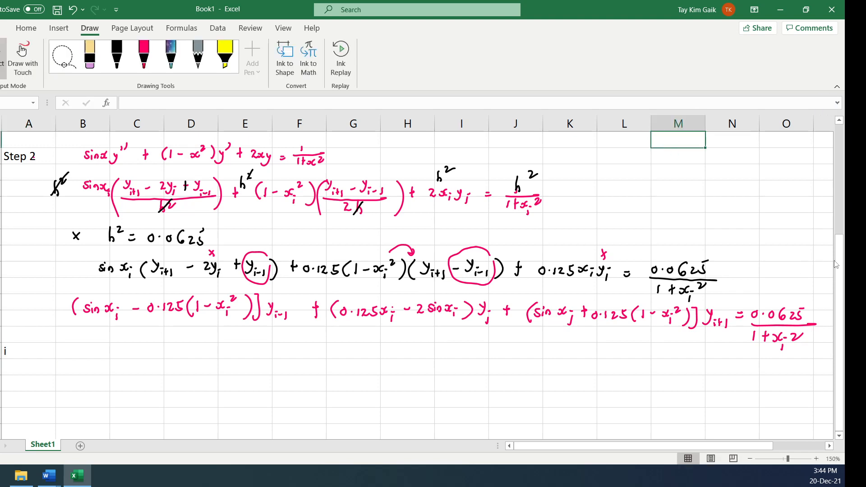
# Fill the Step 1 cells for i = 1 to 3, including their x and y rows, with yellow and centre their contents
pyautogui.moveTo(832, 228); pyautogui.dragTo(841, 183)
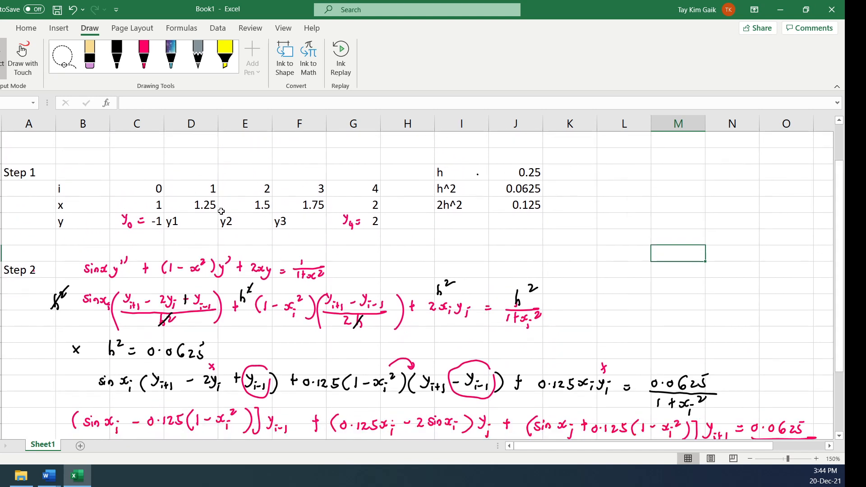
pyautogui.moveTo(187, 193); pyautogui.dragTo(316, 223)
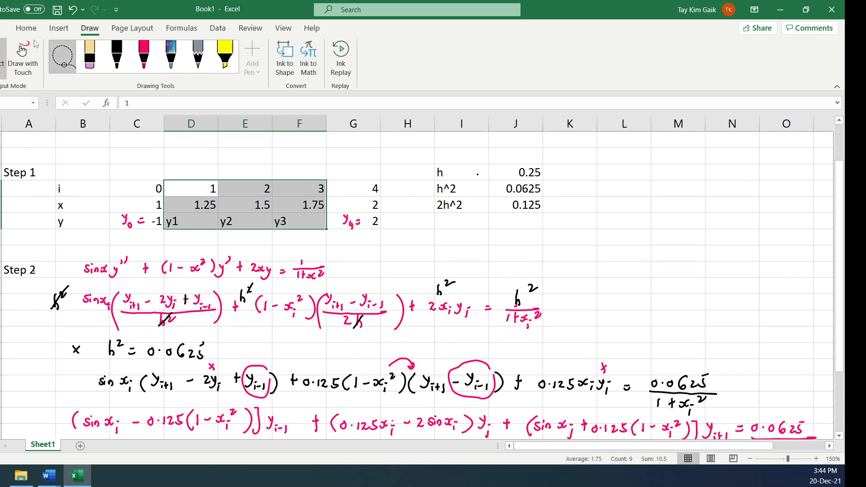
pyautogui.click(26, 28)
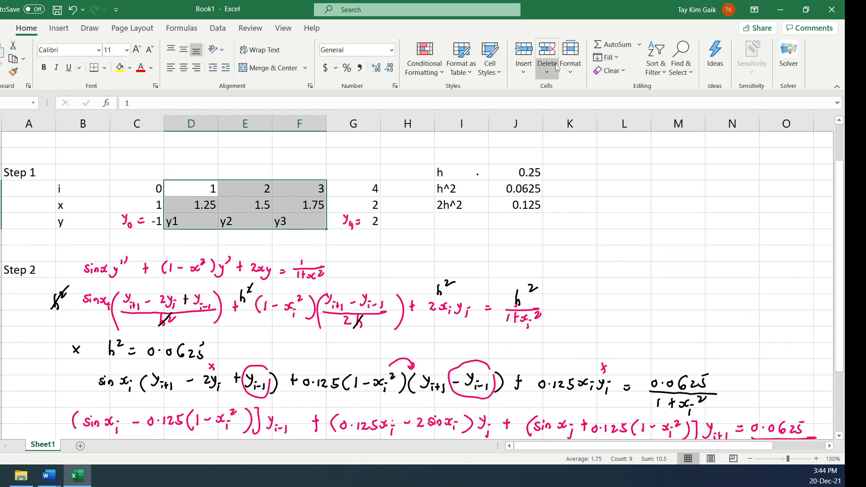
pyautogui.click(617, 59)
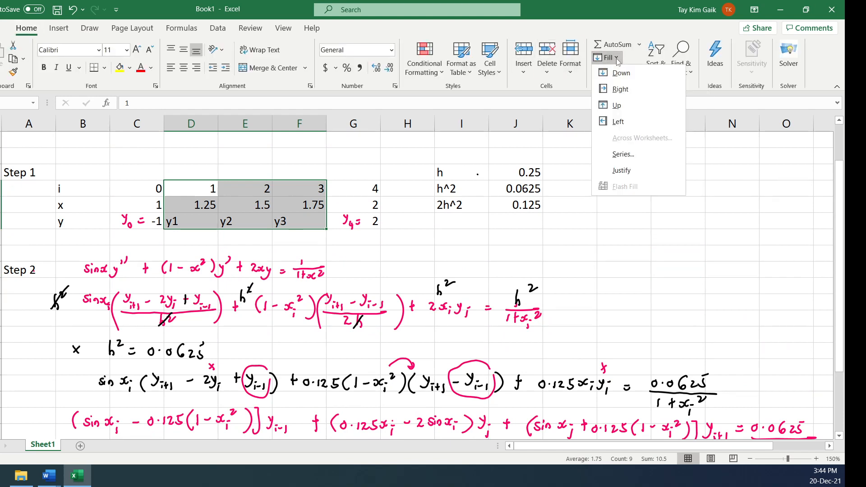
pyautogui.click(120, 69)
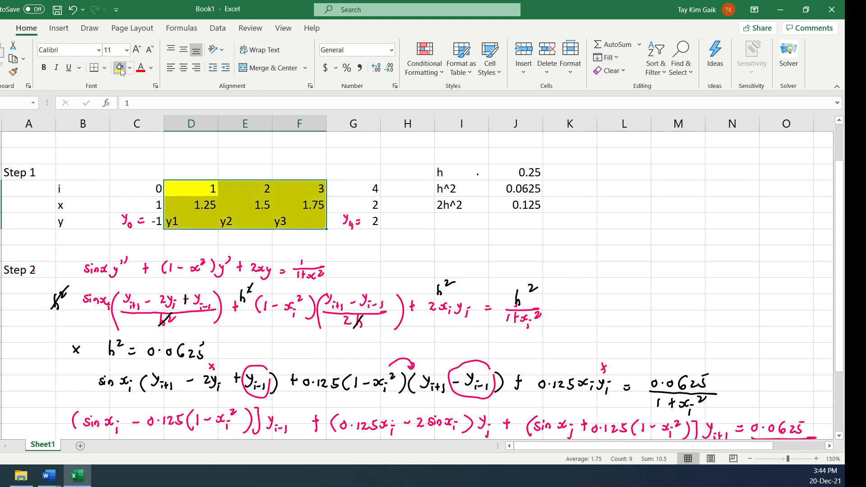
pyautogui.click(184, 68)
pyautogui.click(407, 274)
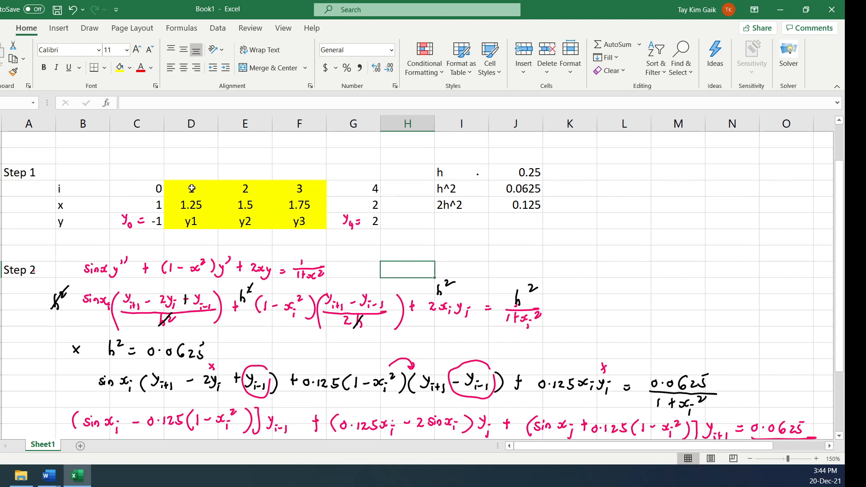
# Enter the values 1, 2 and 3 down column A beneath the i heading under Step 2
pyautogui.moveTo(841, 252); pyautogui.dragTo(838, 450)
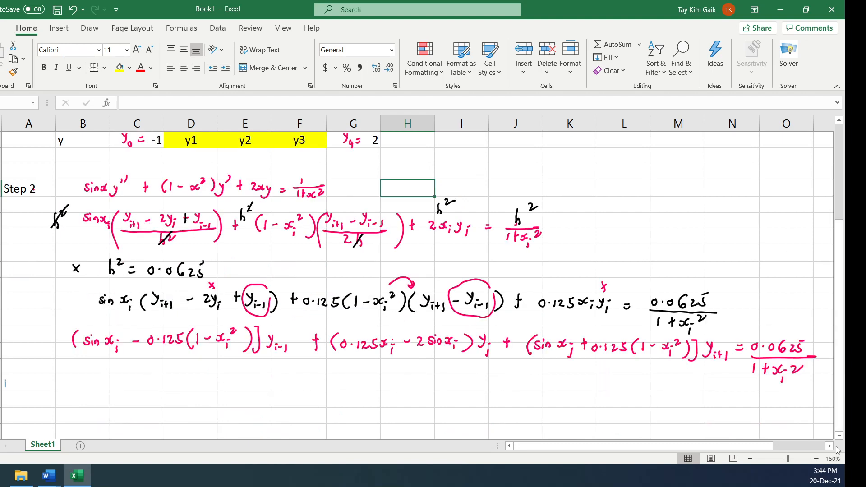
pyautogui.click(841, 436)
pyautogui.click(19, 390)
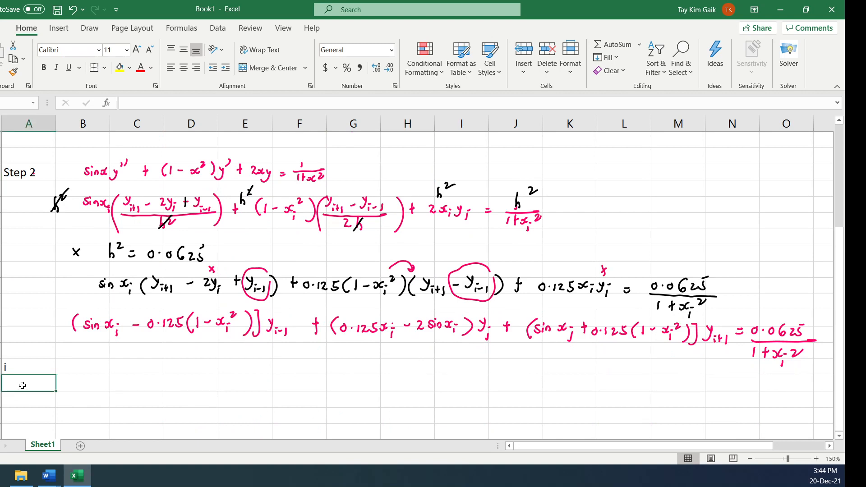
pyautogui.write('1')
pyautogui.press('Return')
pyautogui.write('2')
pyautogui.press('Return')
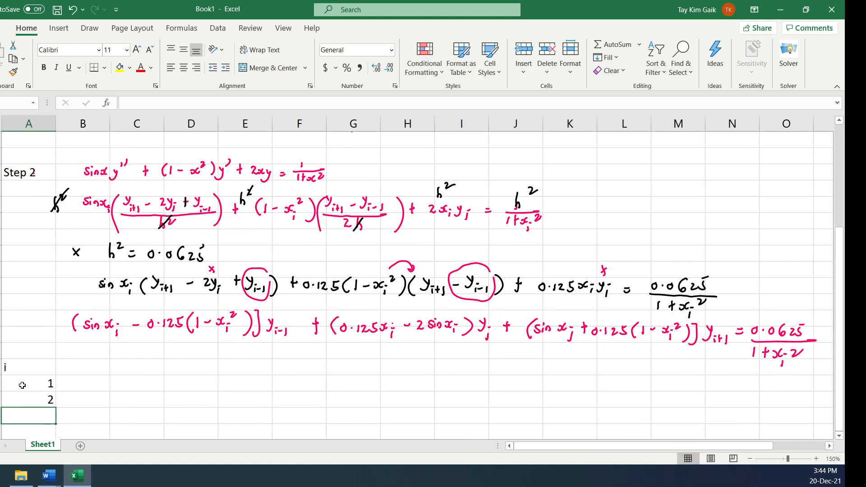
pyautogui.write('3')
pyautogui.press('Return')
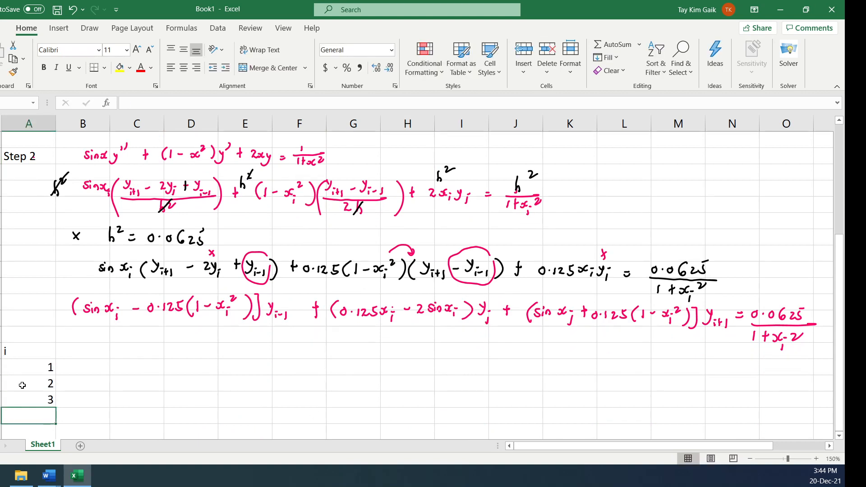
# Enter the heading x in column B beside the i heading
pyautogui.click(94, 356)
pyautogui.write('x')
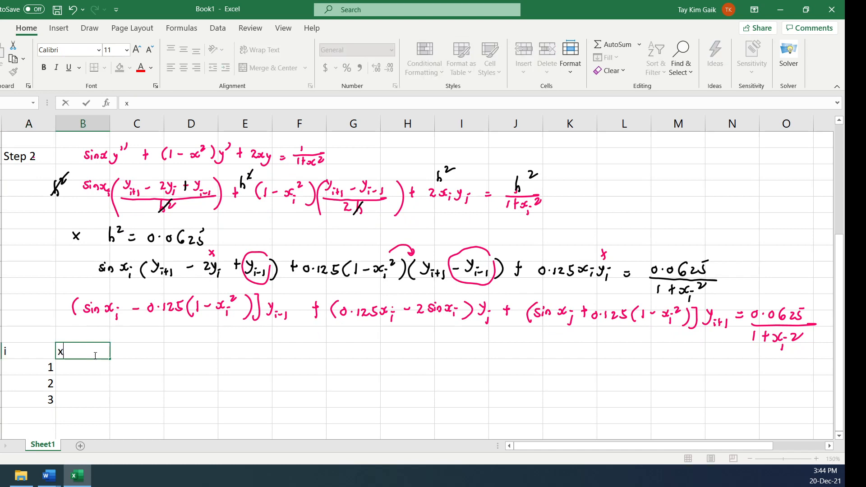
pyautogui.click(138, 353)
# Try the plain-text heading y_{i-1} in column D of the heading row
pyautogui.click(182, 351)
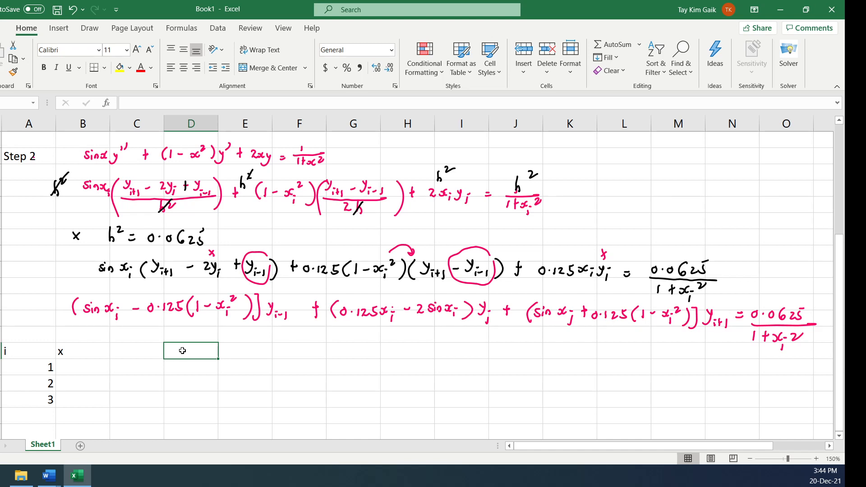
pyautogui.write('y')
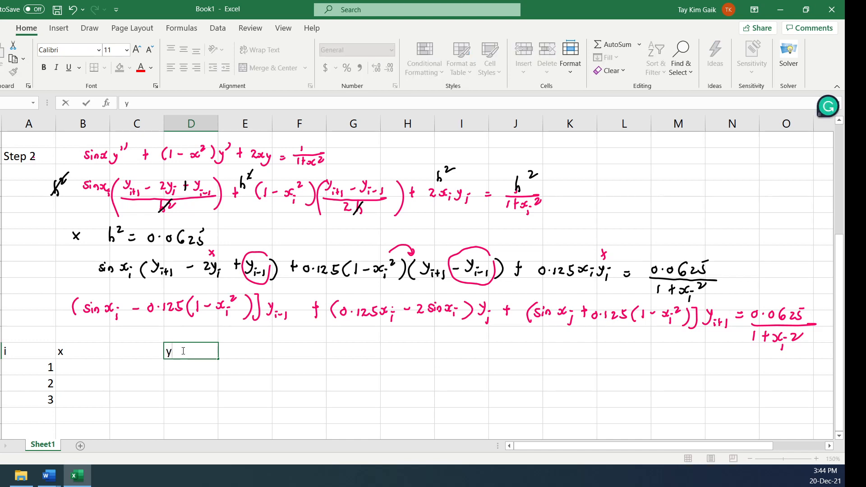
pyautogui.write('_{i-1}')
pyautogui.press('Tab')
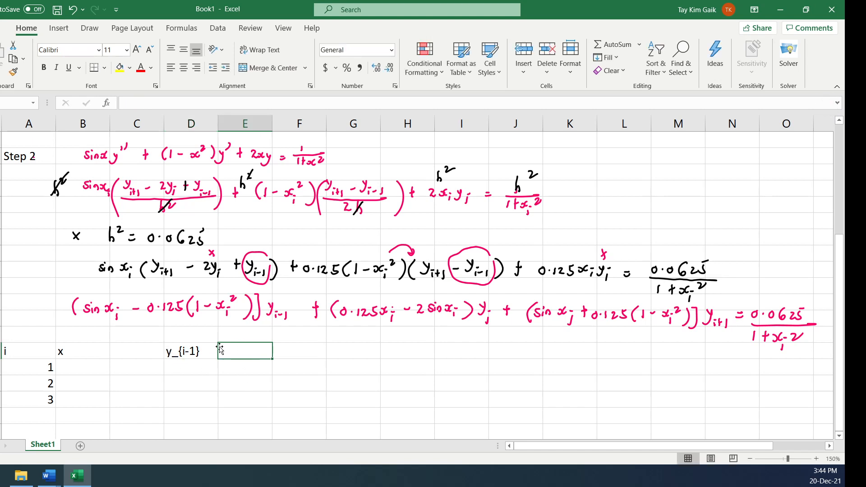
# Enter yi-1 as the column D heading and format its i-1 part as a subscript
pyautogui.click(172, 353)
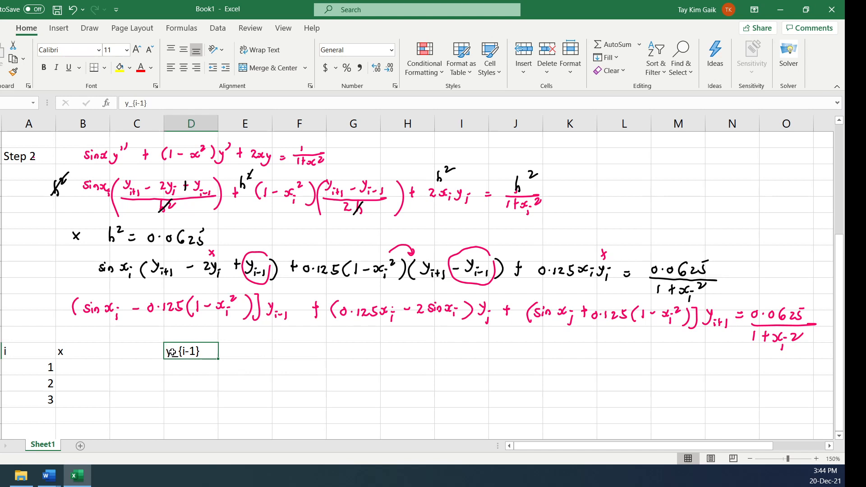
pyautogui.press('Delete')
pyautogui.write('yi-1')
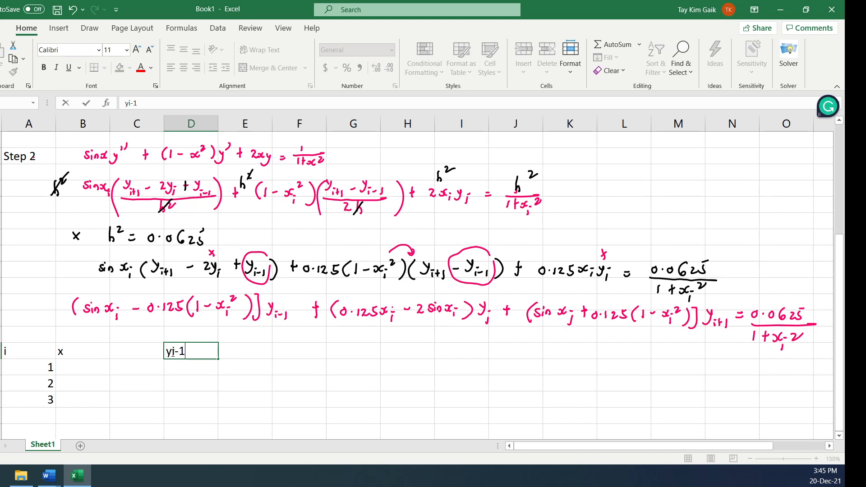
pyautogui.moveTo(174, 352); pyautogui.dragTo(183, 352)
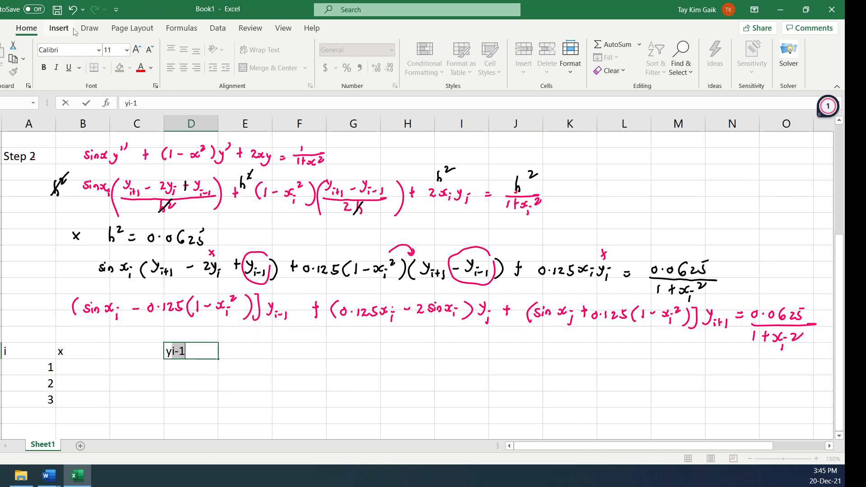
pyautogui.click(574, 53)
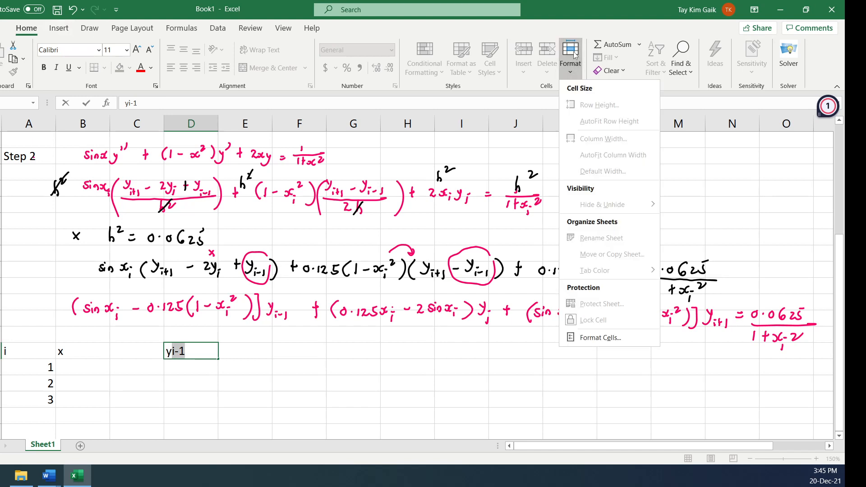
pyautogui.click(614, 336)
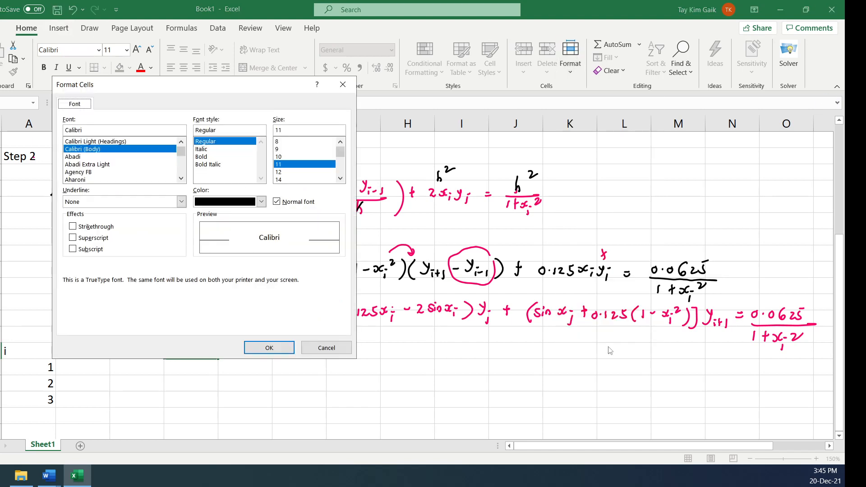
pyautogui.click(72, 249)
pyautogui.click(269, 348)
pyautogui.click(267, 386)
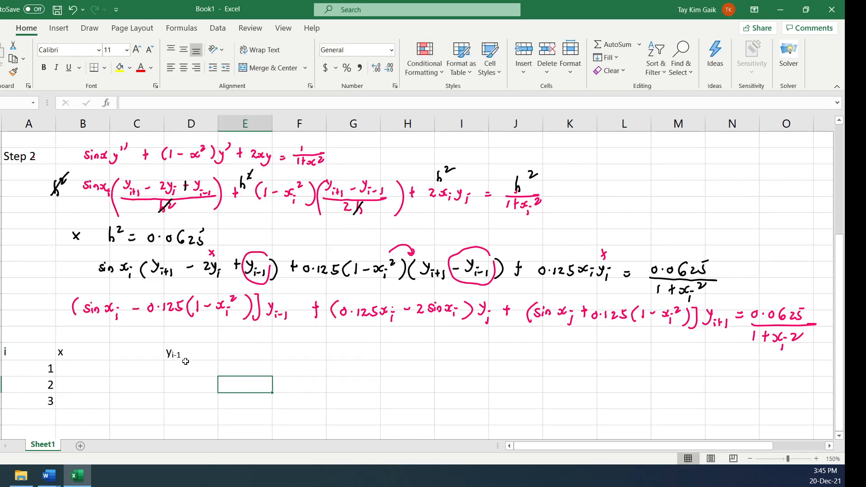
# Enter the headings yi in column F, yi+1 in column H and RHS in column I
pyautogui.click(300, 353)
pyautogui.write('yi')
pyautogui.press('Tab')
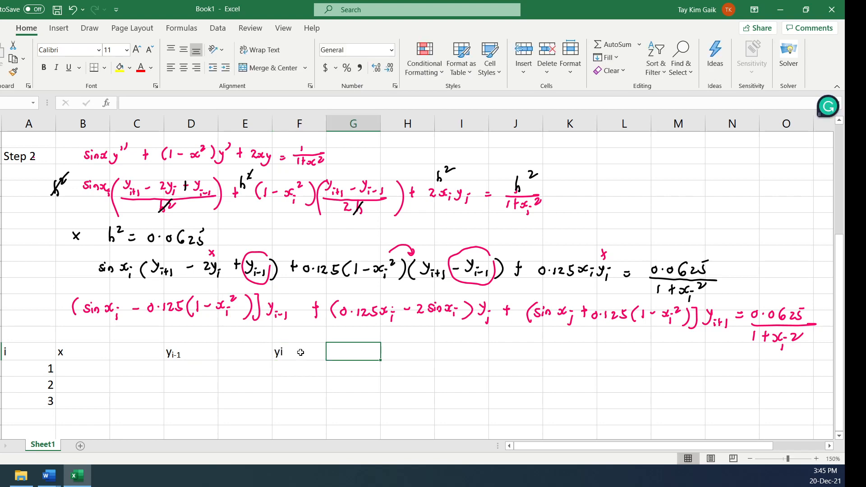
pyautogui.press('Tab')
pyautogui.write('y')
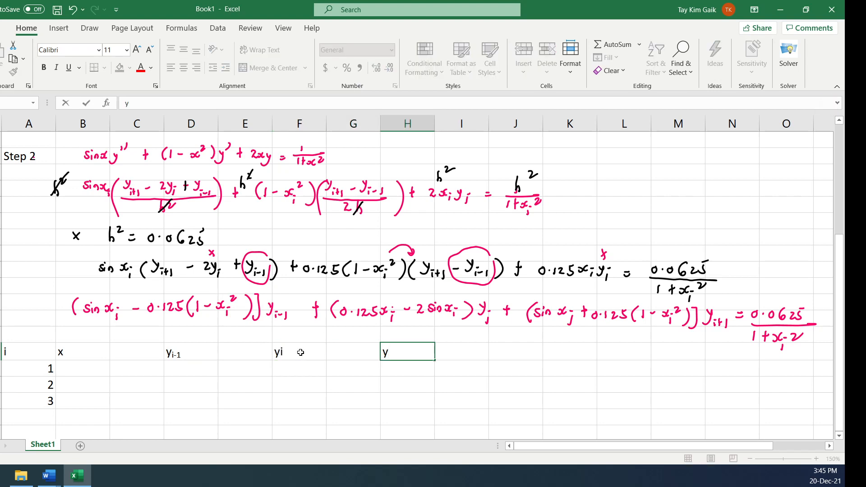
pyautogui.write('i+1')
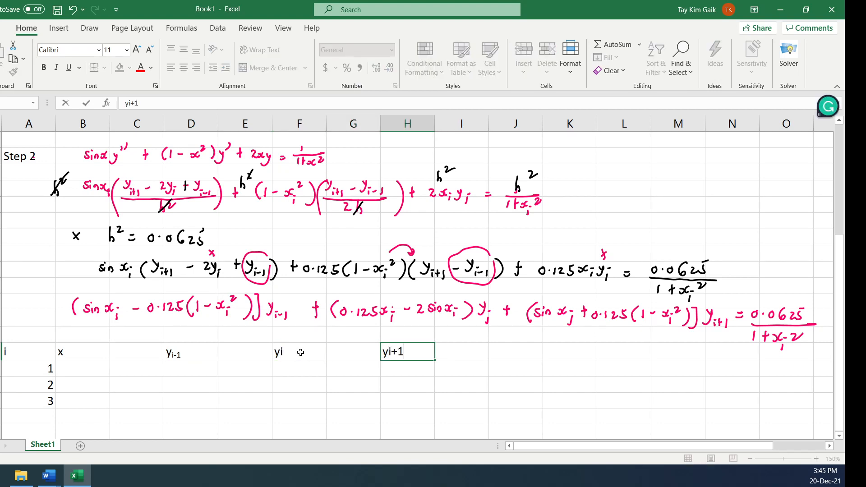
pyautogui.press('Tab')
pyautogui.write('RHS')
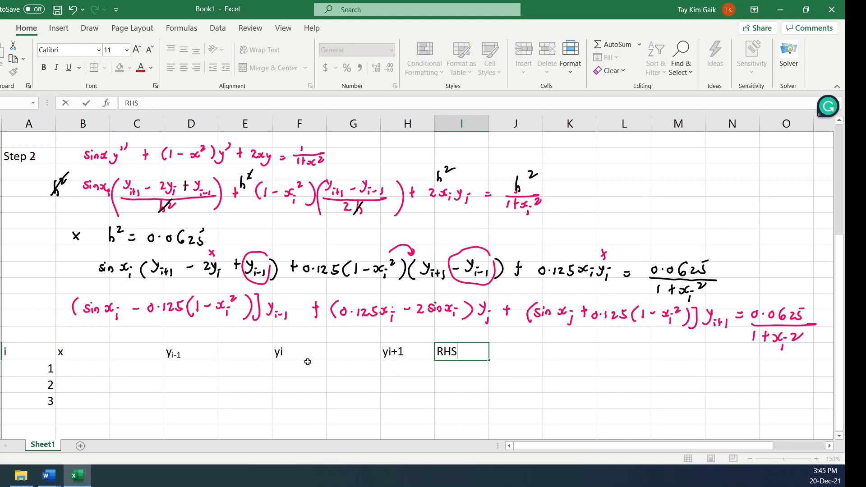
# Format the i in the yi heading of column F as a subscript
pyautogui.click(307, 356)
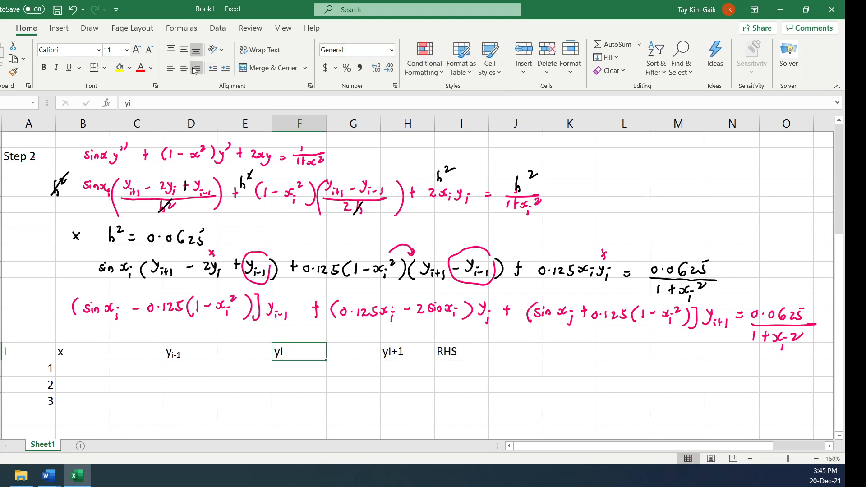
pyautogui.click(130, 103)
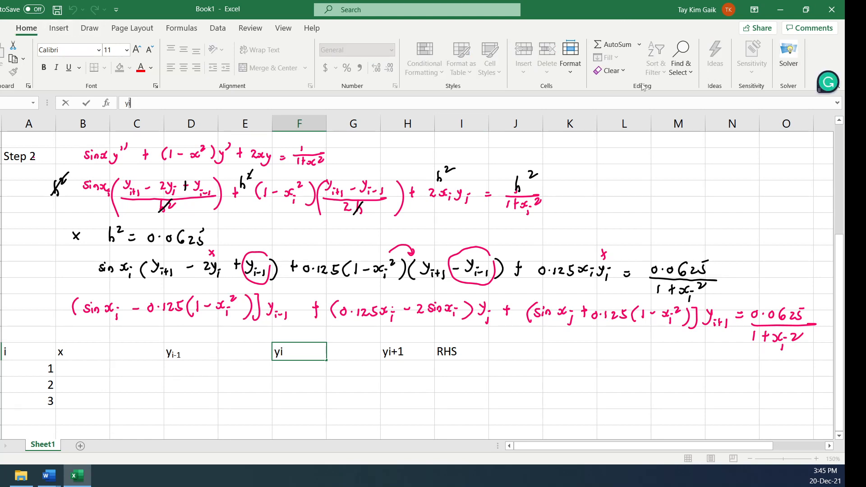
pyautogui.click(570, 56)
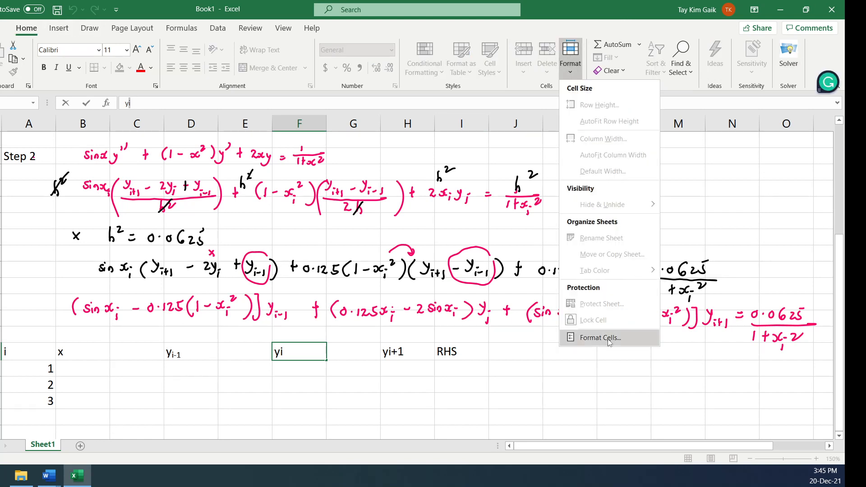
pyautogui.click(595, 337)
pyautogui.click(86, 249)
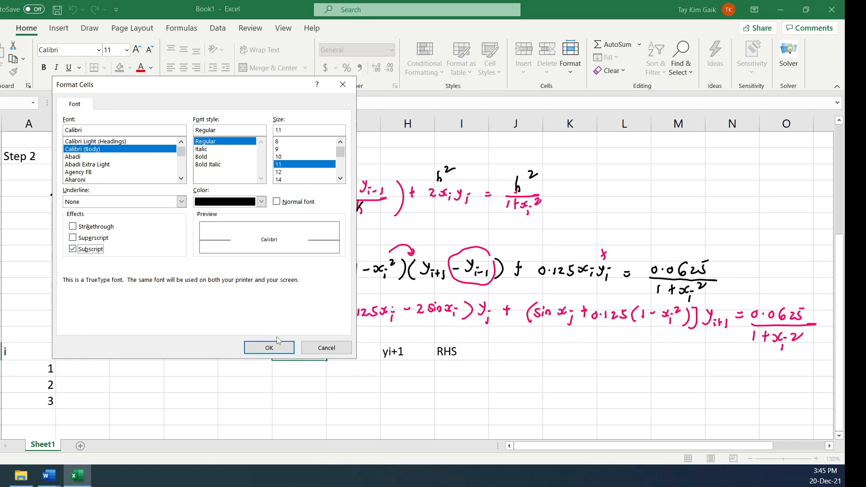
pyautogui.click(269, 348)
pyautogui.click(364, 384)
# Format the i+1 part of the yi+1 heading in column H as a subscript
pyautogui.click(403, 351)
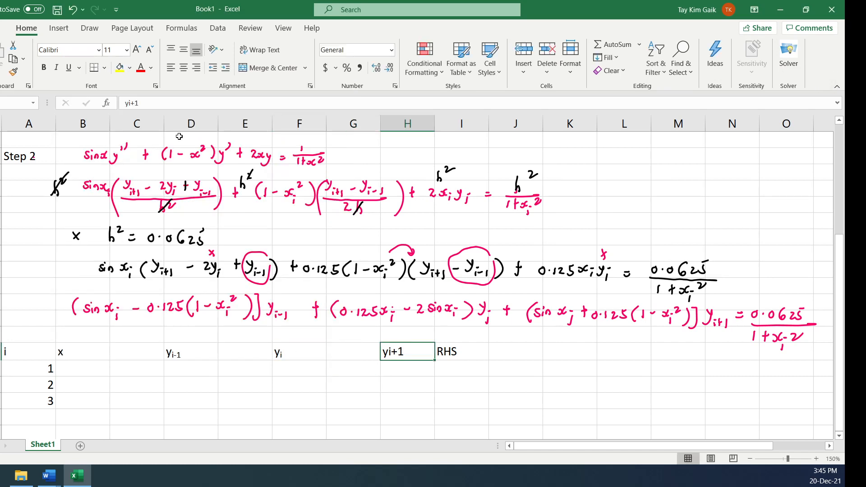
pyautogui.moveTo(129, 104); pyautogui.dragTo(139, 104)
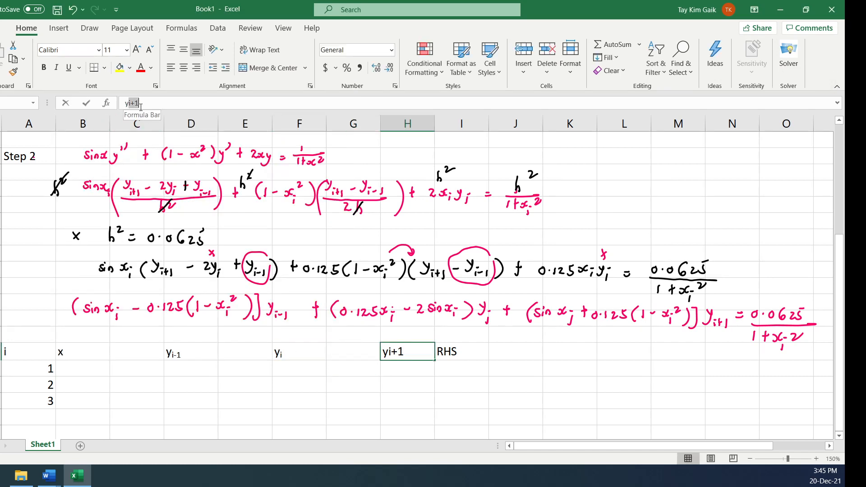
pyautogui.click(571, 61)
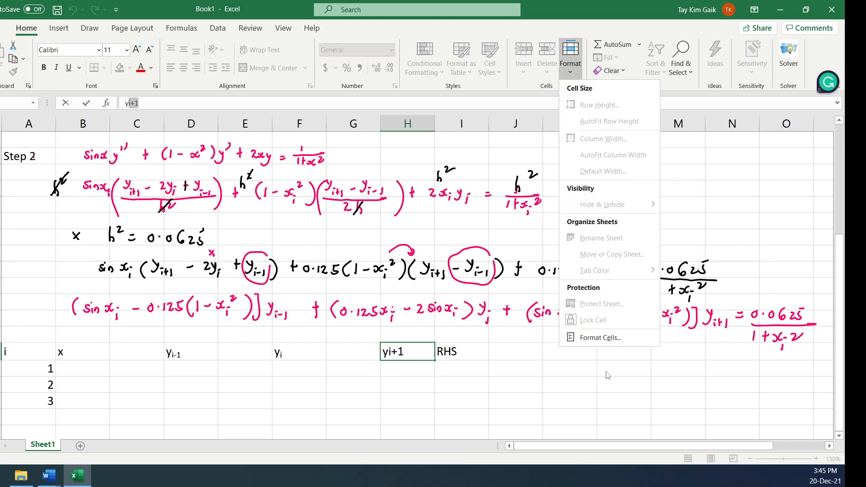
pyautogui.click(587, 342)
pyautogui.click(104, 252)
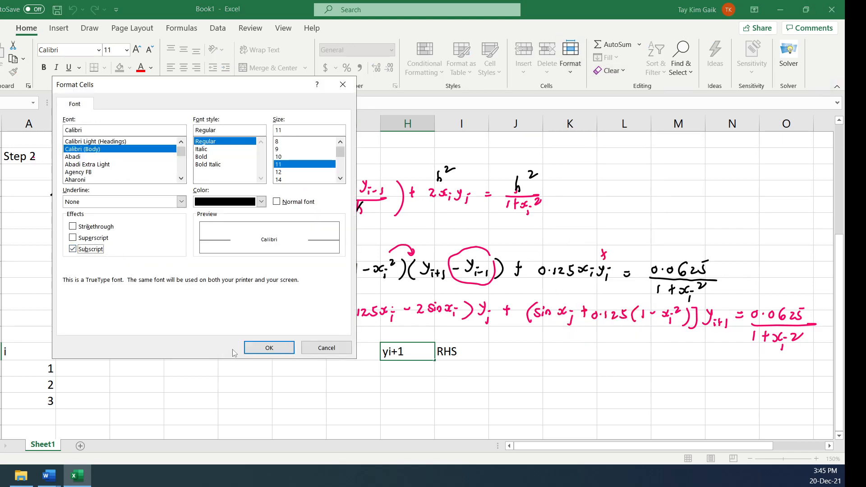
pyautogui.click(267, 350)
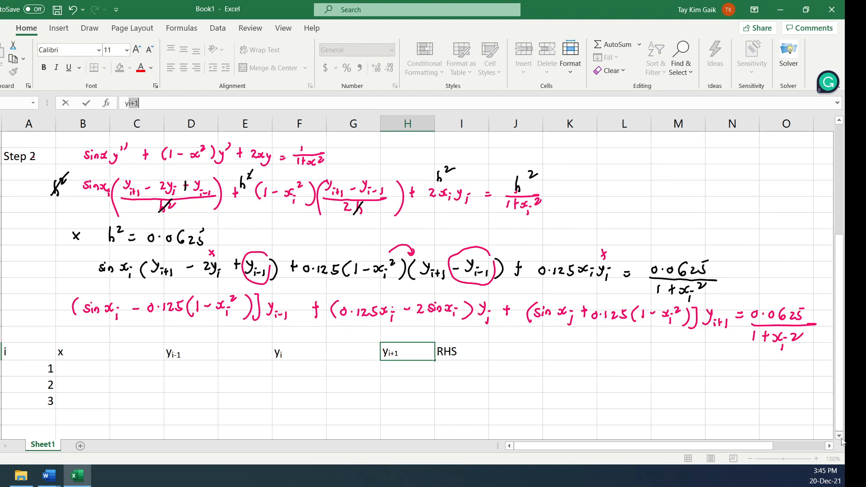
# Apply all borders to the coefficient table from the i heading through RHS down to row i = 3, and centre its contents
pyautogui.click(841, 437)
pyautogui.click(841, 437)
pyautogui.click(841, 436)
pyautogui.click(842, 436)
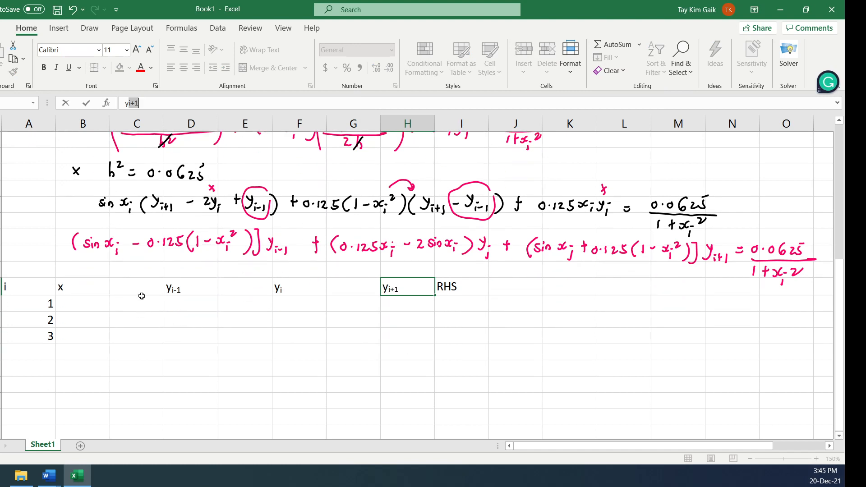
pyautogui.moveTo(25, 286); pyautogui.dragTo(449, 334)
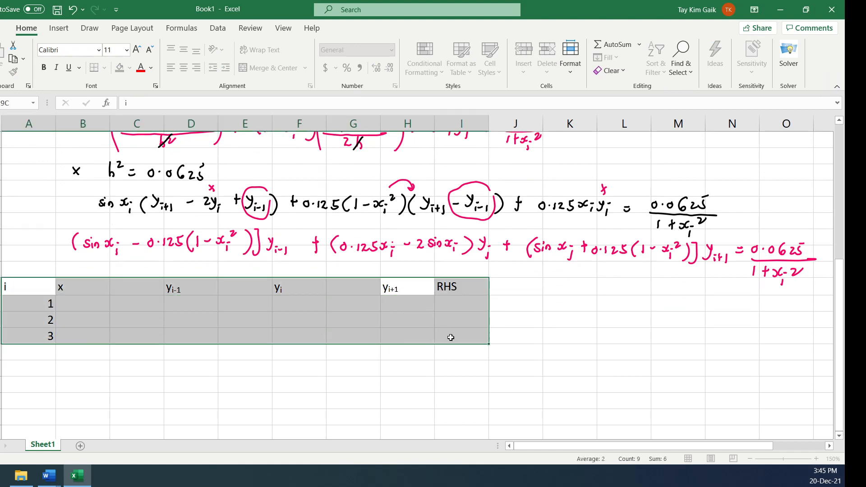
pyautogui.click(104, 67)
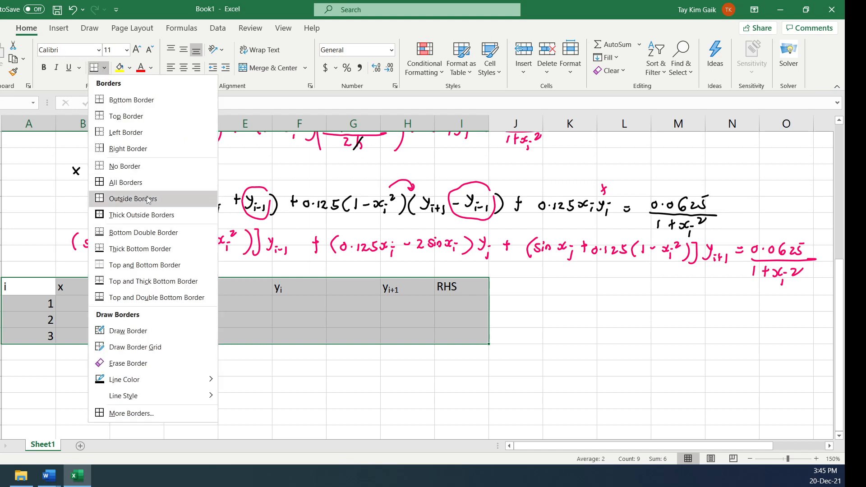
pyautogui.click(131, 183)
pyautogui.click(184, 68)
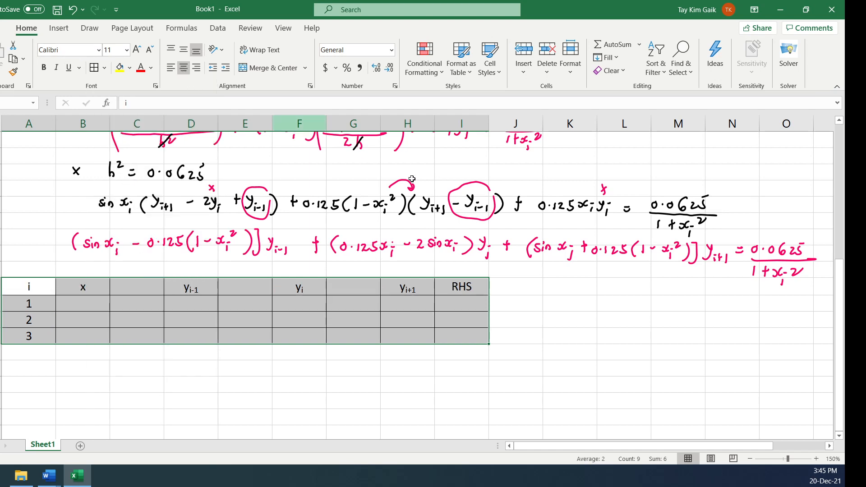
pyautogui.click(569, 287)
# Fill the x column with 1.25, 1.5 and 1.75 for i = 1, 2 and 3
pyautogui.click(84, 304)
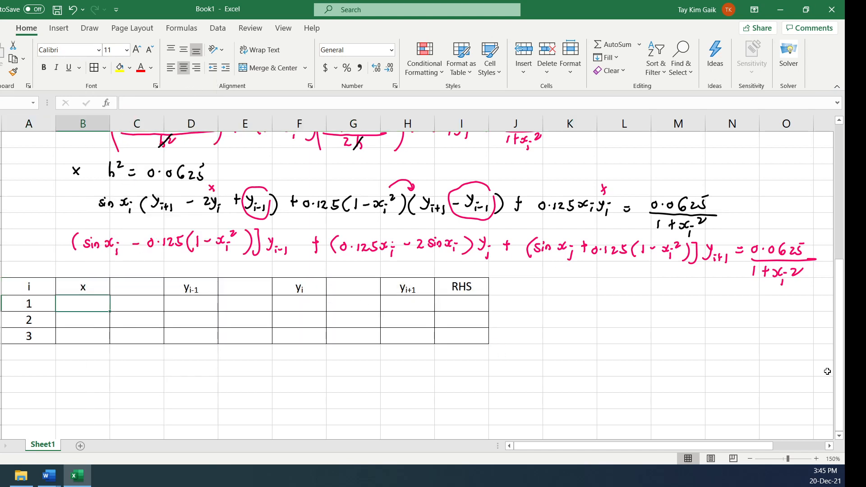
pyautogui.moveTo(839, 362); pyautogui.dragTo(840, 271)
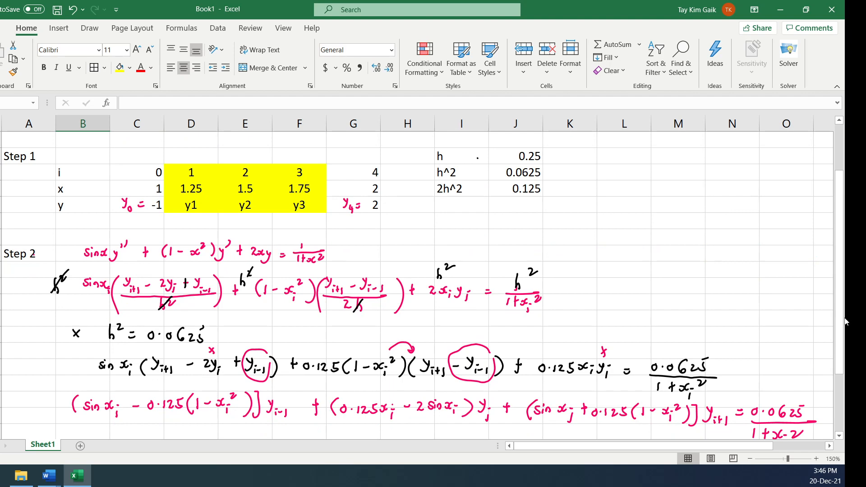
pyautogui.moveTo(839, 316); pyautogui.dragTo(843, 427)
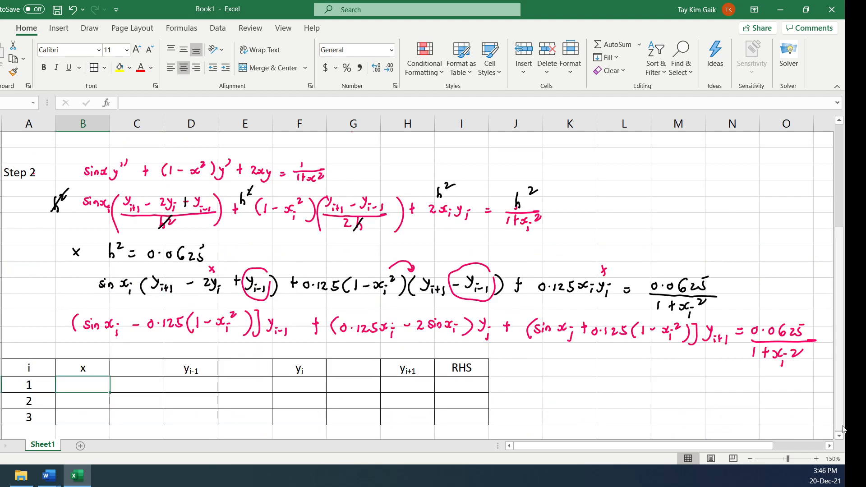
pyautogui.write('1.25')
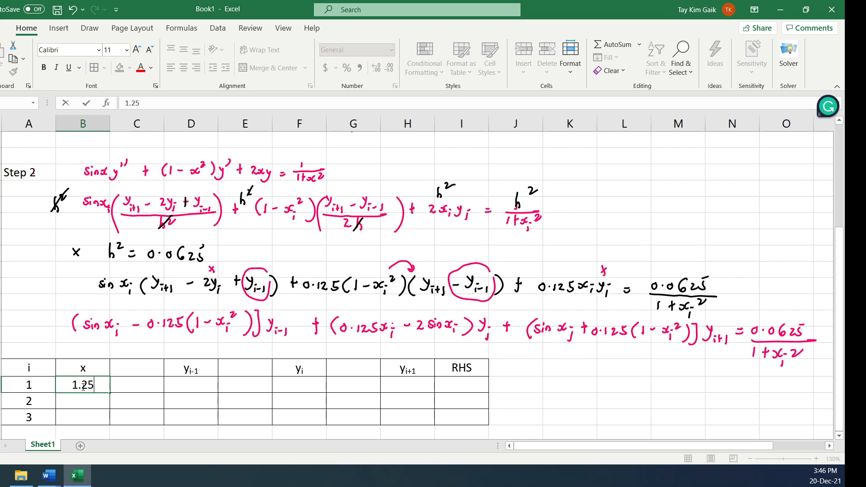
pyautogui.press('Return')
pyautogui.write('1.5')
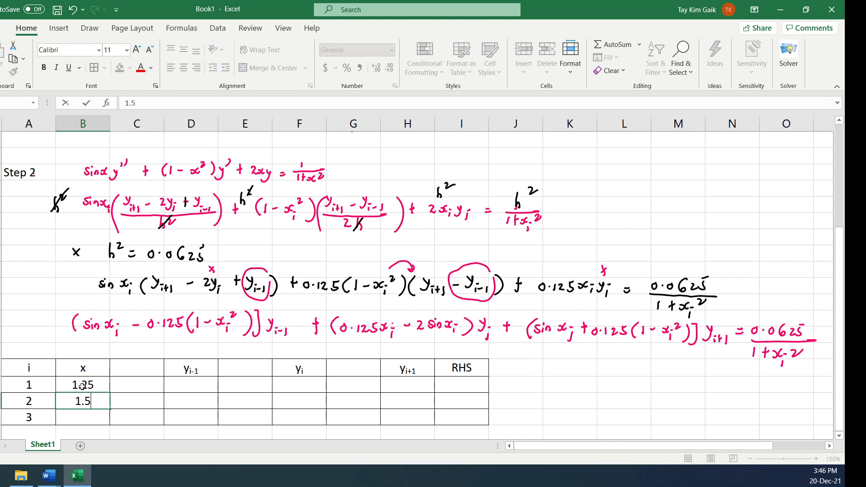
pyautogui.press('Return')
pyautogui.write('1.75')
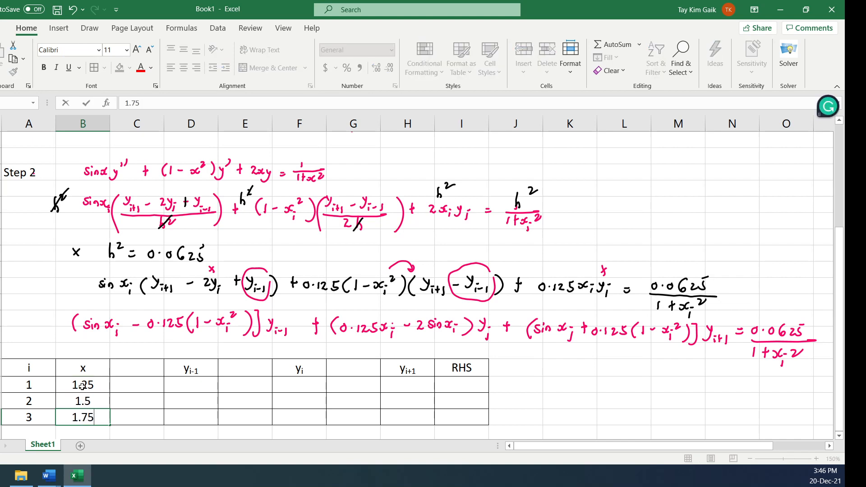
pyautogui.press('Tab')
# Enter the labels y0, y1 and y2 under the yi-1 heading in column D
pyautogui.click(192, 387)
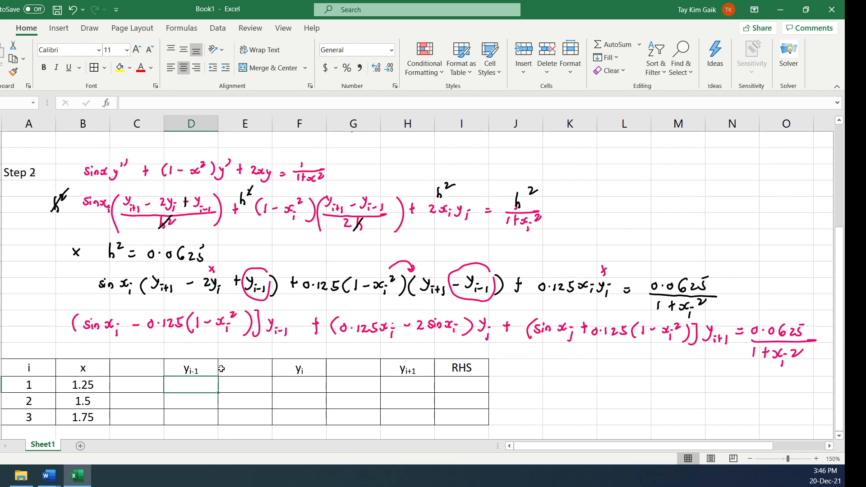
pyautogui.write('y0')
pyautogui.press('Return')
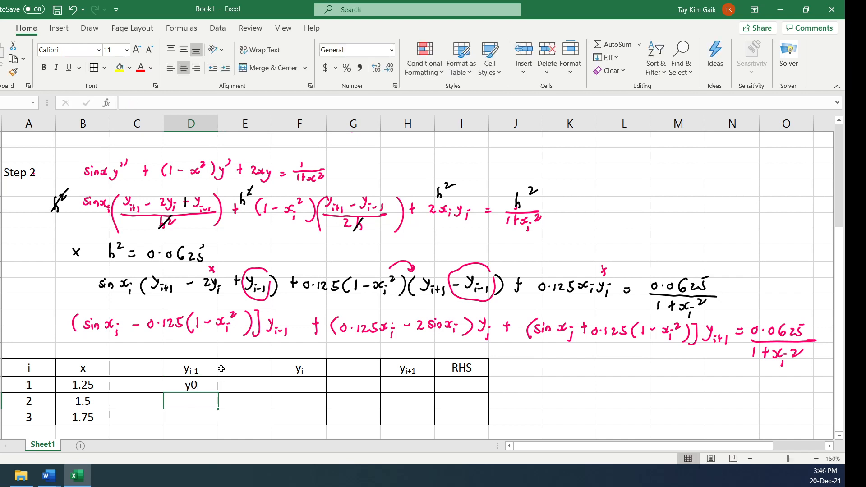
pyautogui.write('y1')
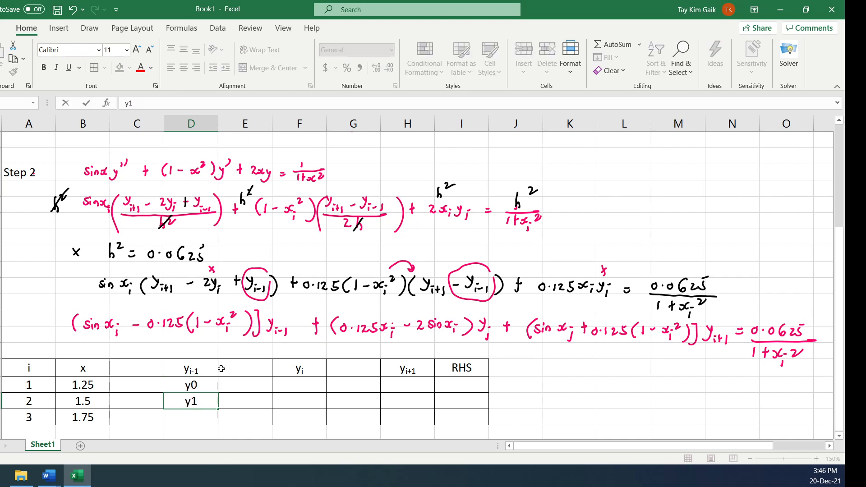
pyautogui.press('Return')
pyautogui.write('y2')
pyautogui.press('Tab')
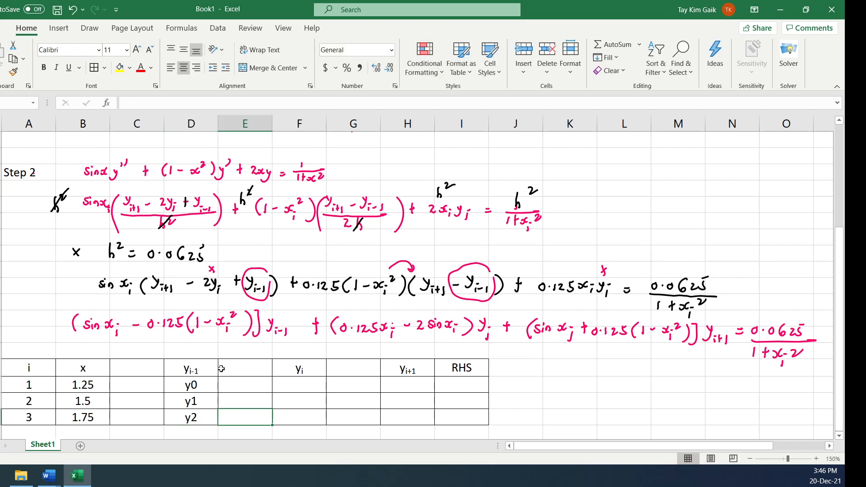
# In the i = 1 row, enter y1 under the yi heading and y2 under the yi+1 heading
pyautogui.click(305, 387)
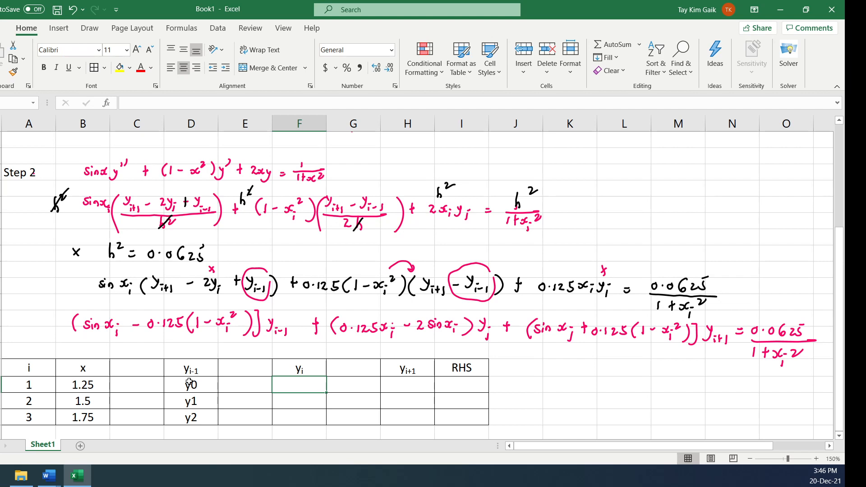
pyautogui.write('y1')
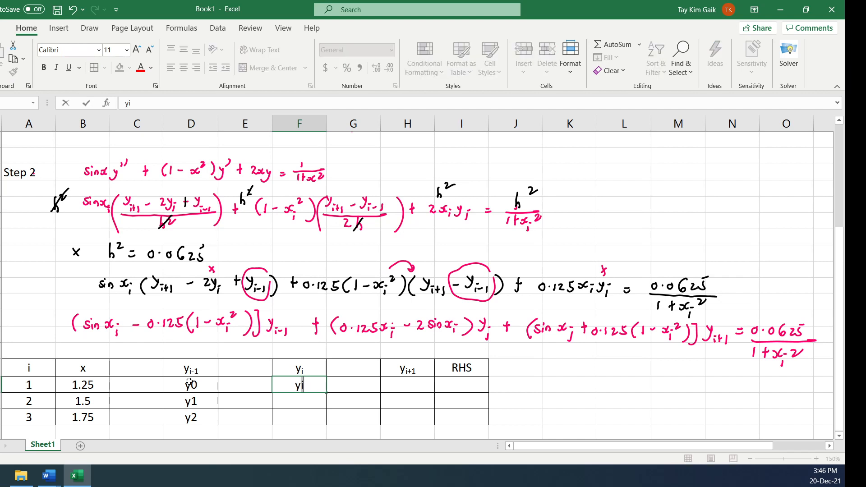
pyautogui.press('Tab')
pyautogui.press('Tab')
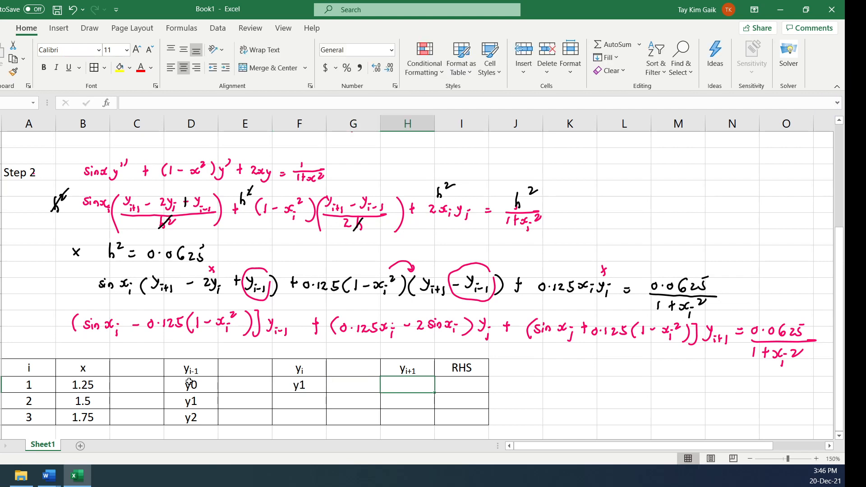
pyautogui.write('y2')
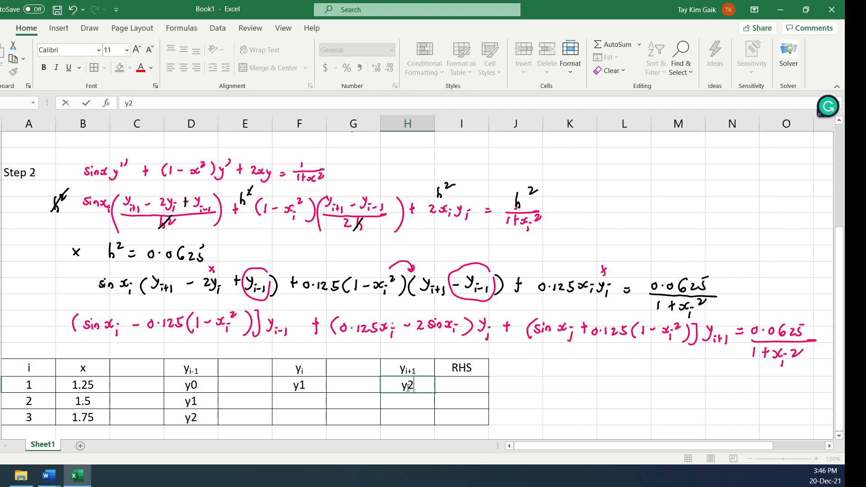
# For rows i = 2 and 3, enter y2 and y3 under yi, and y3 and y4 under yi+1
pyautogui.click(306, 402)
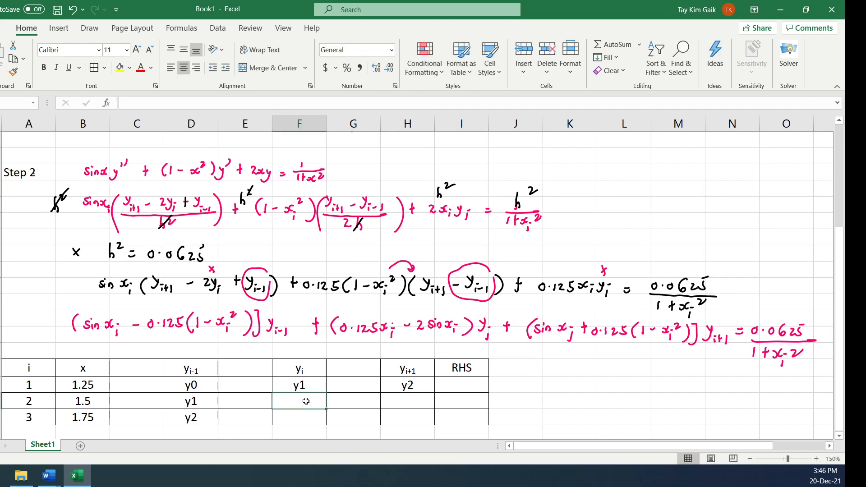
pyautogui.write('y2')
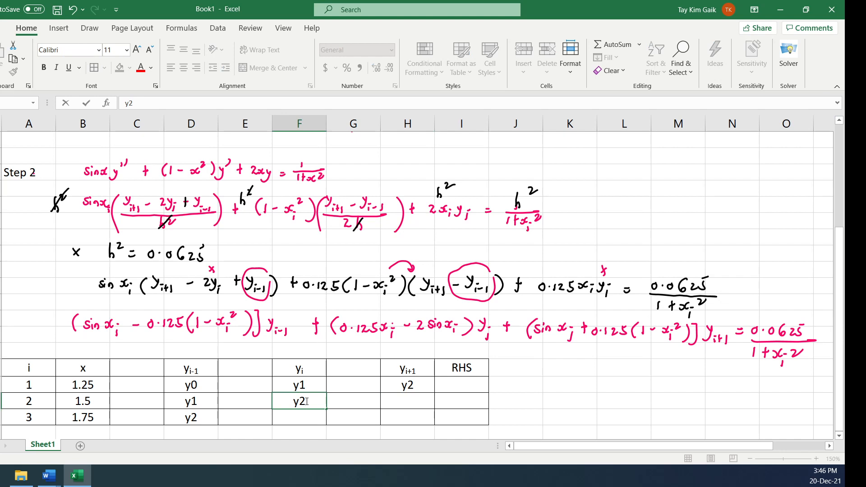
pyautogui.press('Return')
pyautogui.write('y3')
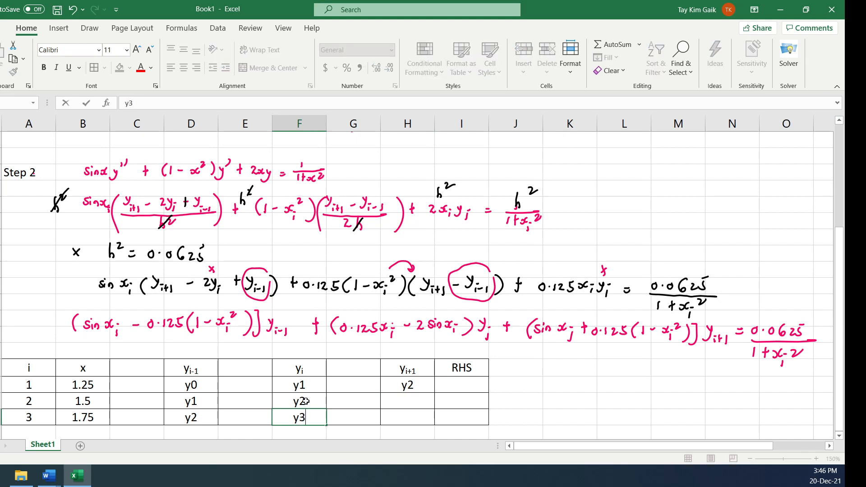
pyautogui.click(415, 405)
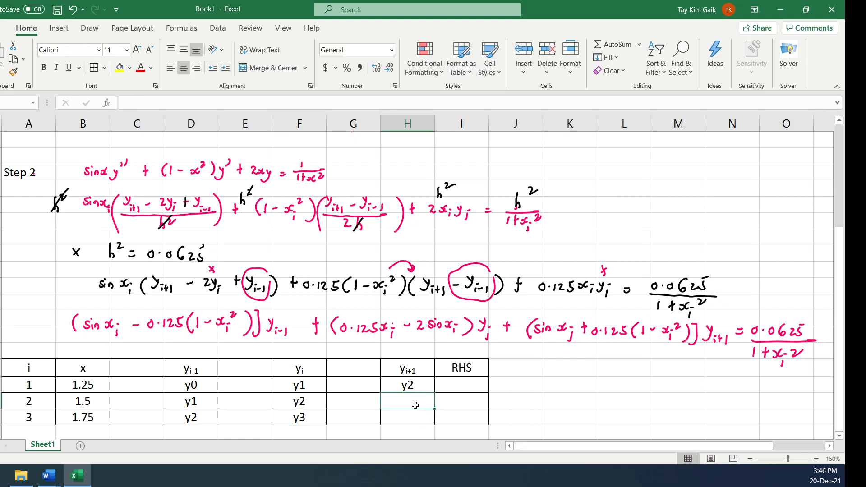
pyautogui.write('y3')
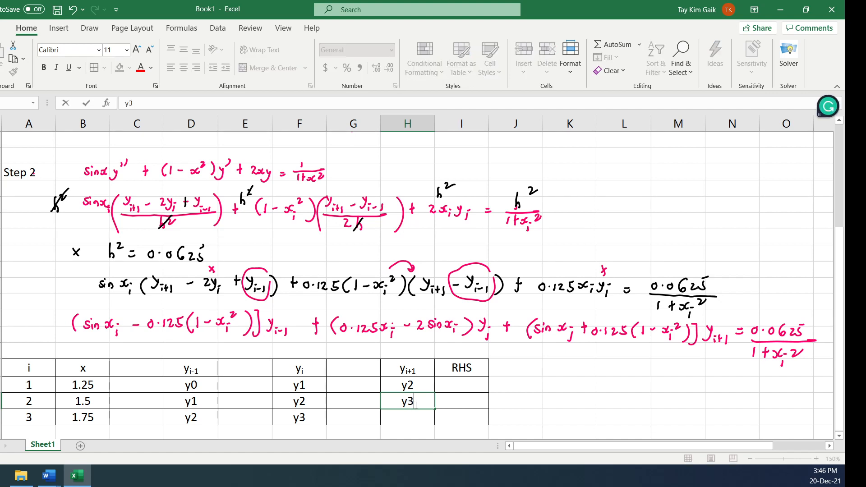
pyautogui.press('Return')
pyautogui.write('y4')
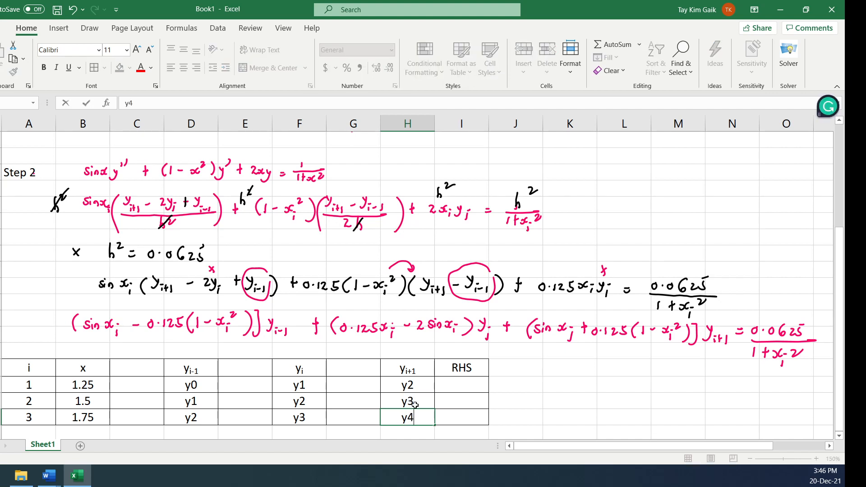
# Enter the yi-1 coefficient formula =sin(B25)-0.125*(1-B25^2) in cell C25 of the i = 1 row
pyautogui.click(152, 393)
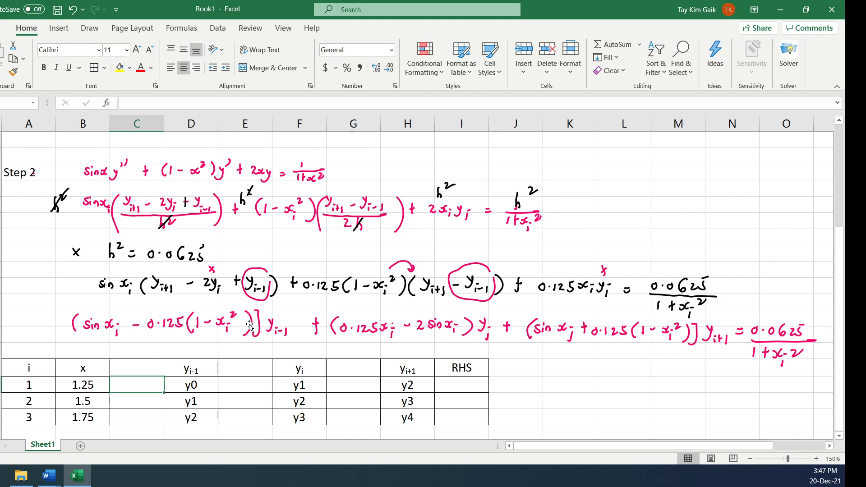
pyautogui.write('=si')
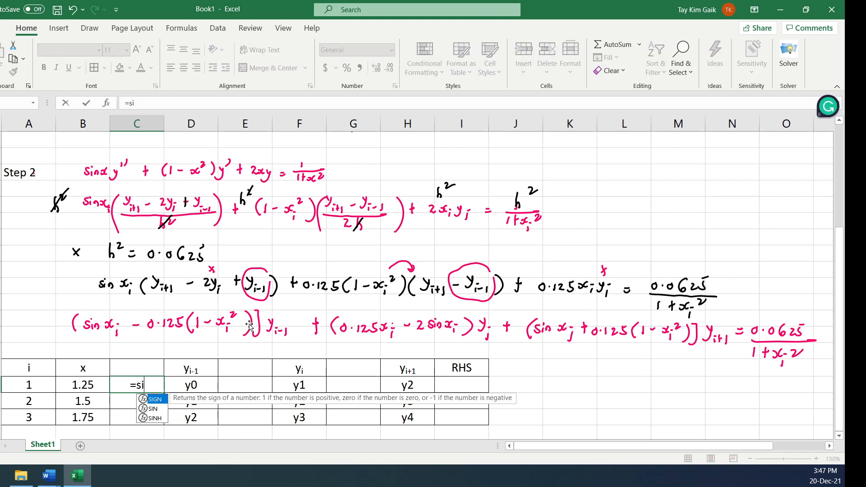
pyautogui.write('n(')
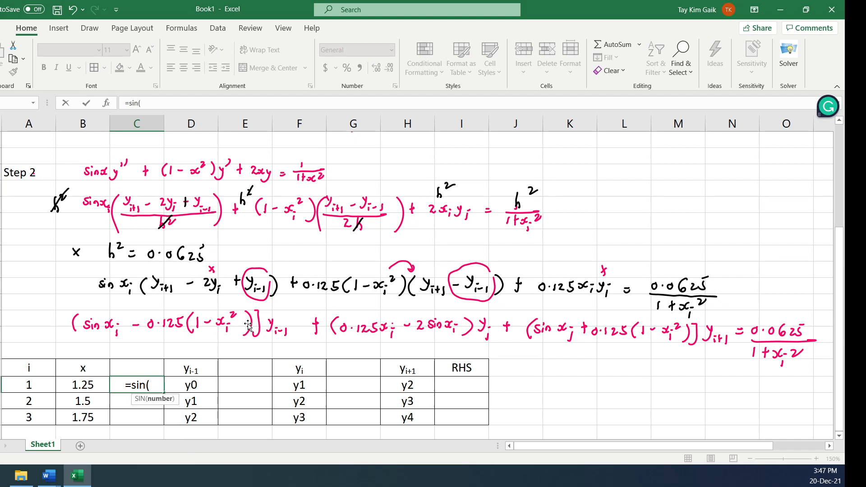
pyautogui.click(95, 384)
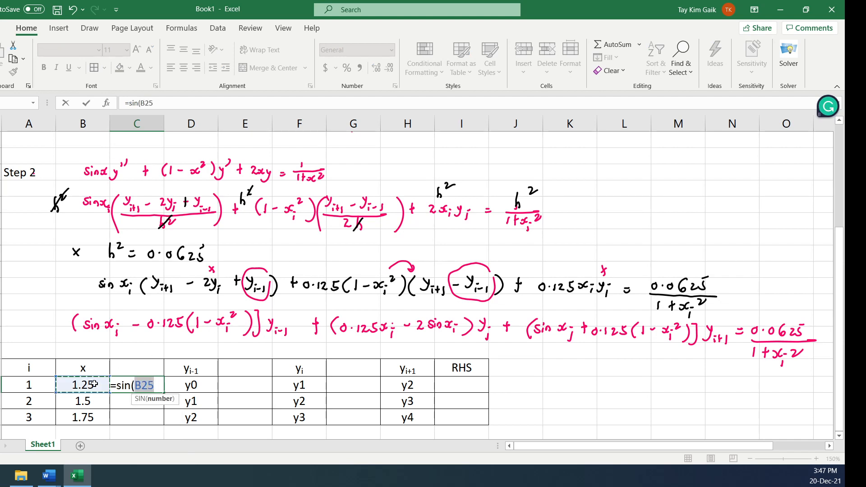
pyautogui.write(')')
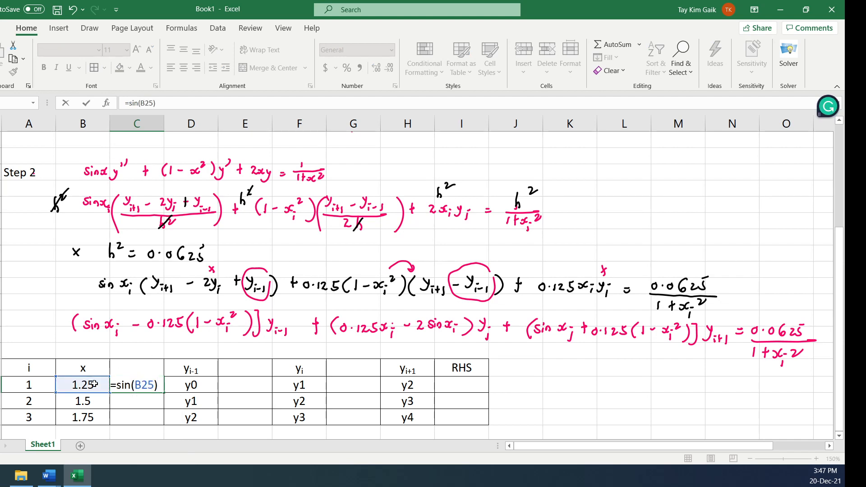
pyautogui.write('-0.125')
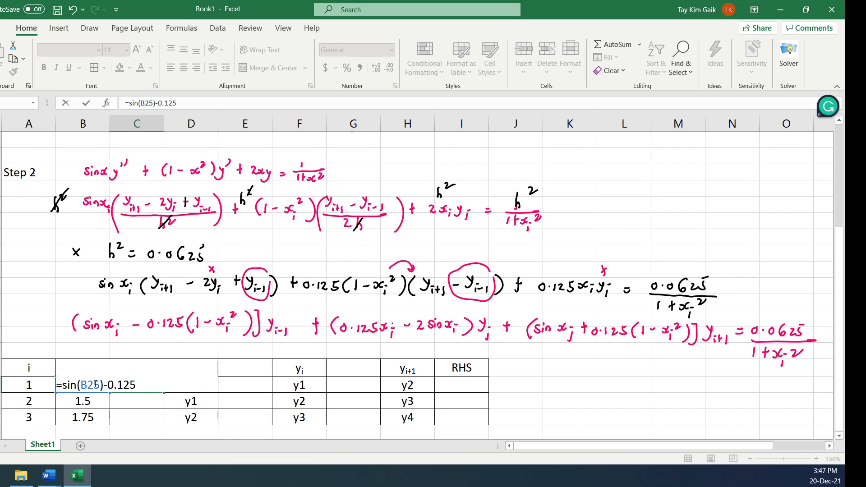
pyautogui.write('*(1')
pyautogui.write('-B25^2)')
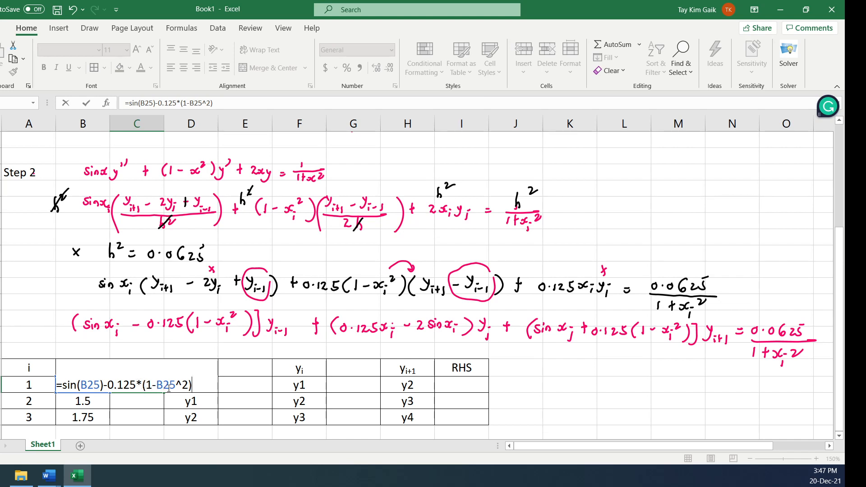
pyautogui.press('Return')
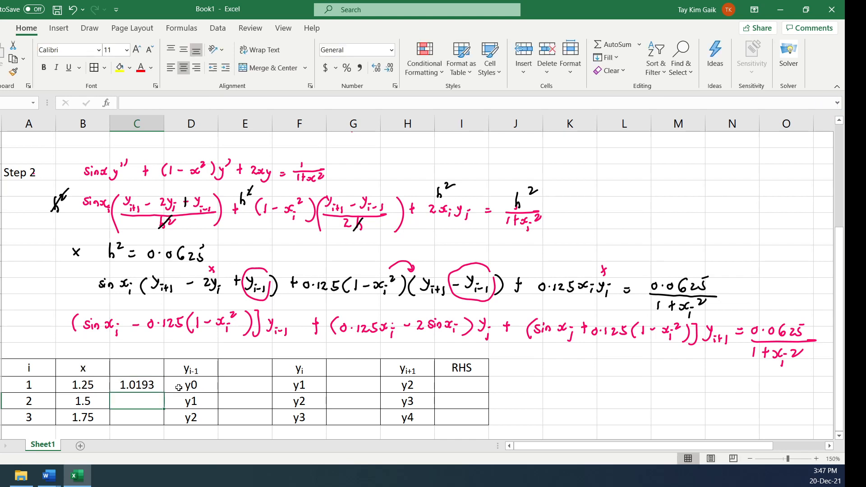
# Wrap the C25 formula in ROUND with 4 decimal places and fill it down through the i = 3 row
pyautogui.click(153, 386)
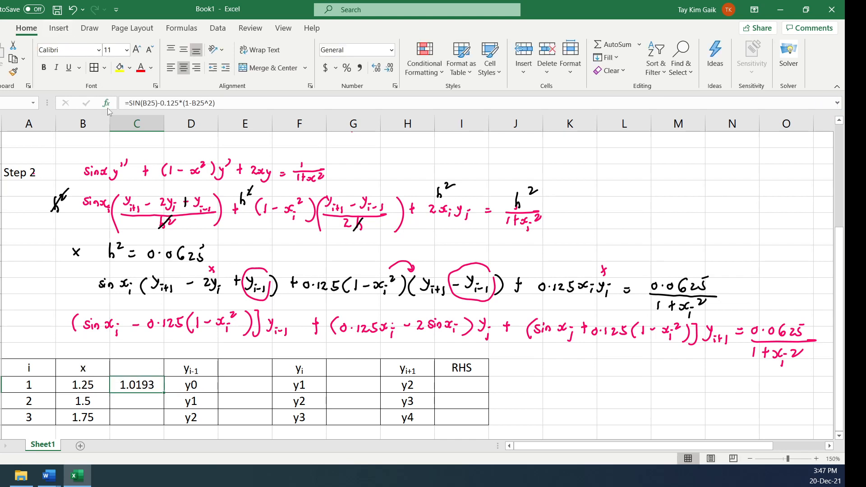
pyautogui.click(128, 104)
pyautogui.write('round')
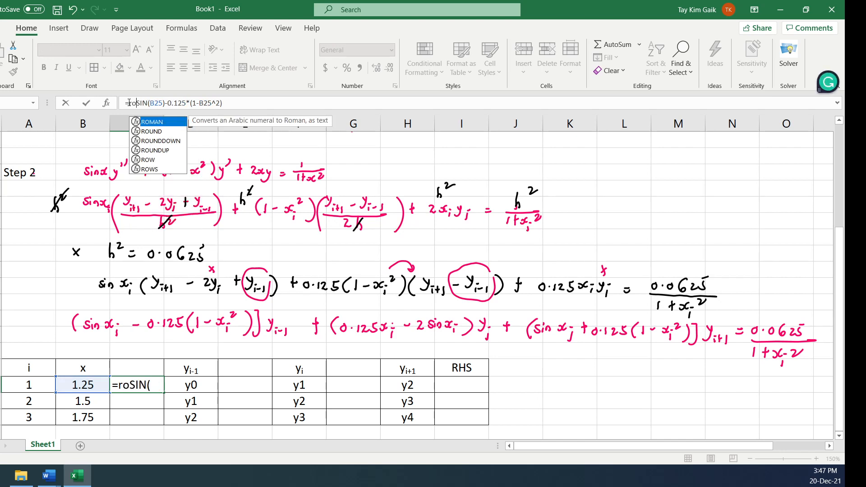
pyautogui.write('(')
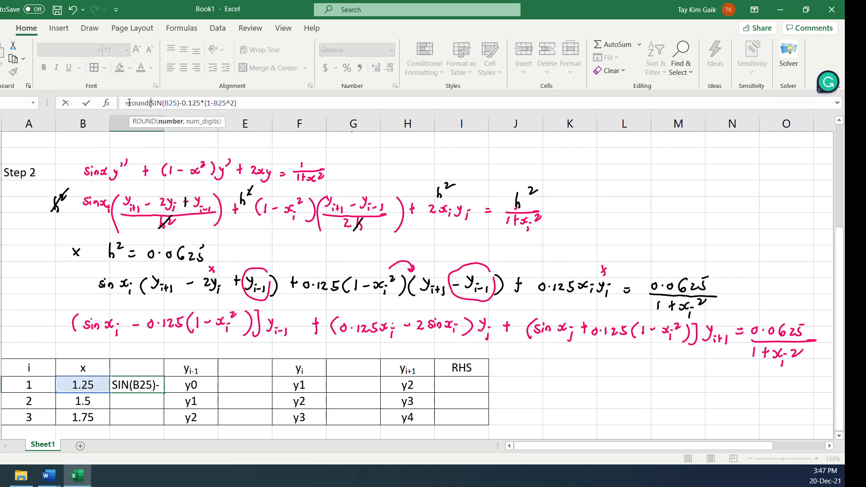
pyautogui.click(261, 100)
pyautogui.write(',4)')
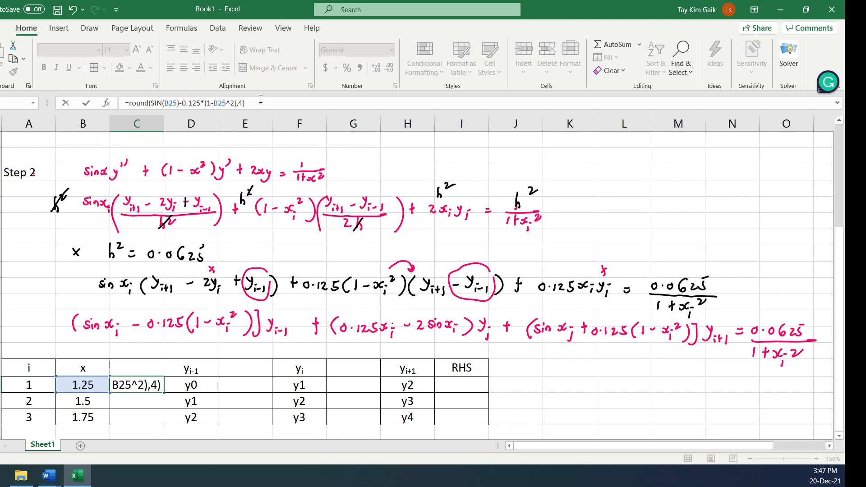
pyautogui.press('Return')
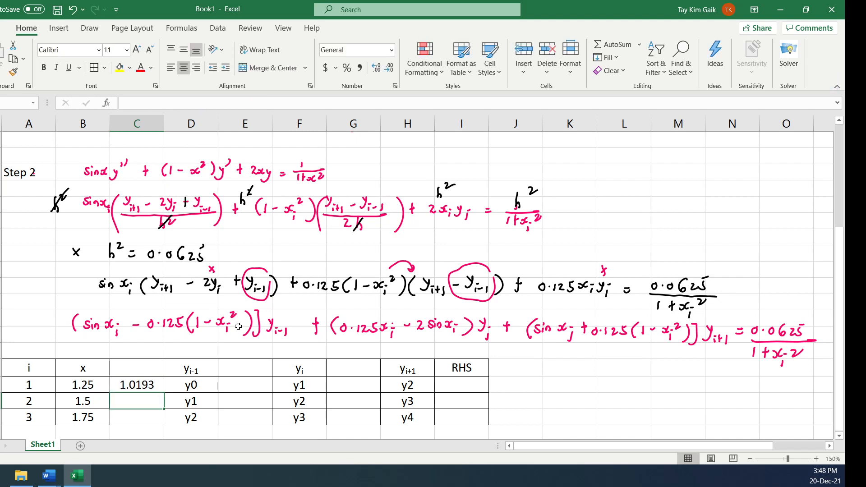
pyautogui.click(143, 391)
pyautogui.moveTo(164, 392); pyautogui.dragTo(166, 419)
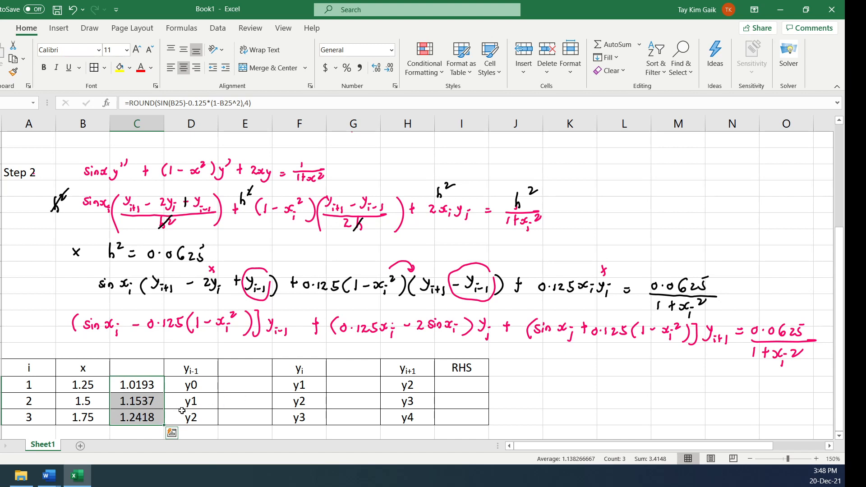
# Make both references in C25 column-absolute as $B25 and refill the formula down through the i = 3 row
pyautogui.click(149, 385)
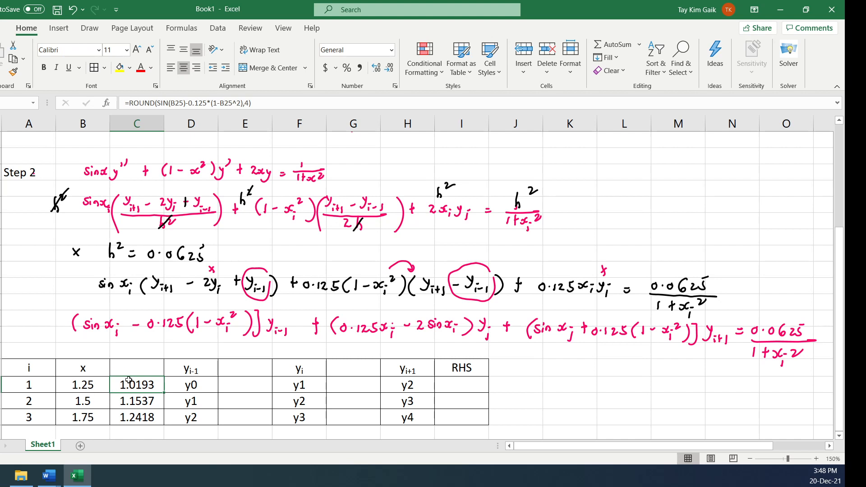
pyautogui.click(171, 104)
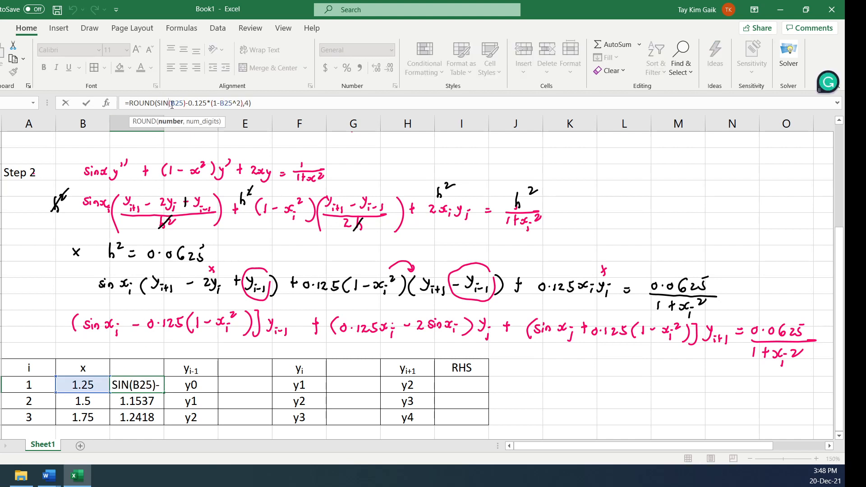
pyautogui.doubleClick(138, 387)
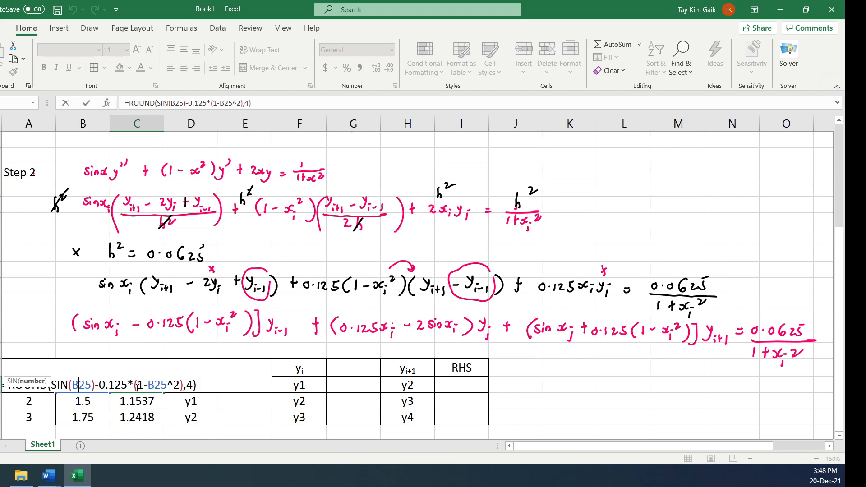
pyautogui.click(72, 385)
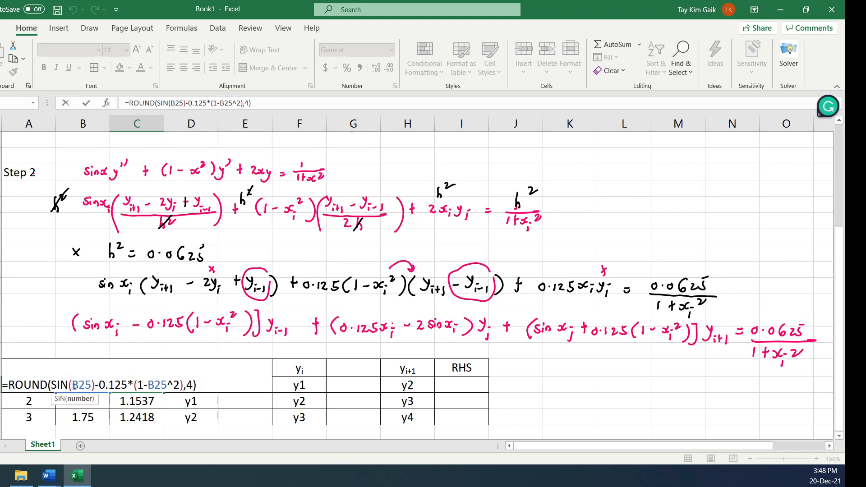
pyautogui.write('$')
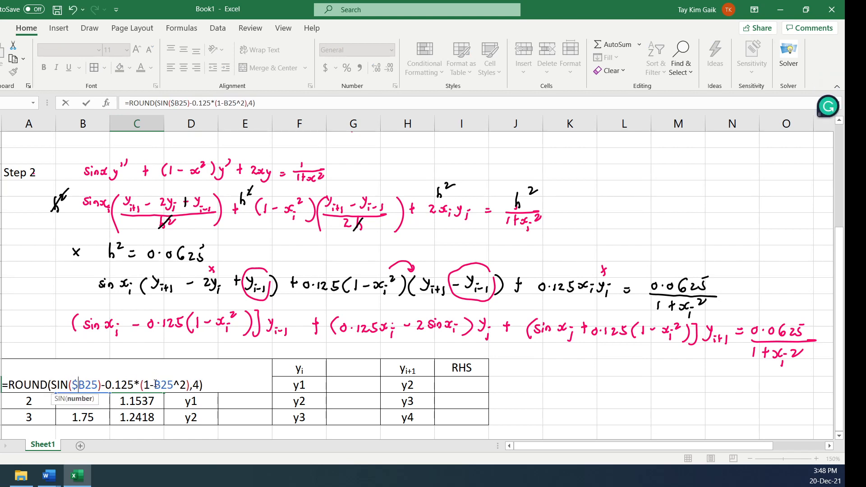
pyautogui.click(155, 385)
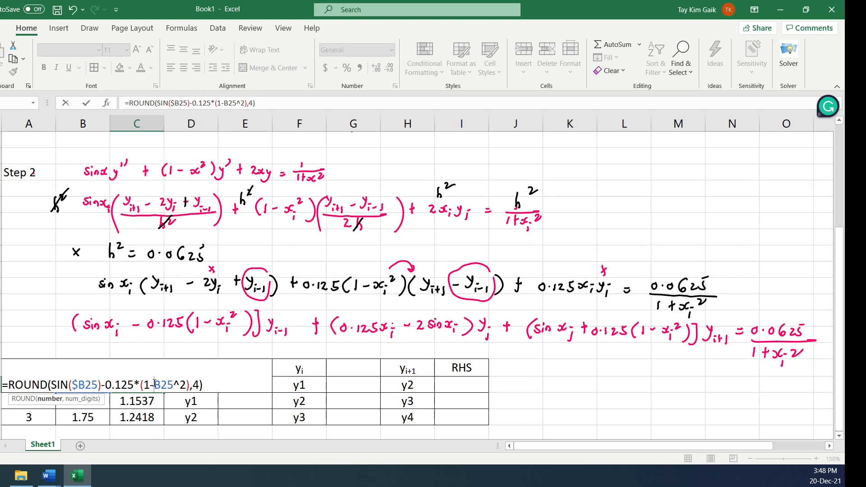
pyautogui.write('$')
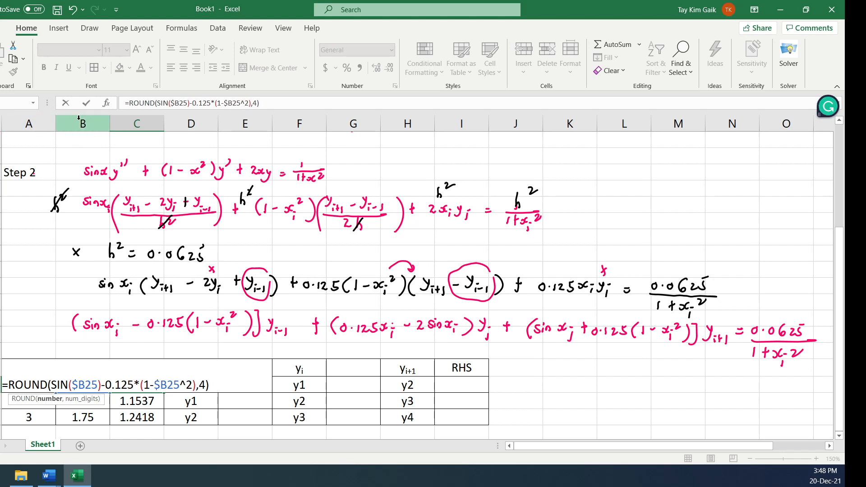
pyautogui.click(86, 103)
pyautogui.moveTo(166, 394); pyautogui.dragTo(162, 419)
# Copy the three yi-1 coefficient formulas into column G, beside the yi+1 terms, starting at G25
pyautogui.hotkey('ctrl', 'c')
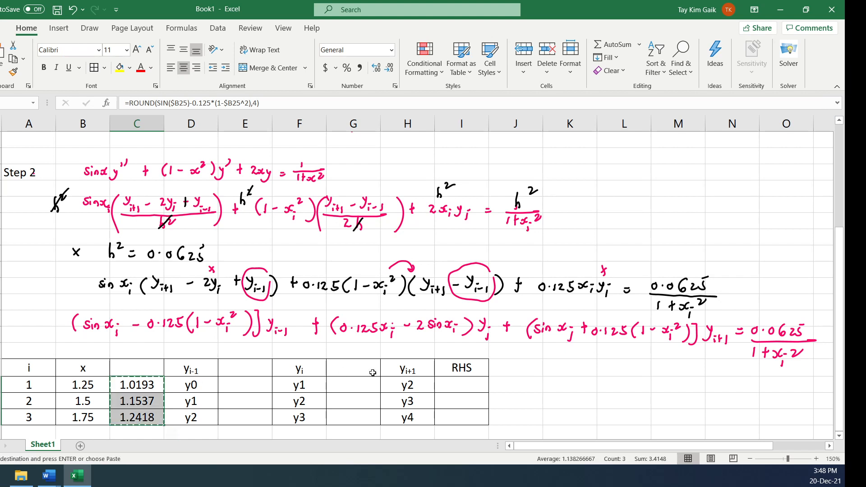
pyautogui.click(364, 389)
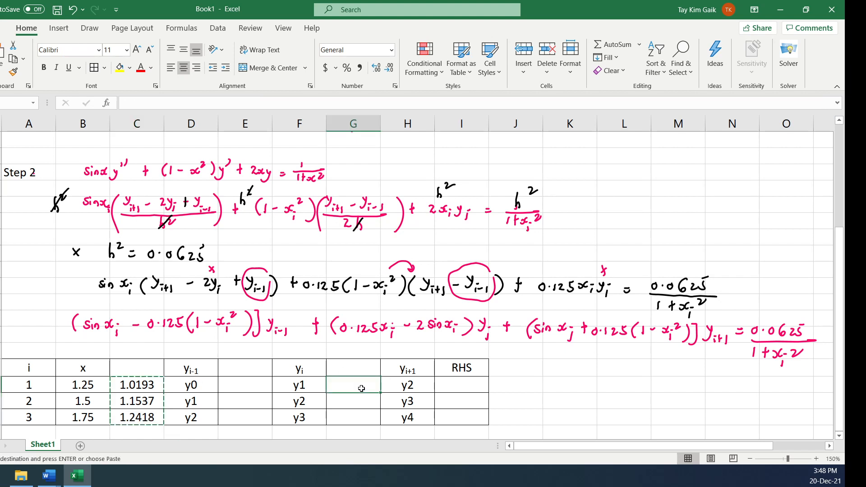
pyautogui.hotkey('ctrl', 'v')
pyautogui.click(357, 389)
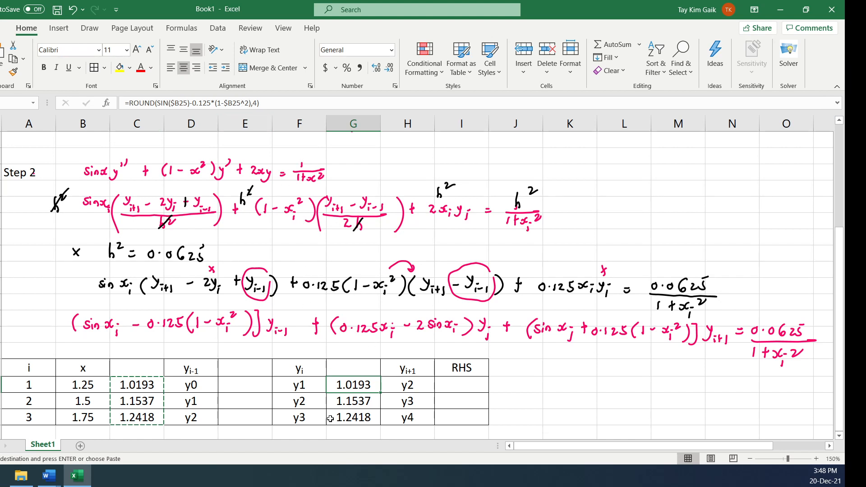
# Change the minus before 0.125 to a plus in G25, fill it down to G27, and check the formula
pyautogui.doubleClick(354, 389)
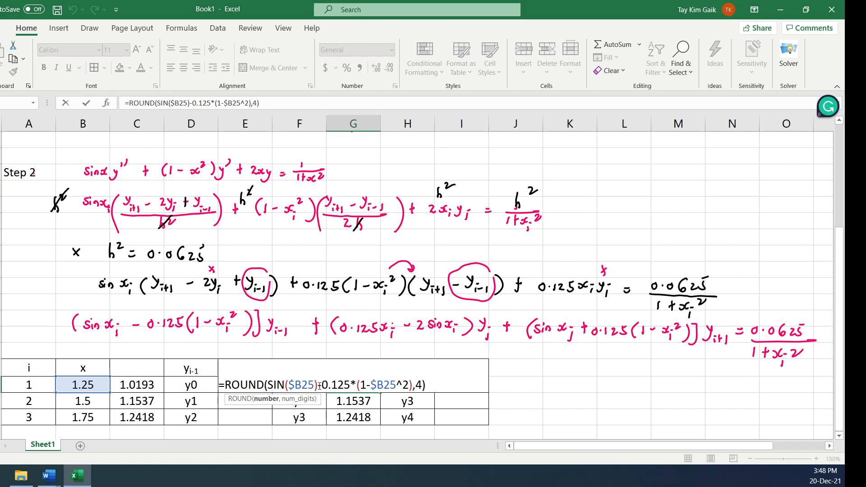
pyautogui.moveTo(317, 387); pyautogui.dragTo(321, 387)
pyautogui.write('+')
pyautogui.press('Return')
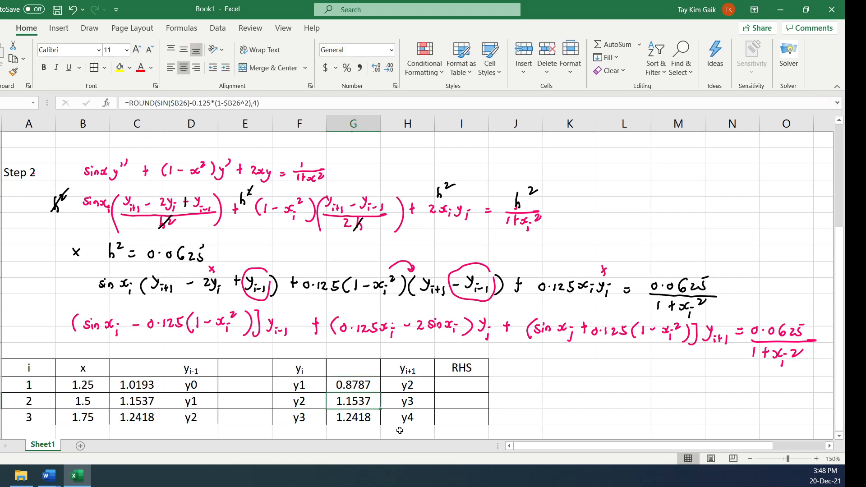
pyautogui.click(351, 381)
pyautogui.moveTo(381, 392); pyautogui.dragTo(380, 422)
pyautogui.click(356, 386)
pyautogui.doubleClick(355, 386)
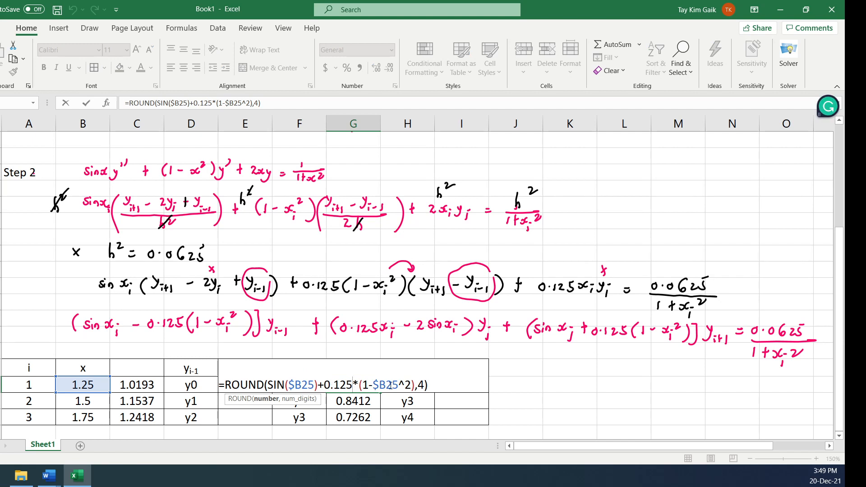
pyautogui.press('Return')
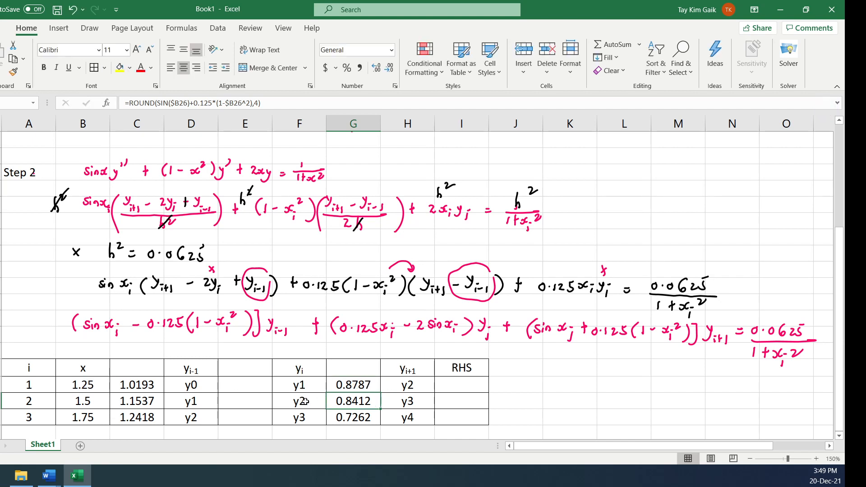
# Try to enter the yi coefficient formula 0.125*B25-2*sin(B25) in E25 for the i = 1 row
pyautogui.click(251, 385)
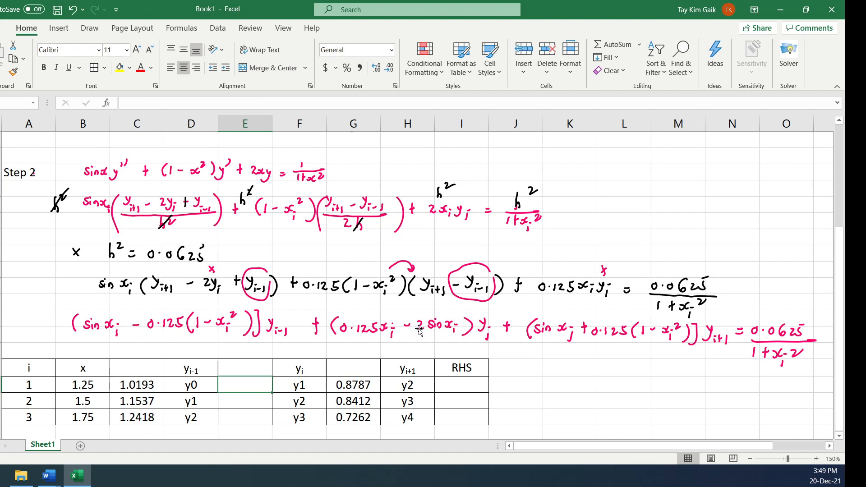
pyautogui.write('0.125*')
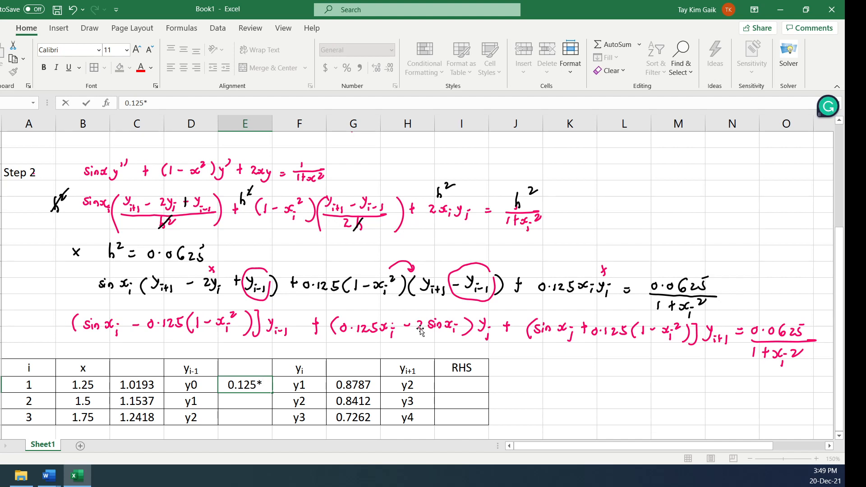
pyautogui.click(78, 384)
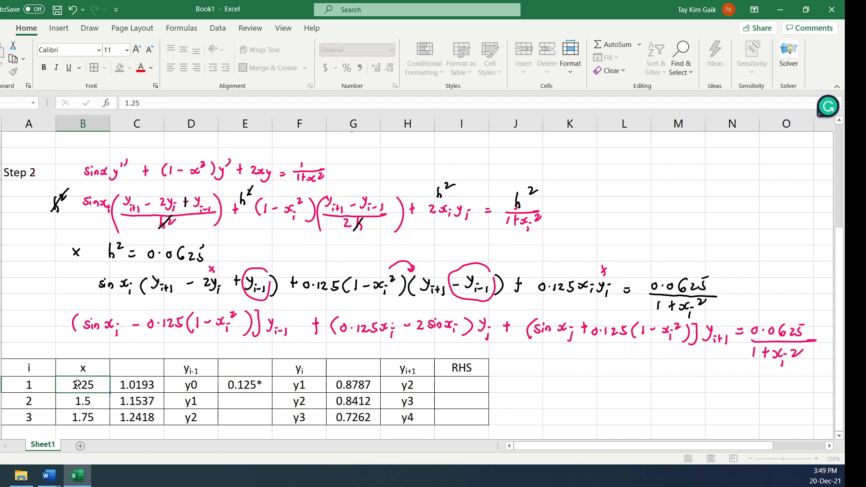
pyautogui.write('-2')
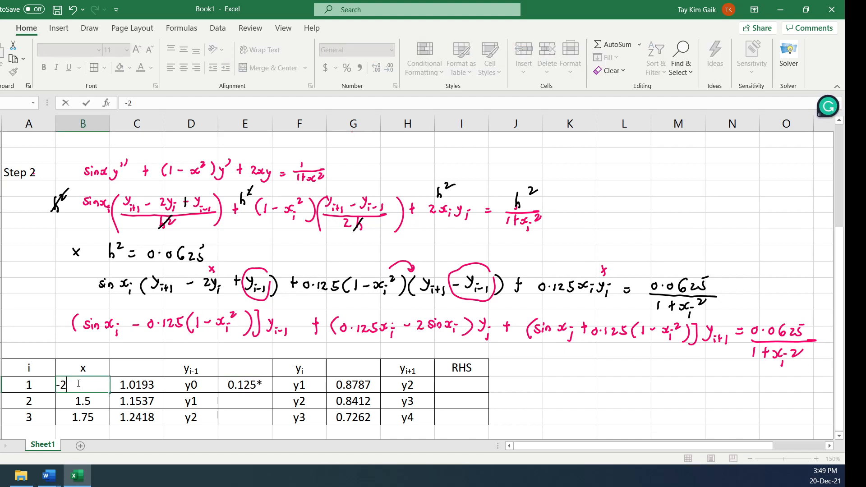
pyautogui.write('*sin(')
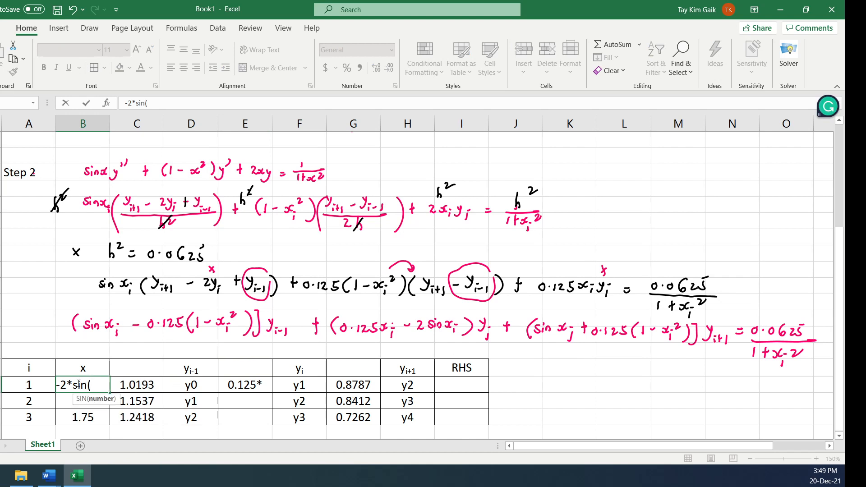
pyautogui.write('B25)')
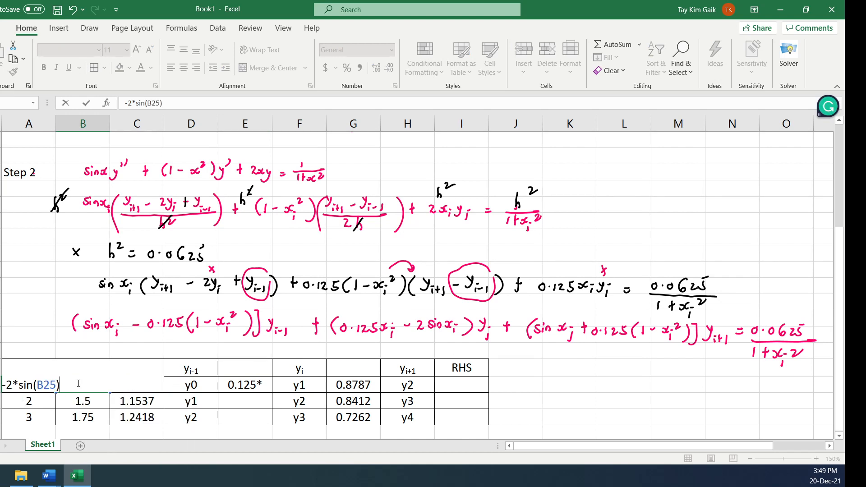
pyautogui.press('Return')
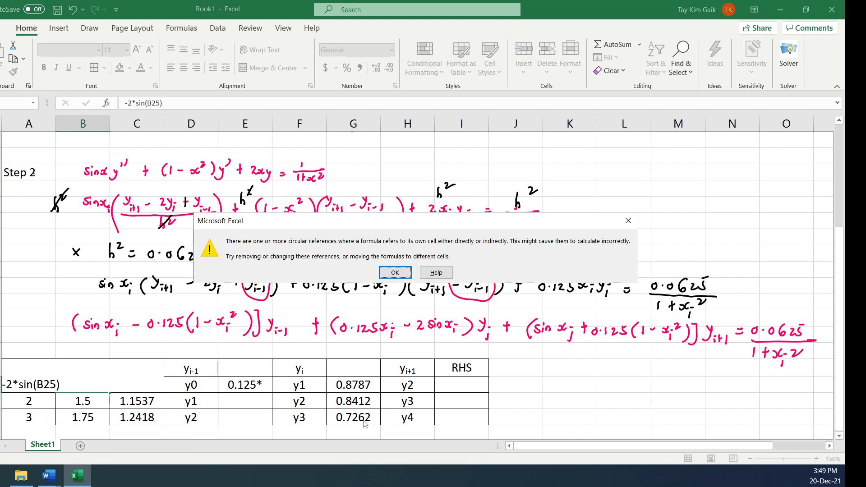
pyautogui.click(395, 272)
# Complete the yi coefficient formula in E25 as =0.125*B25-2*SIN(B25) and fill it down through the i = 3 row
pyautogui.click(253, 384)
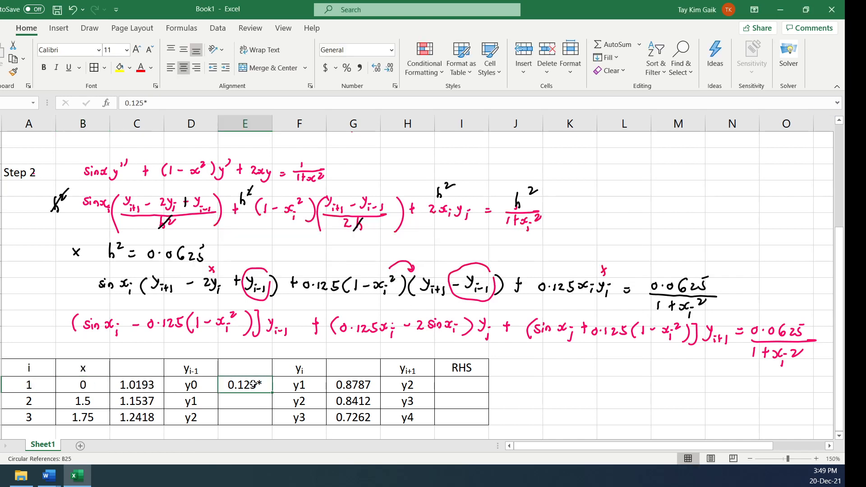
pyautogui.doubleClick(253, 384)
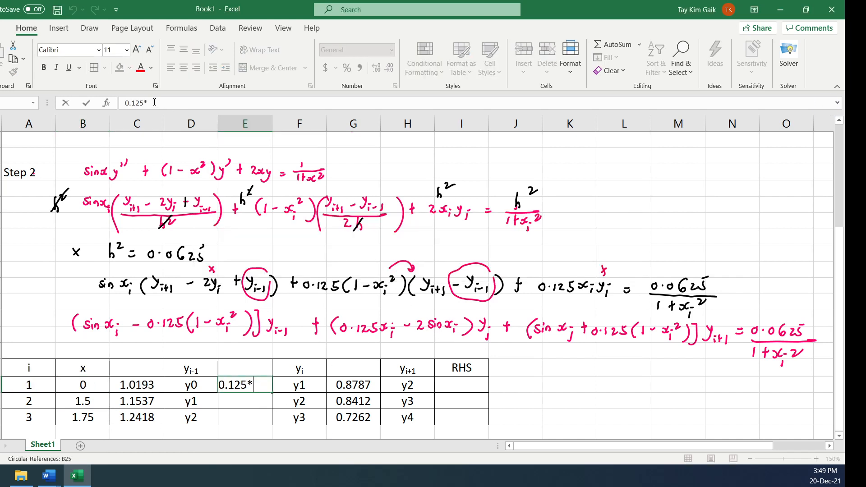
pyautogui.click(124, 106)
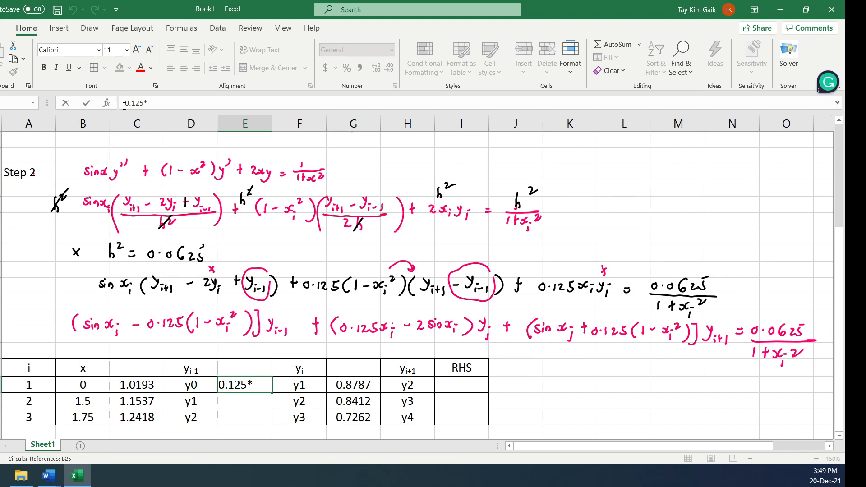
pyautogui.write('=')
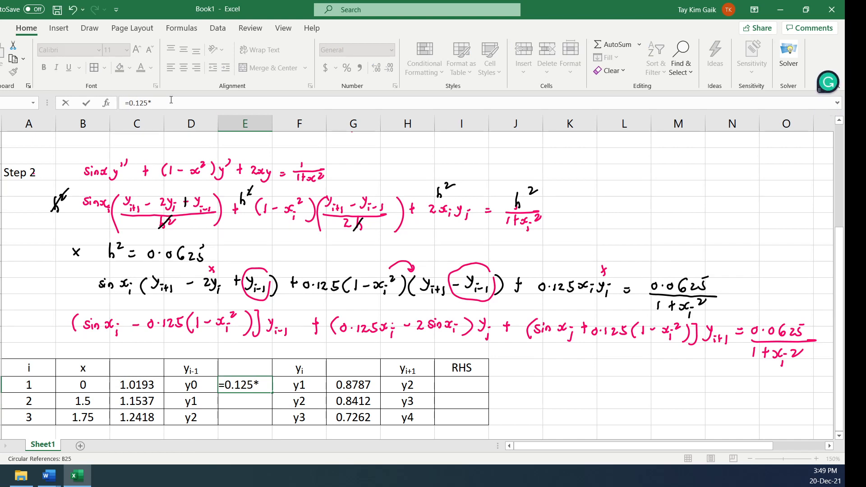
pyautogui.click(91, 384)
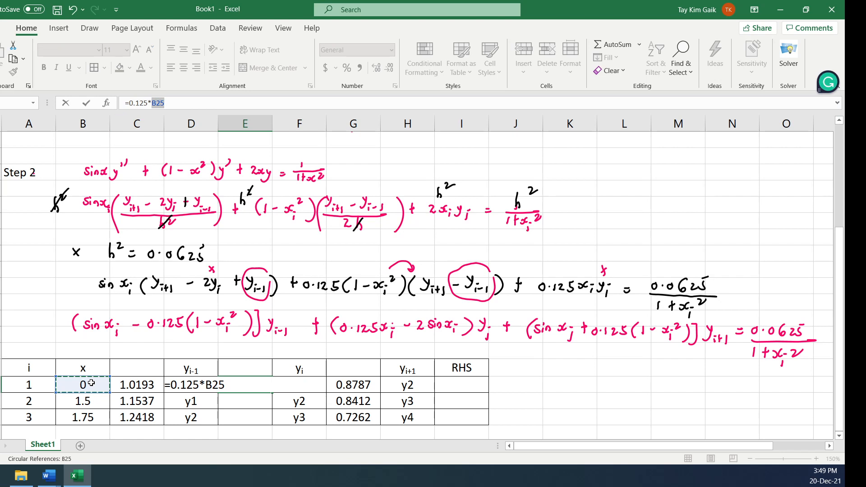
pyautogui.click(230, 384)
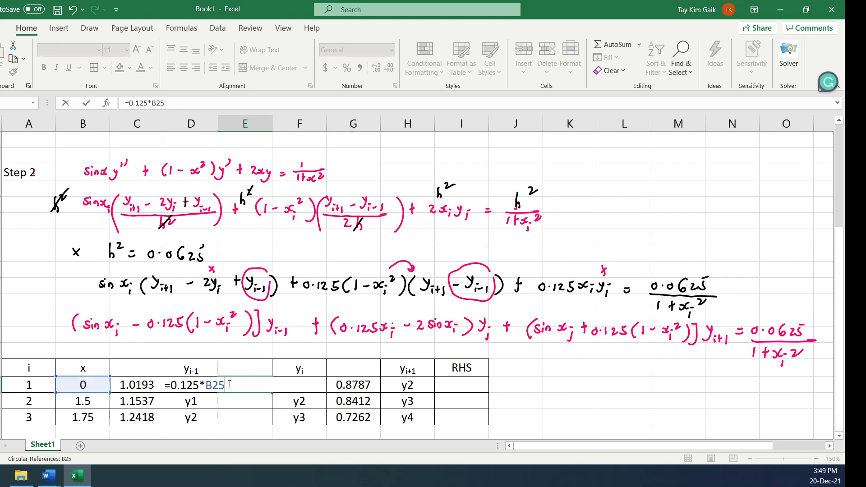
pyautogui.write('-2')
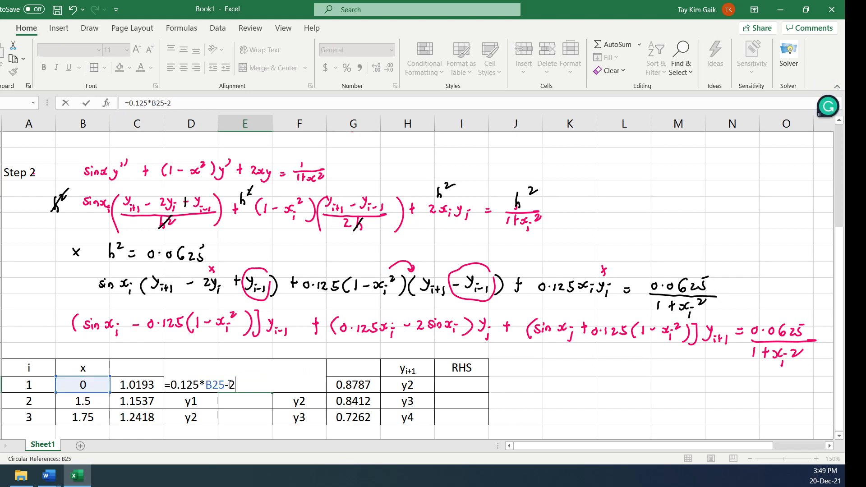
pyautogui.write('*sin(')
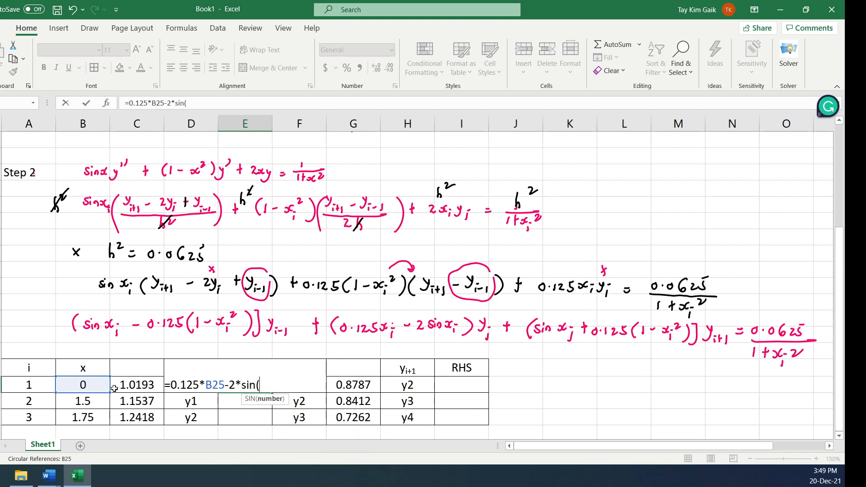
pyautogui.click(99, 385)
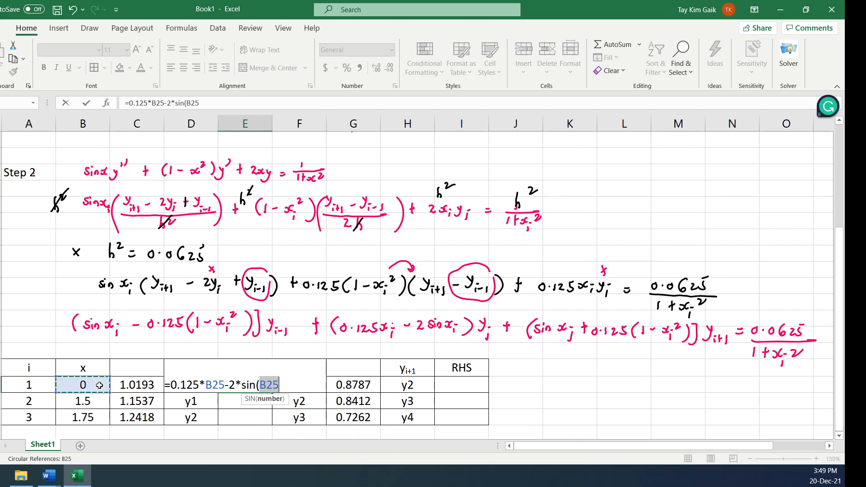
pyautogui.press('Return')
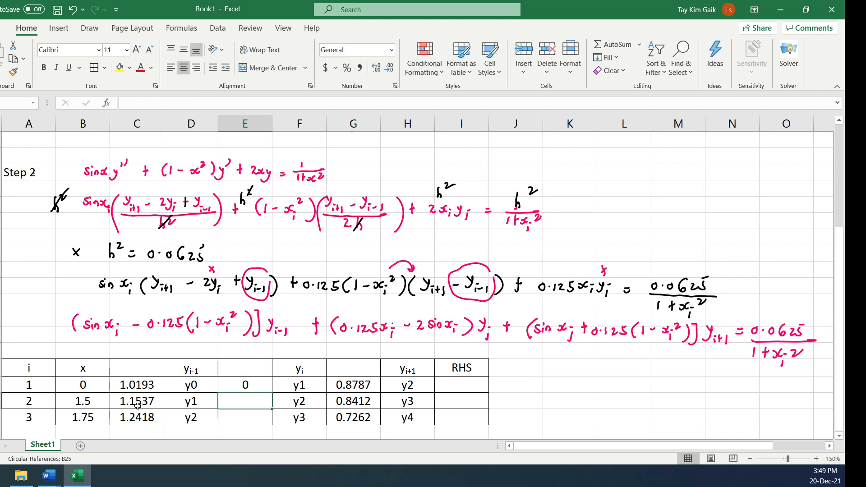
pyautogui.click(237, 384)
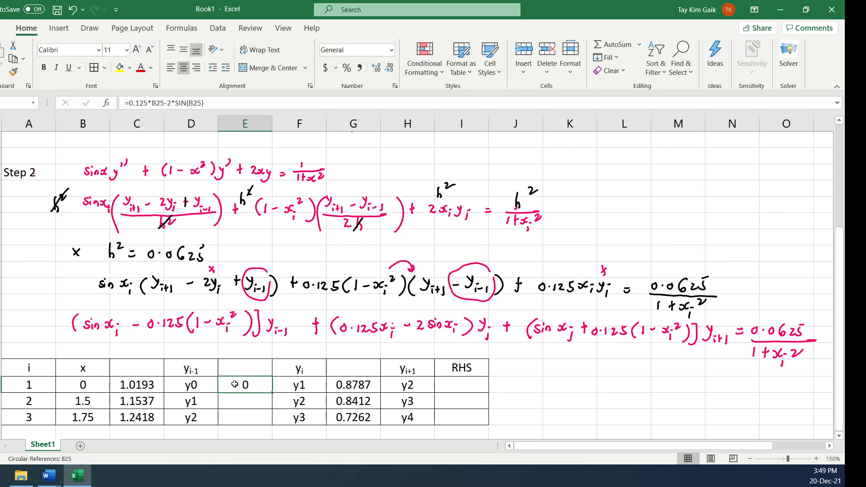
pyautogui.moveTo(274, 394); pyautogui.dragTo(273, 422)
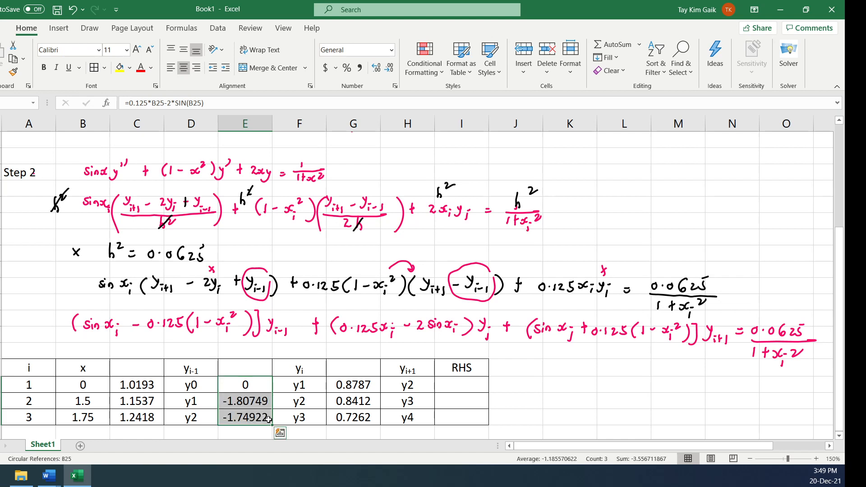
# Enter the right-hand-side formula =0.0625/(1+B25^2) in I25, under the RHS heading
pyautogui.click(840, 436)
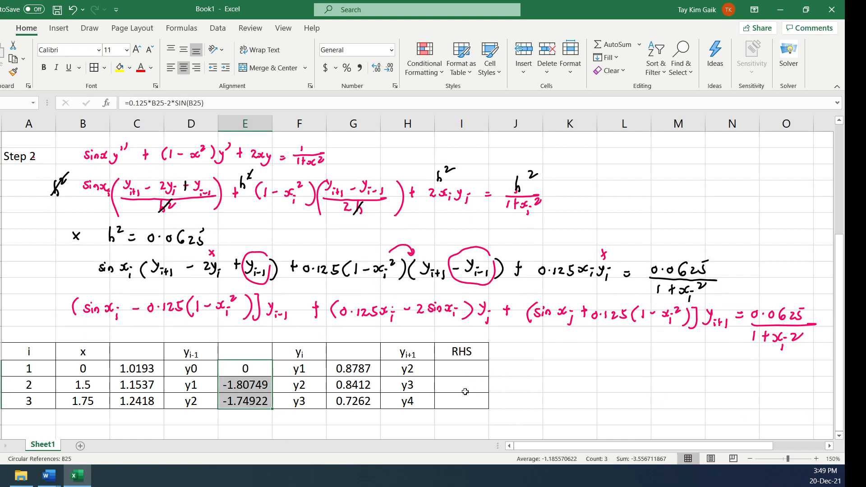
pyautogui.click(462, 366)
pyautogui.write('=')
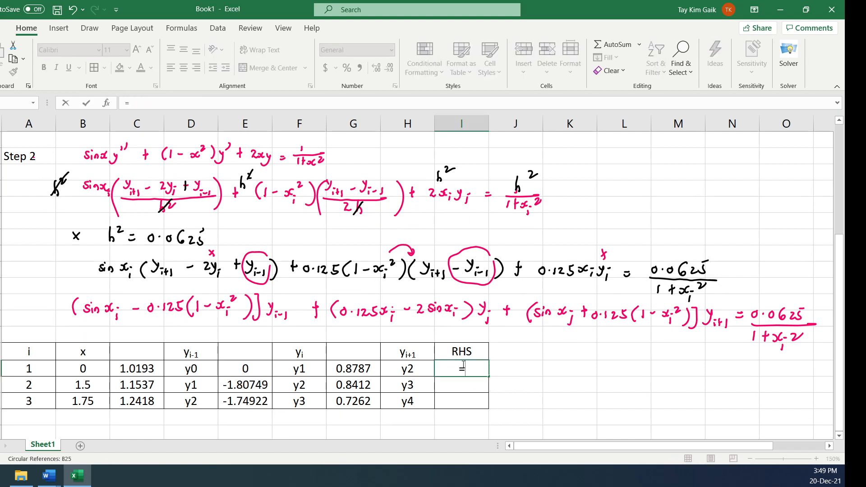
pyautogui.write('0.0625/)')
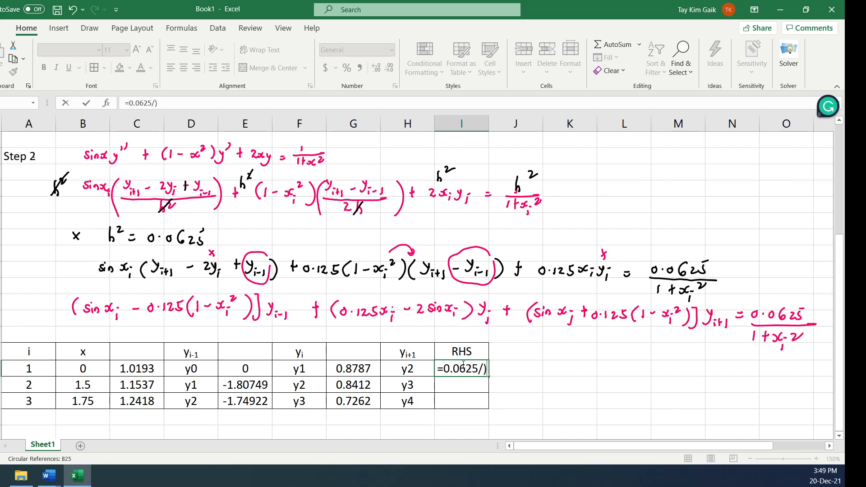
pyautogui.press('BackSpace')
pyautogui.write('(1+')
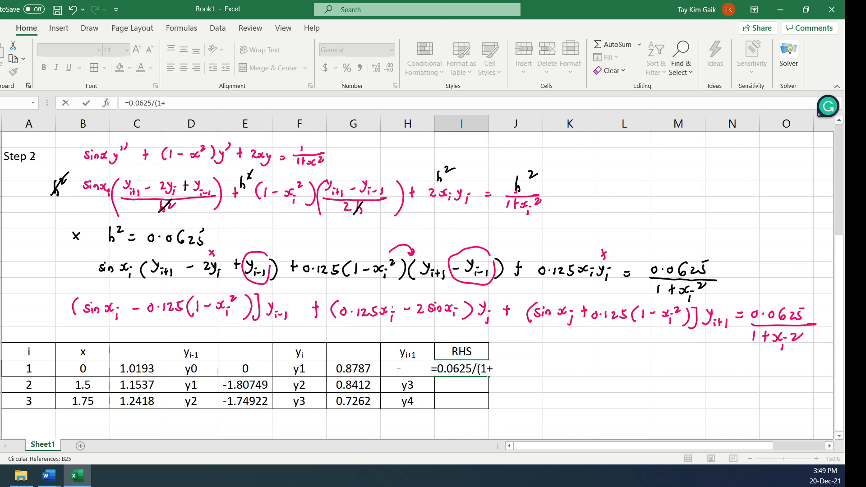
pyautogui.click(97, 366)
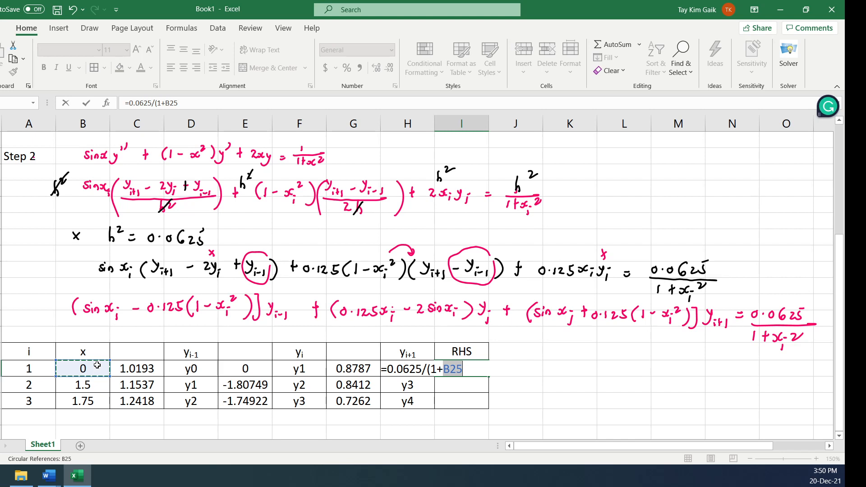
pyautogui.write('^2)')
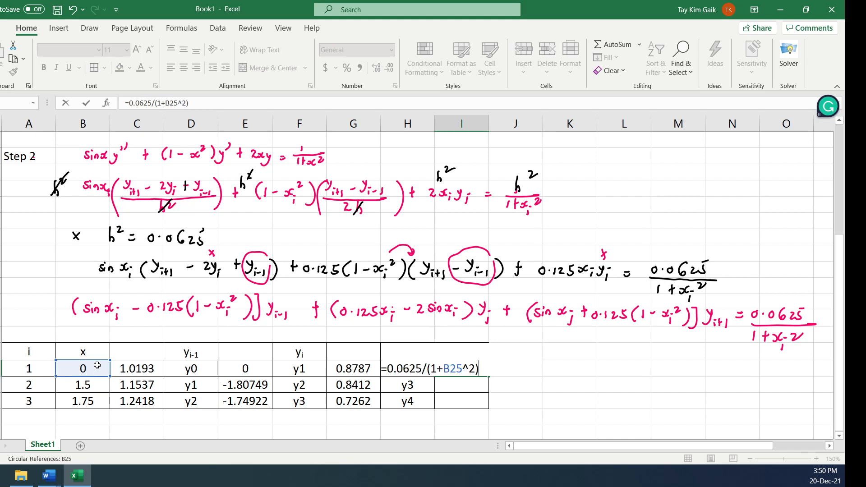
pyautogui.press('Return')
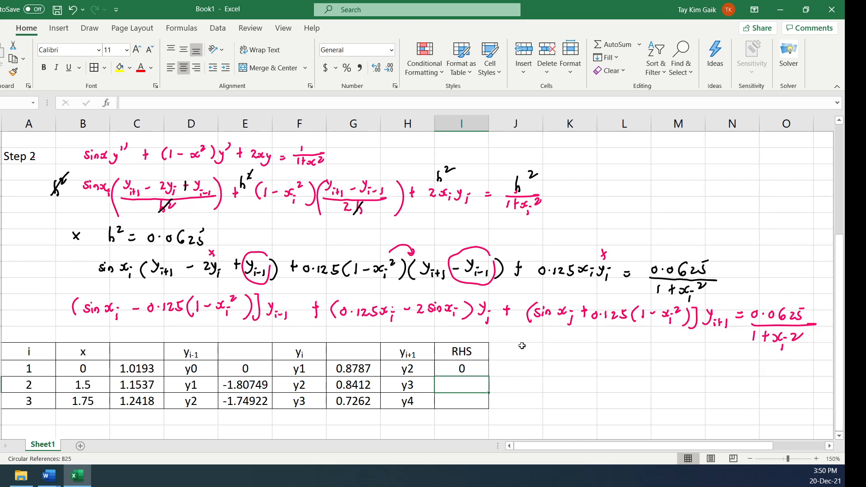
# Check the RHS formula in I25 and fill it down through the i = 3 row
pyautogui.click(461, 368)
pyautogui.click(157, 102)
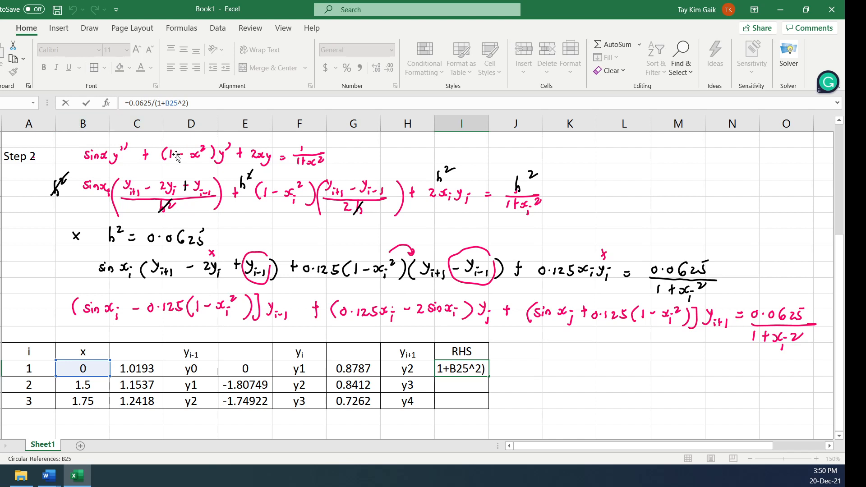
pyautogui.click(86, 105)
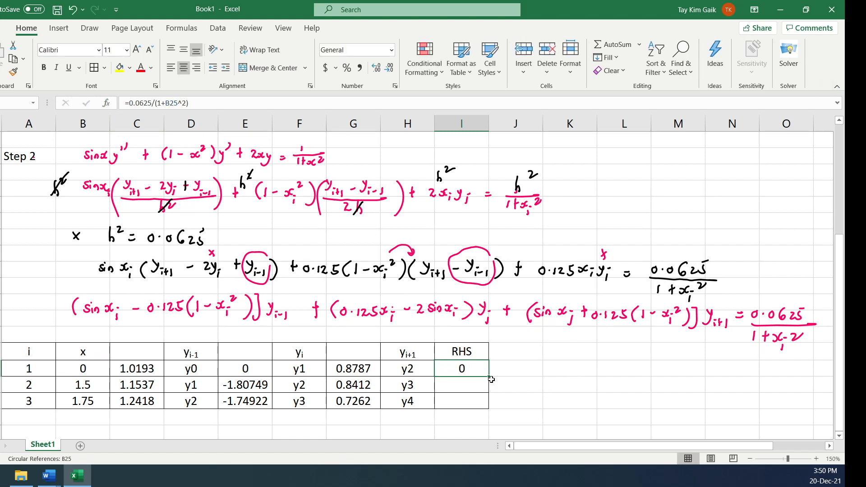
pyautogui.moveTo(488, 377); pyautogui.dragTo(489, 406)
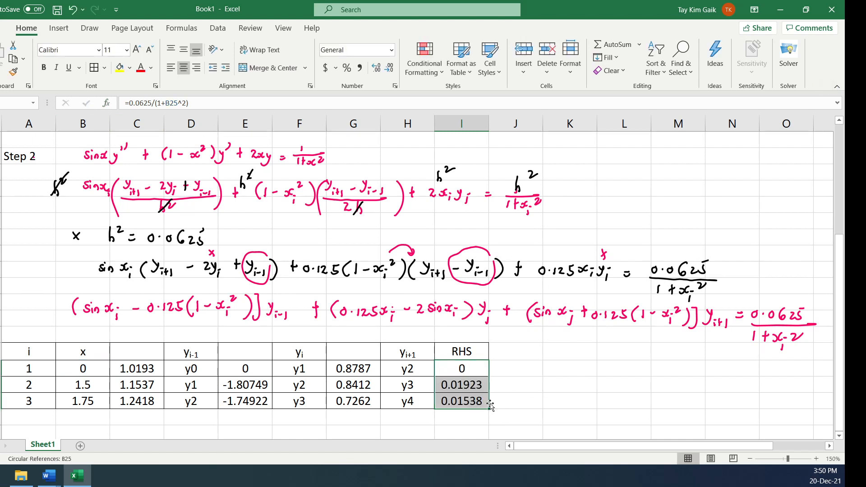
# Wrap the RHS formula in I25 in ROUND with 4 decimal places and refill it down through the i = 3 row
pyautogui.click(462, 368)
pyautogui.click(128, 104)
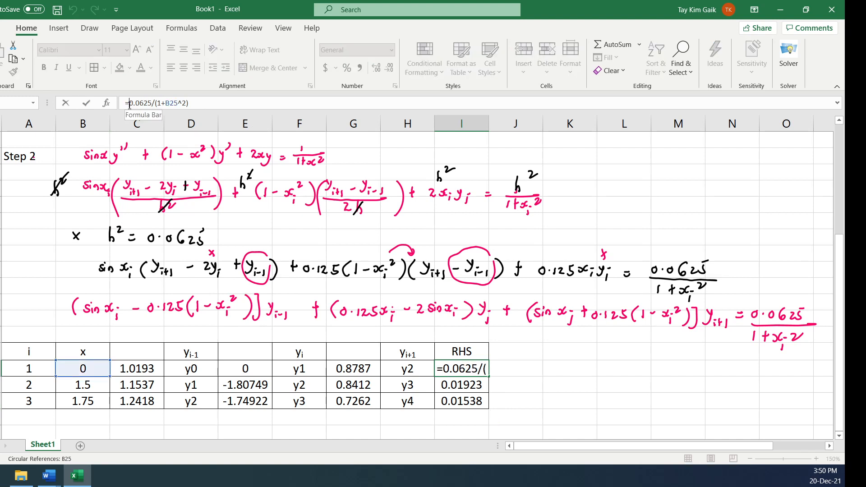
pyautogui.write('round(')
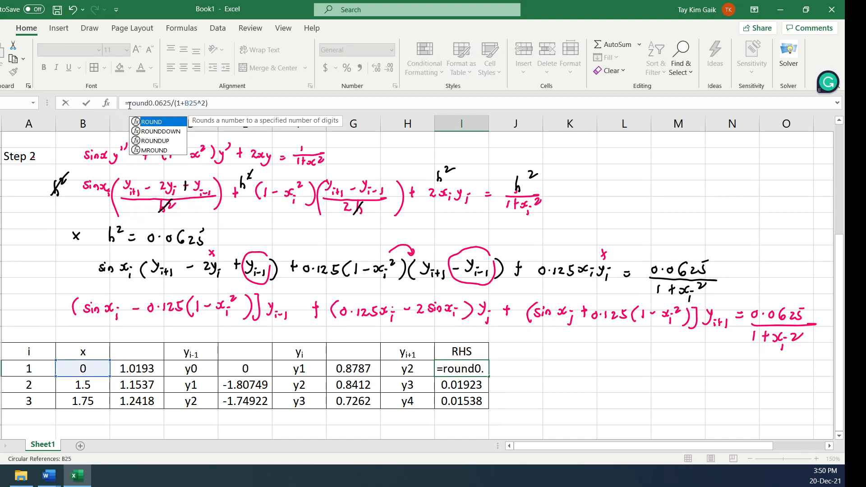
pyautogui.click(244, 102)
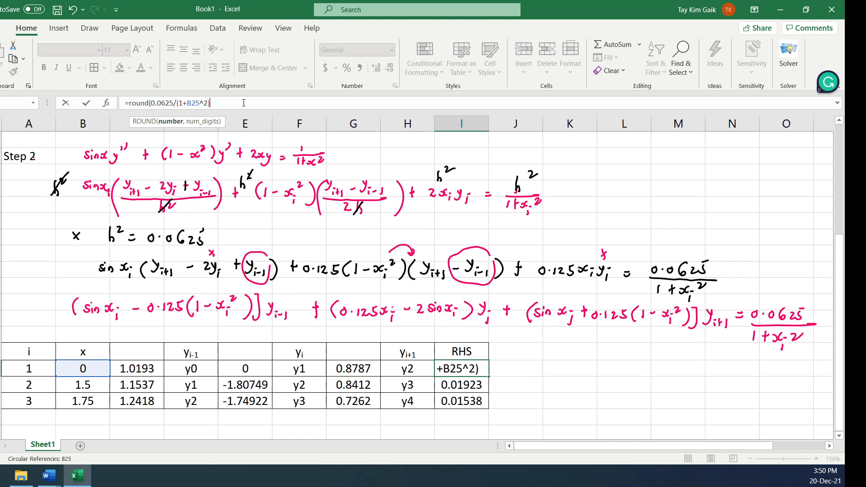
pyautogui.write(',4')
pyautogui.press('Return')
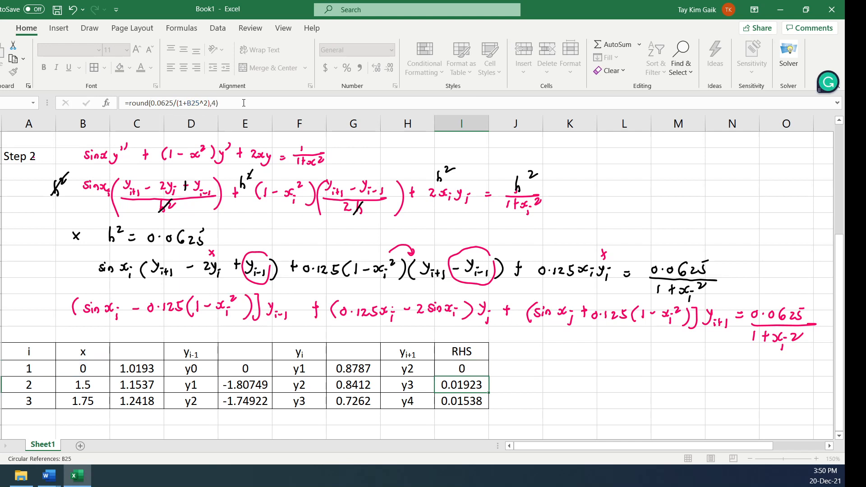
pyautogui.press('Up')
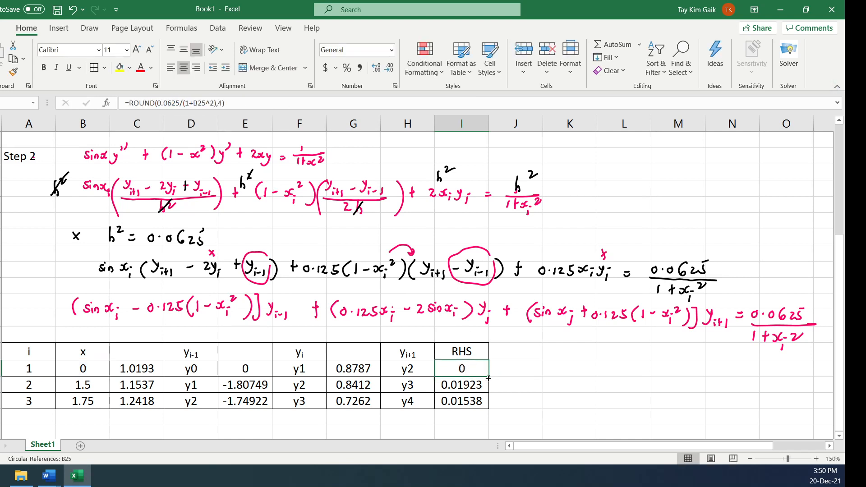
pyautogui.moveTo(488, 378); pyautogui.dragTo(484, 408)
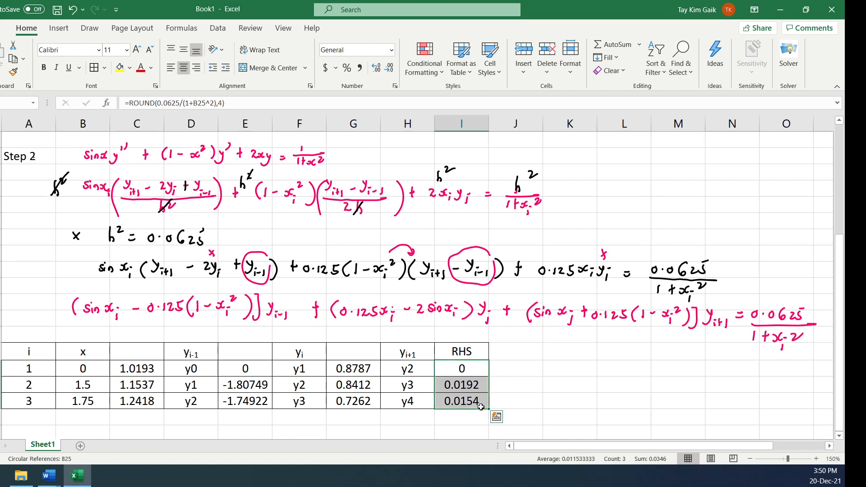
# Wrap the yi coefficient formula in E25 in ROUND with 4 decimal places and refill it down through the i = 3 row
pyautogui.click(239, 366)
pyautogui.click(130, 105)
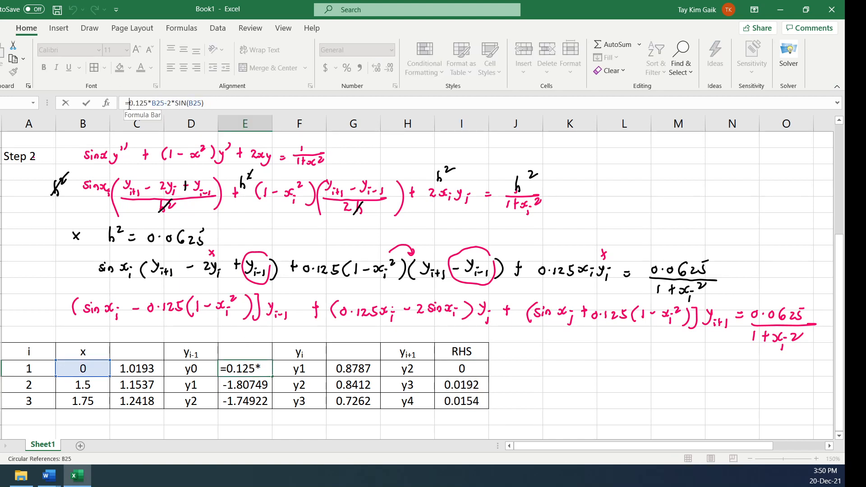
pyautogui.write('round(')
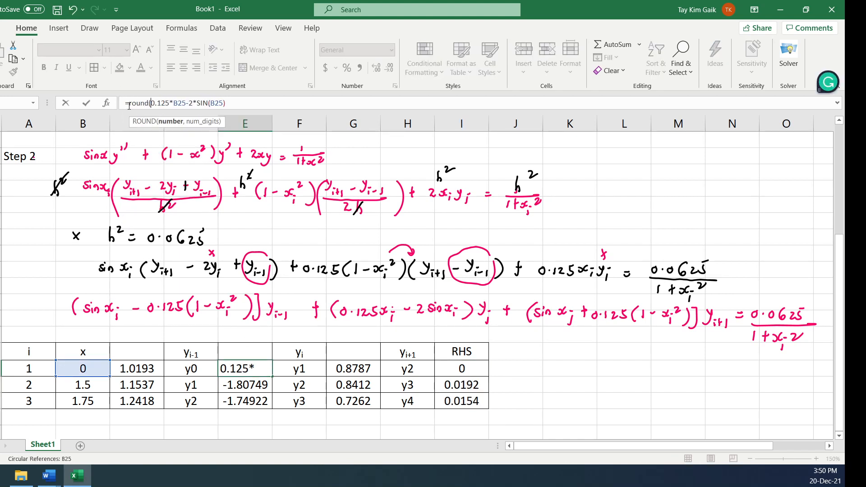
pyautogui.click(233, 102)
pyautogui.write(',4)')
pyautogui.press('Return')
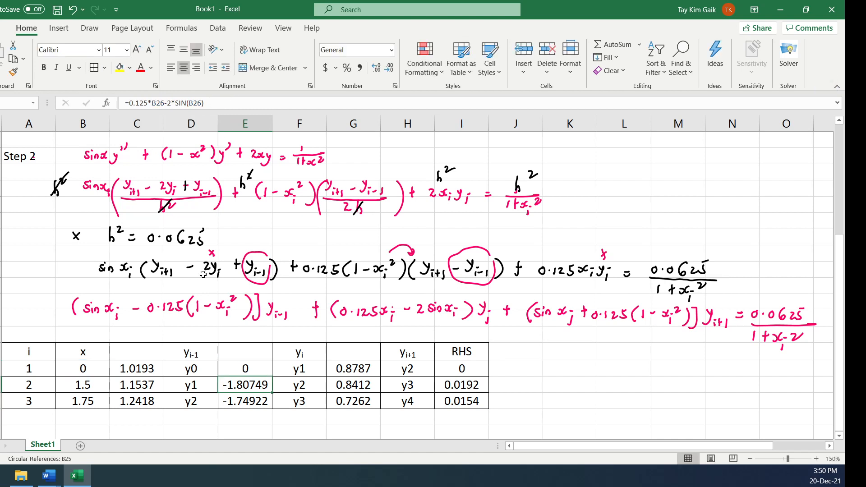
pyautogui.click(246, 366)
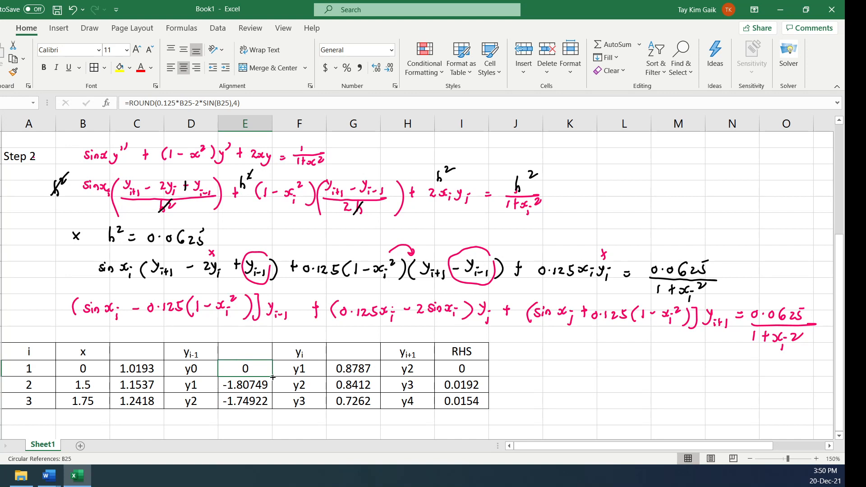
pyautogui.moveTo(273, 377); pyautogui.dragTo(273, 409)
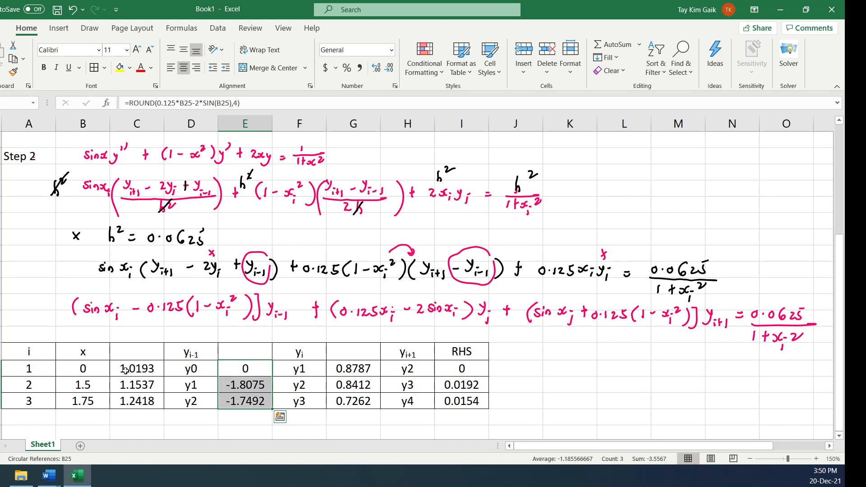
# Replace the circular formula in the x cell of the i = 1 row, B25, with 1.25
pyautogui.click(99, 367)
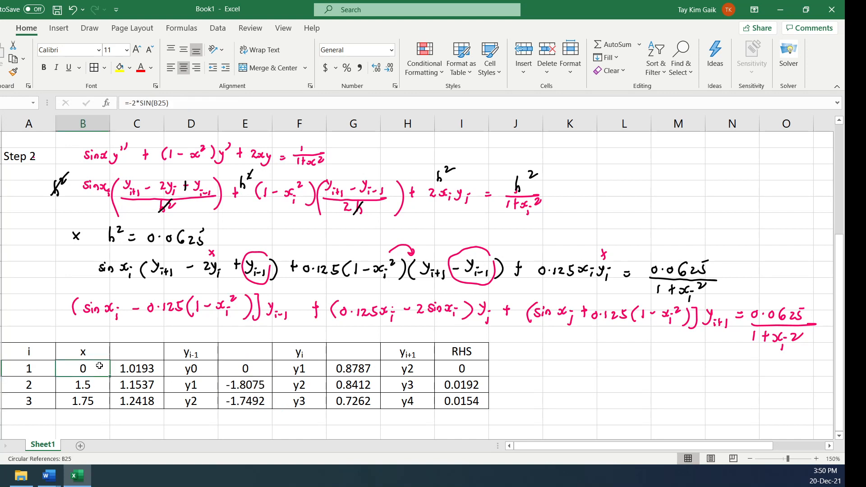
pyautogui.write('1.25')
pyautogui.click(671, 351)
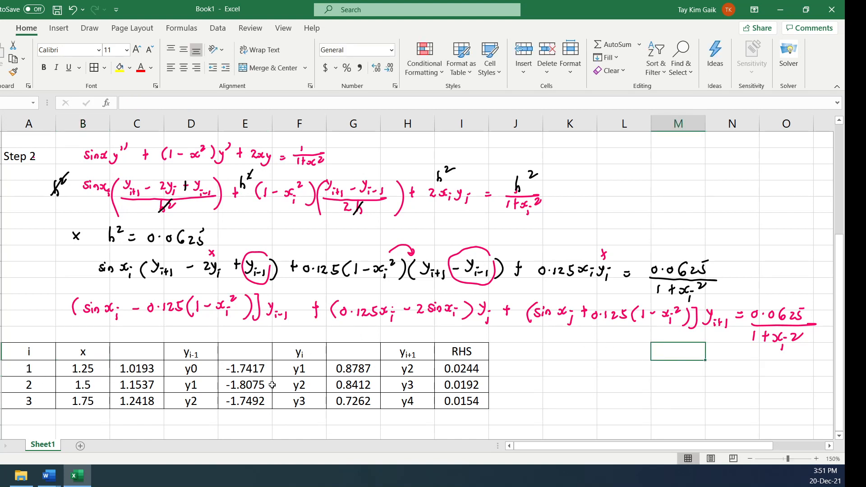
# Label the coefficient table "Step 3" in column A, directly above its header row
pyautogui.click(839, 436)
pyautogui.click(840, 436)
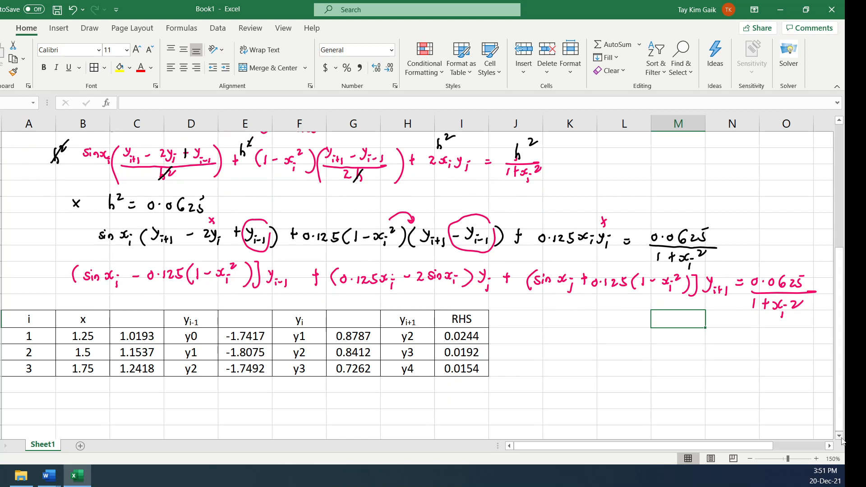
pyautogui.click(14, 303)
pyautogui.write('S')
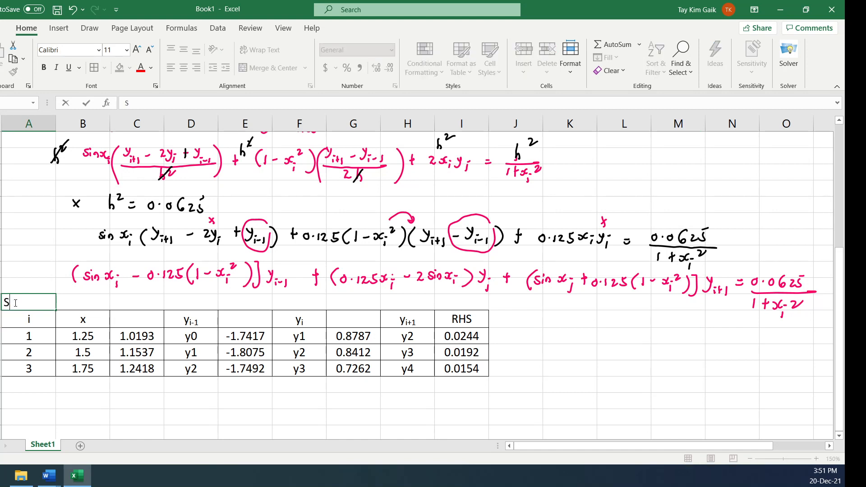
pyautogui.write('tep 3')
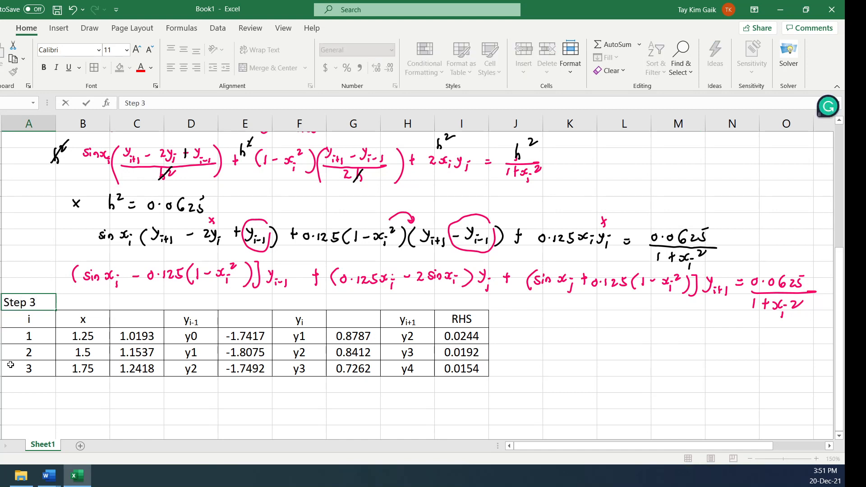
# Begin the heading "Step 4: insect BC: y0=" in column A, leaving one blank row below the Step 3 table
pyautogui.click(19, 402)
pyautogui.write('Ste')
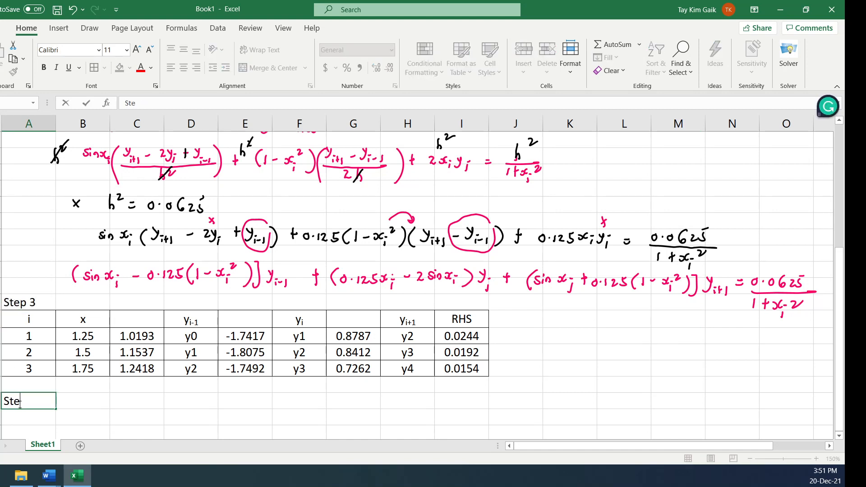
pyautogui.write('p 4: inserc')
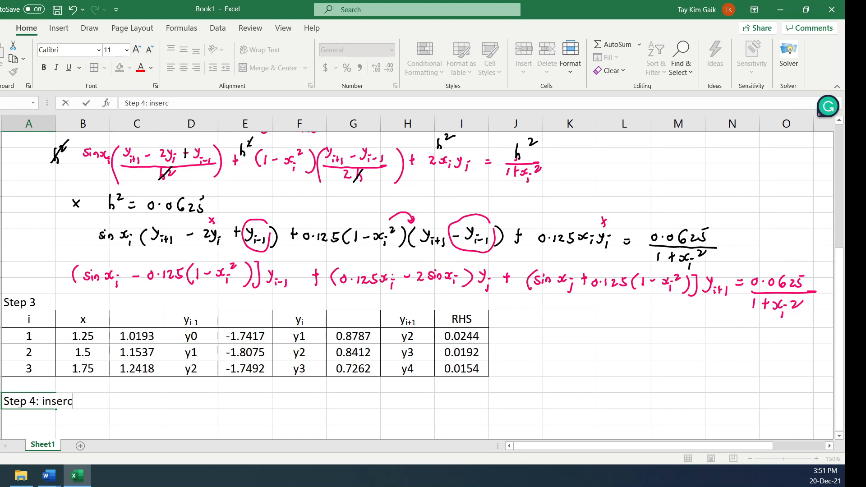
pyautogui.press('BackSpace')
pyautogui.press('BackSpace')
pyautogui.write('ct BC: y0=')
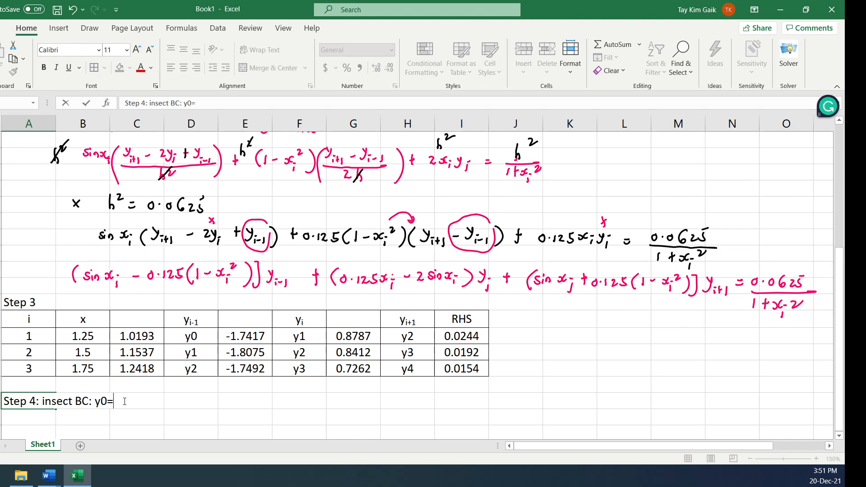
# Look up the boundary values in the Step 1 table and complete the Step 4 heading with "-1 and y4=2"
pyautogui.moveTo(838, 286); pyautogui.dragTo(825, 162)
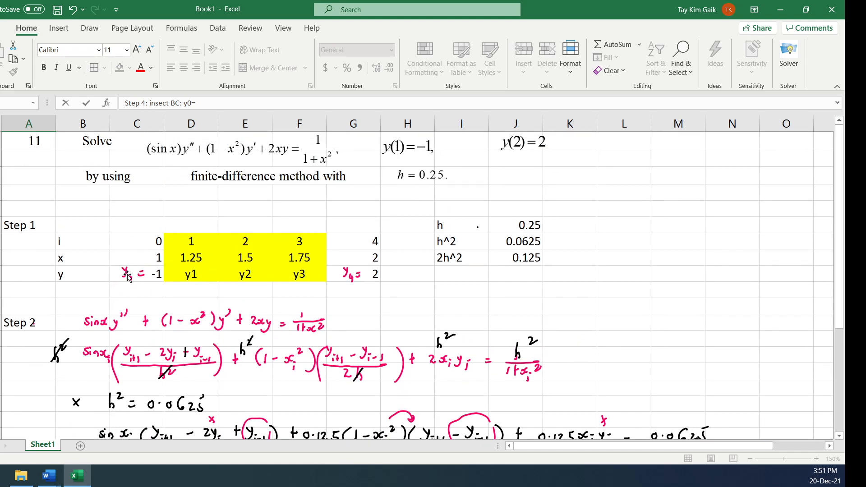
pyautogui.moveTo(837, 240); pyautogui.dragTo(836, 343)
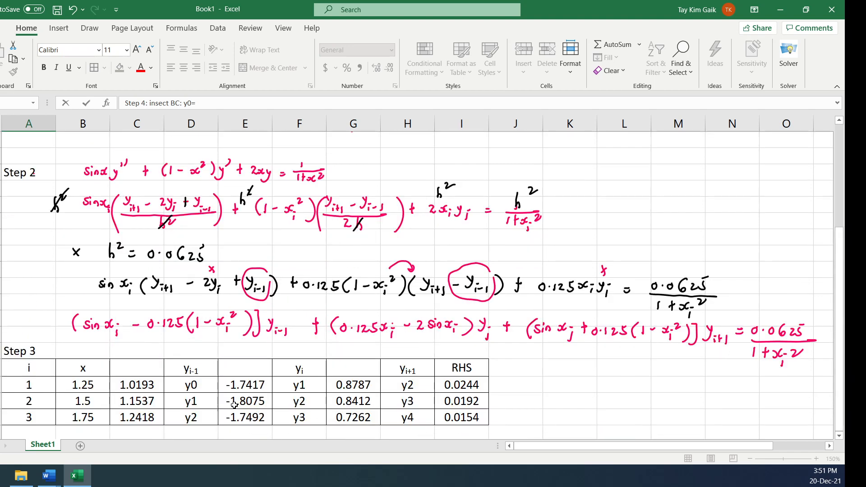
pyautogui.click(839, 435)
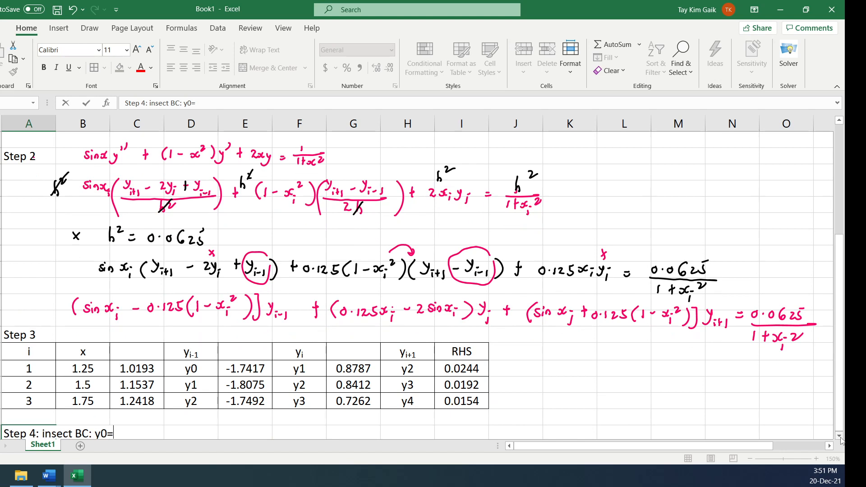
pyautogui.click(839, 436)
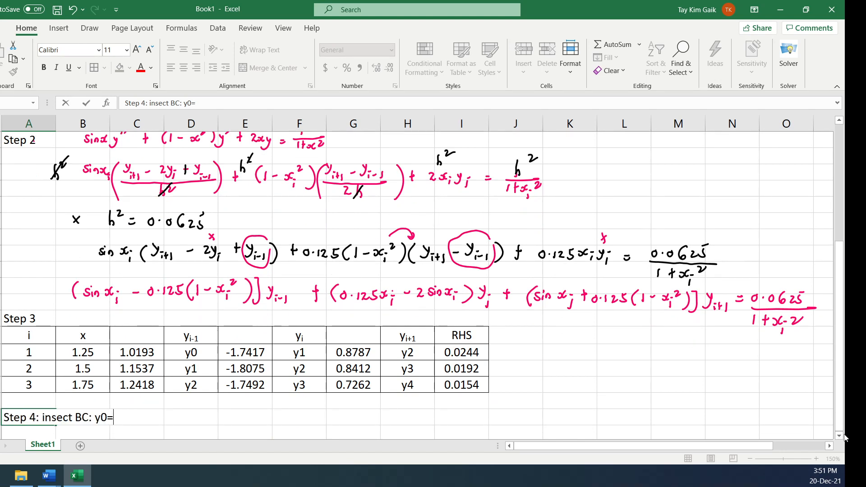
pyautogui.write('and y4=-')
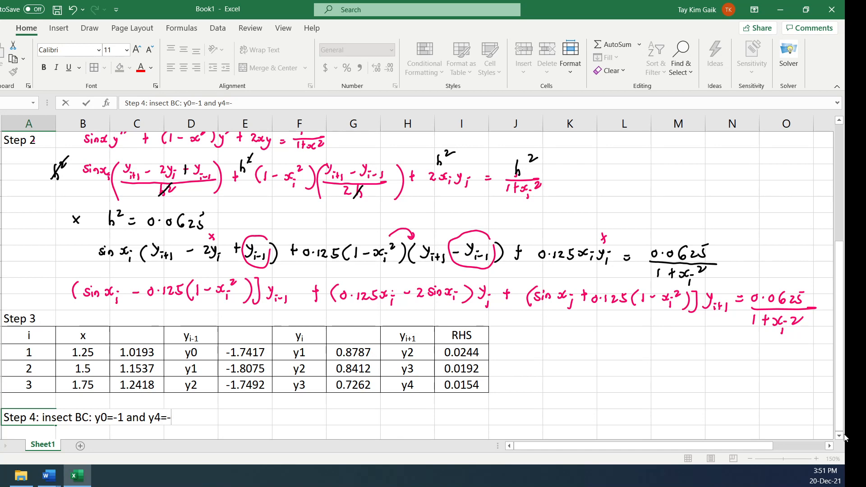
pyautogui.press('BackSpace')
pyautogui.moveTo(840, 278); pyautogui.dragTo(840, 149)
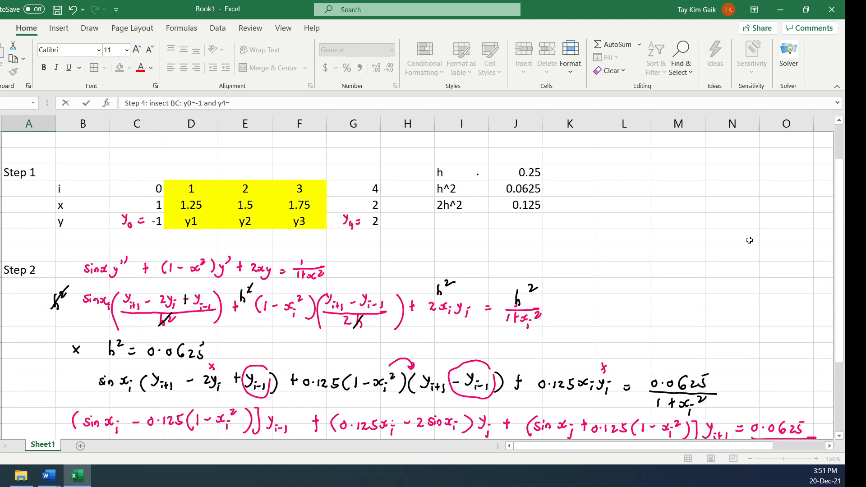
pyautogui.scroll(-2, 816, 406)
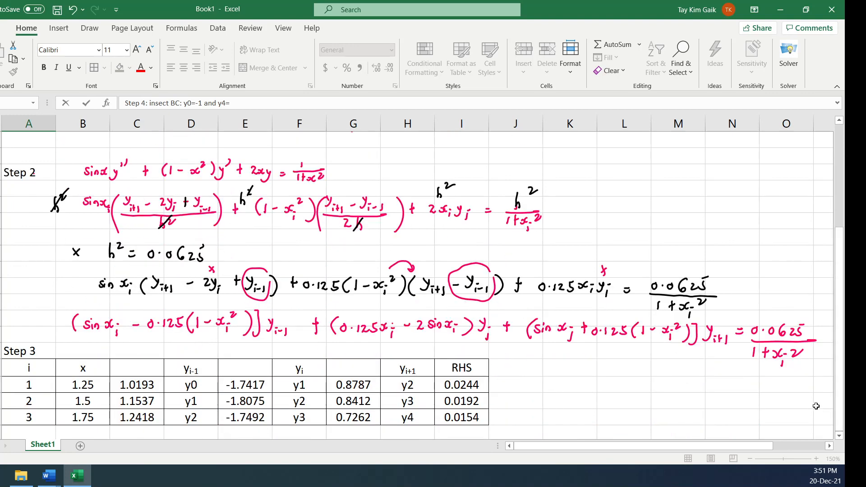
pyautogui.click(839, 436)
pyautogui.click(840, 436)
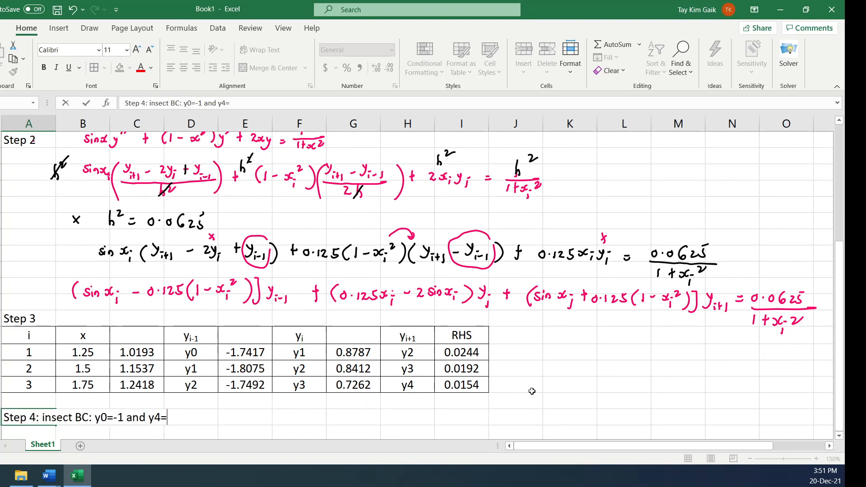
pyautogui.write('2')
# Copy the whole Step 3 table, headers included, and paste it as values only directly below the Step 4 heading
pyautogui.click(840, 436)
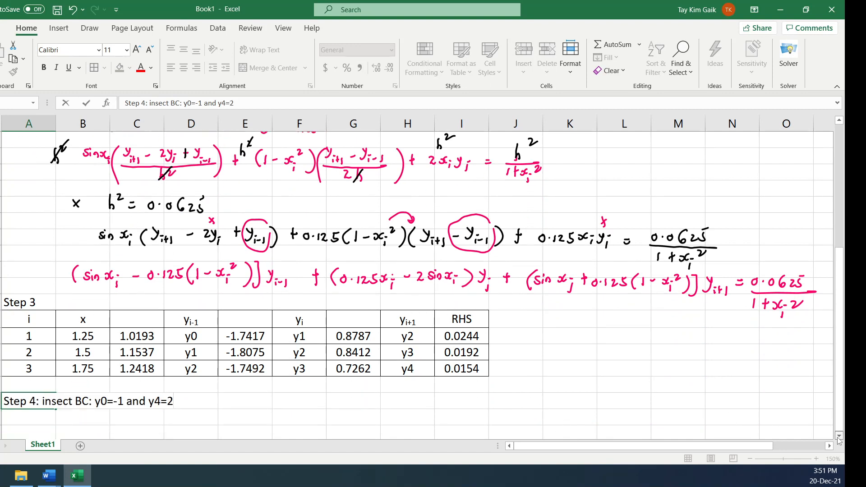
pyautogui.click(840, 436)
pyautogui.click(840, 436)
pyautogui.click(840, 436)
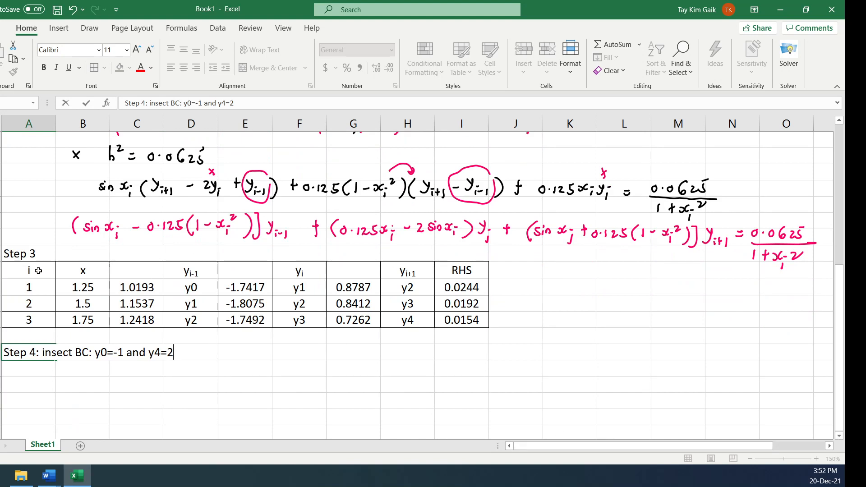
pyautogui.moveTo(39, 270); pyautogui.dragTo(474, 322)
pyautogui.hotkey('ctrl', 'c')
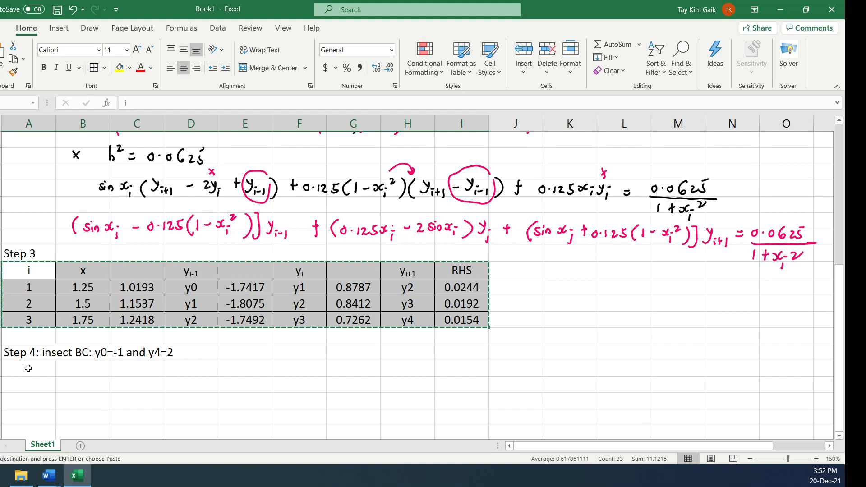
pyautogui.click(28, 368)
pyautogui.click(5, 78)
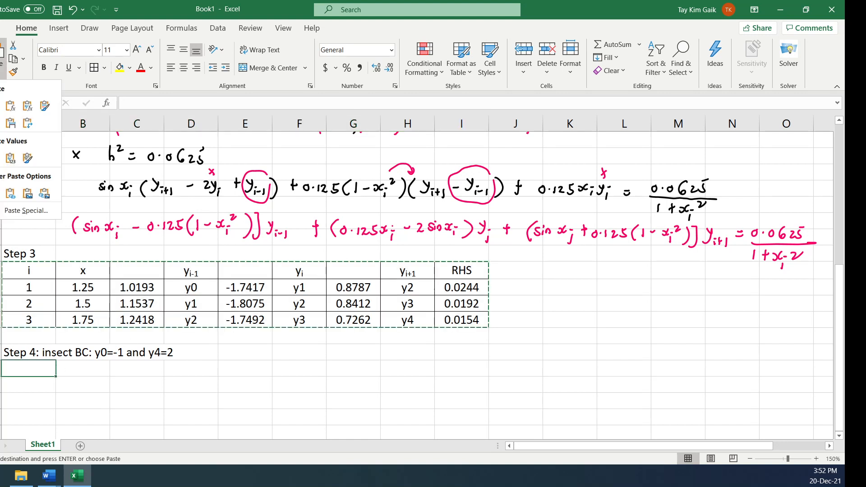
pyautogui.click(10, 158)
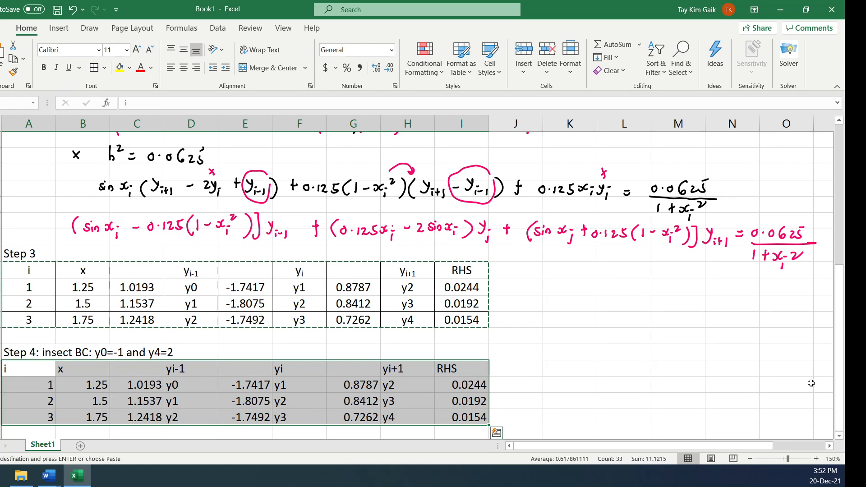
# Replace y0 in the i = 1 row of the Step 4 table with the boundary value (-1)
pyautogui.click(839, 436)
pyautogui.click(840, 436)
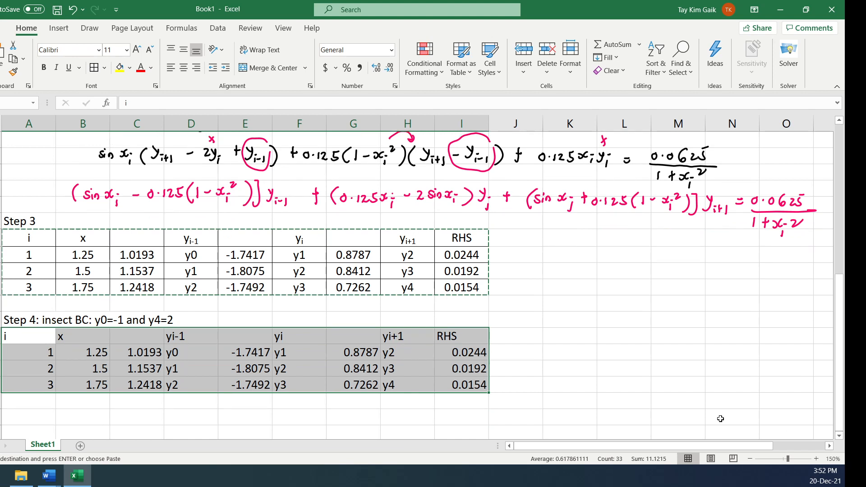
pyautogui.click(669, 408)
pyautogui.click(187, 353)
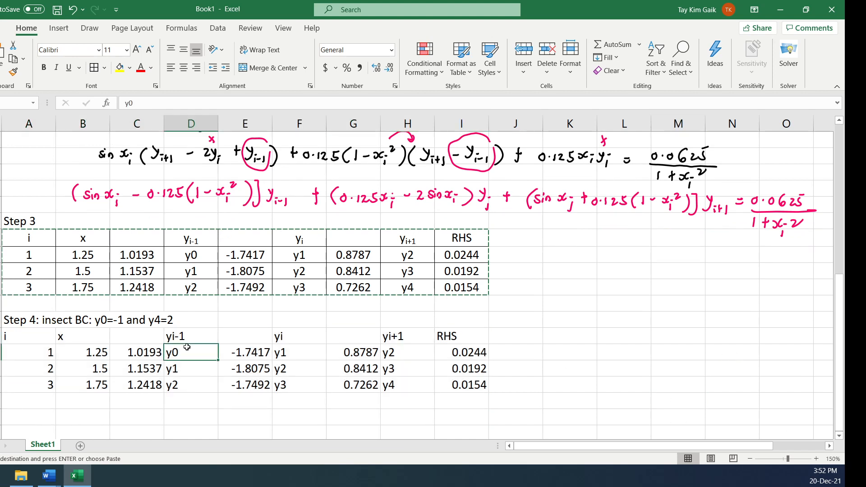
pyautogui.press('Delete')
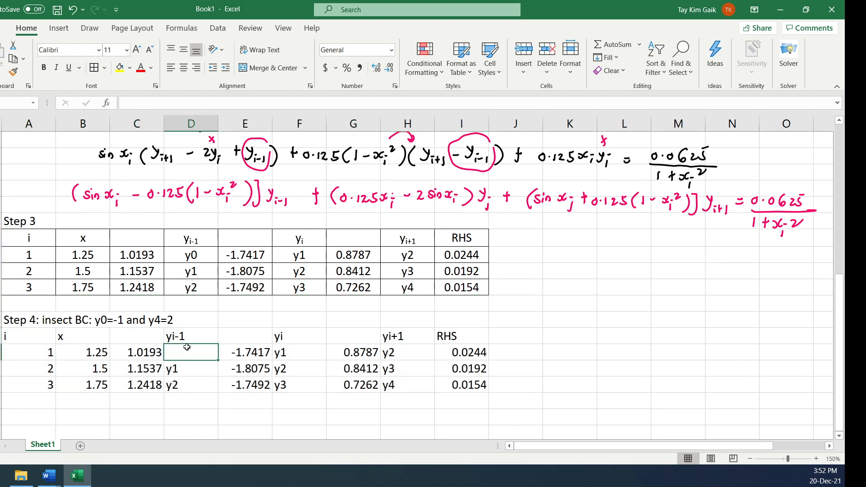
pyautogui.write('(')
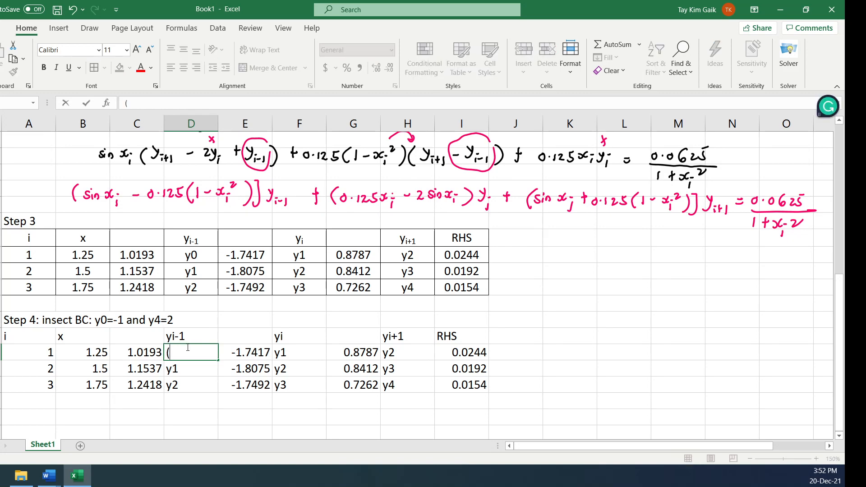
pyautogui.write('-1)')
pyautogui.press('Tab')
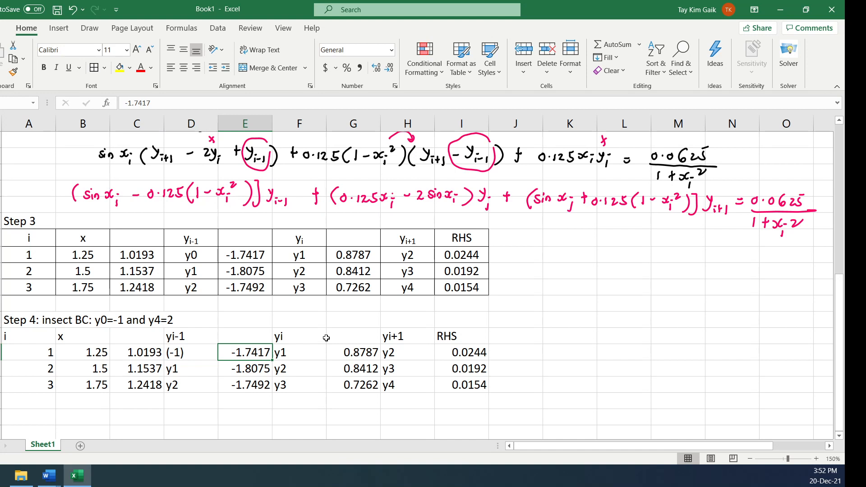
# Try to replace y4 in the i = 3 row of the Step 4 table with the boundary value (2)
pyautogui.click(384, 386)
pyautogui.write('(')
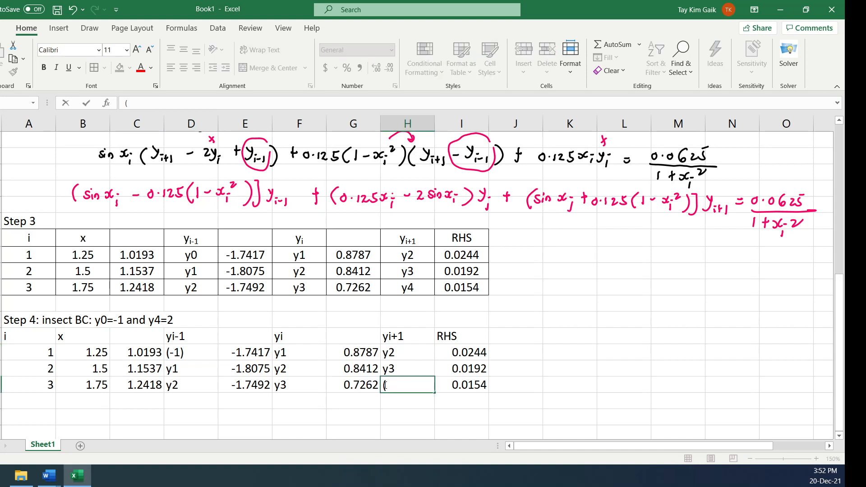
pyautogui.write('2)')
pyautogui.click(552, 384)
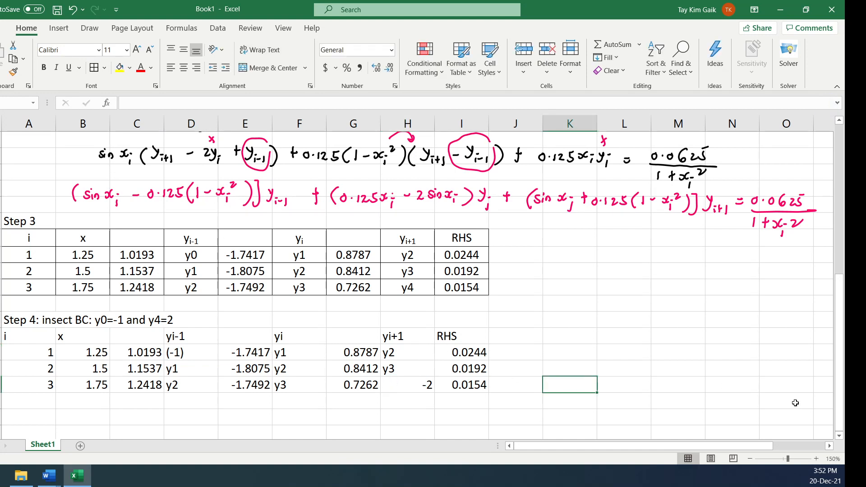
pyautogui.click(412, 392)
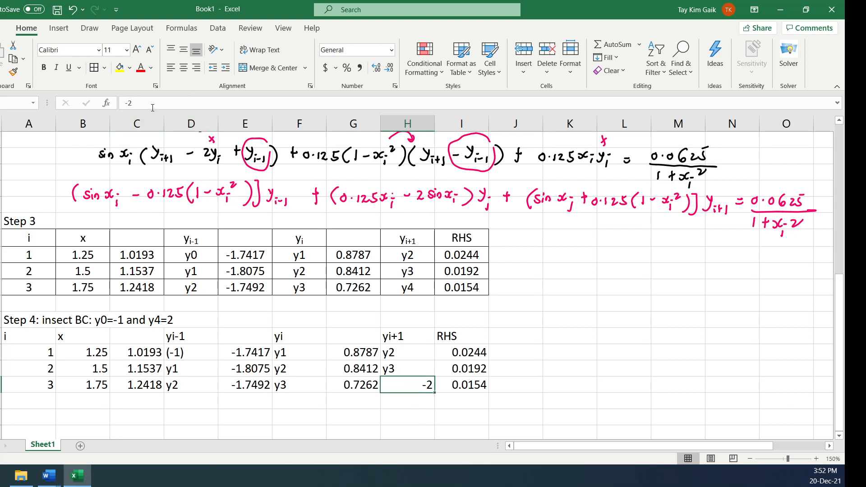
pyautogui.click(128, 104)
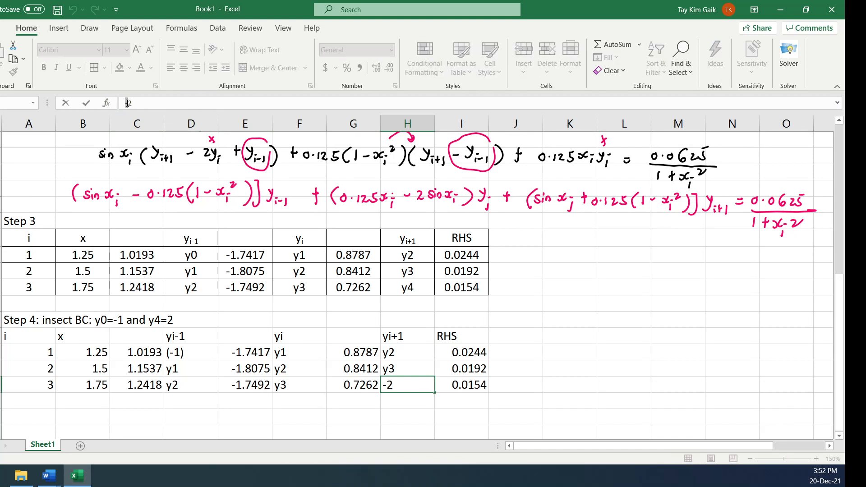
pyautogui.press('BackSpace')
pyautogui.write('(')
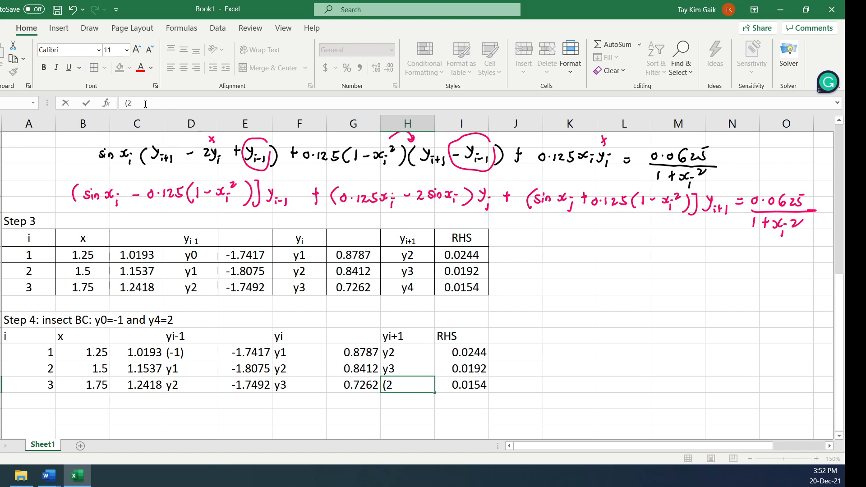
pyautogui.write(')')
pyautogui.press('Return')
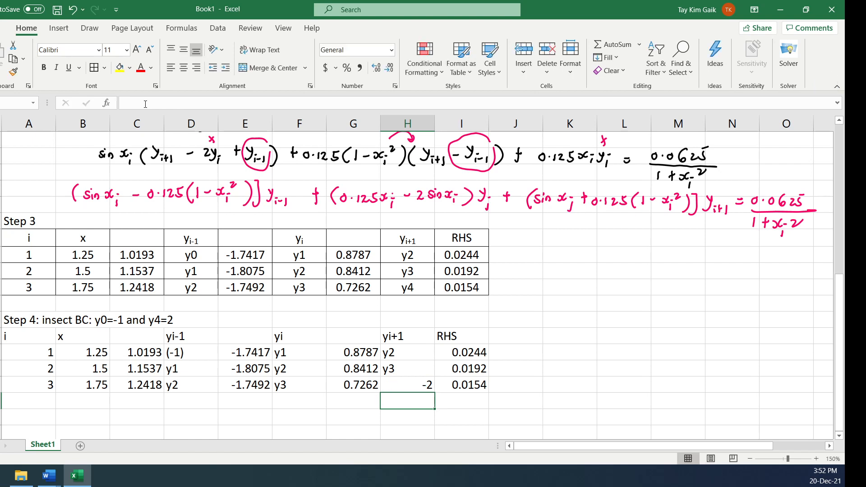
# Format the yi+1 cell in the i = 3 row of the Step 4 table as Text
pyautogui.click(422, 386)
pyautogui.click(571, 61)
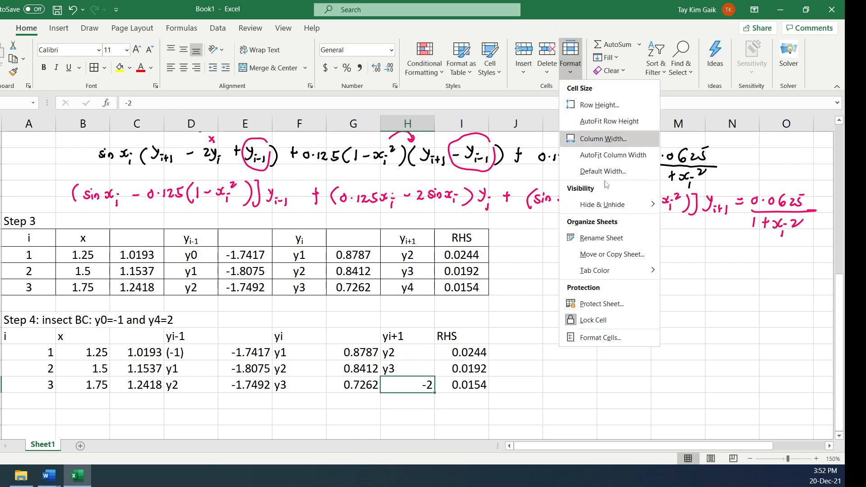
pyautogui.click(596, 338)
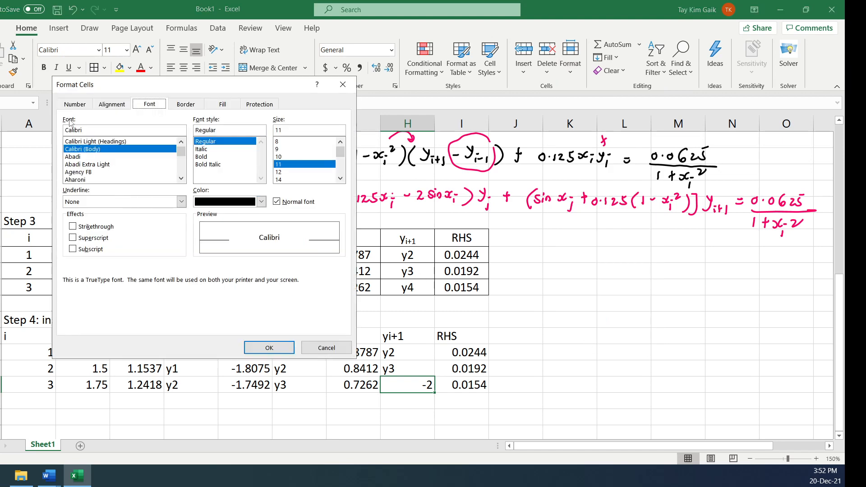
pyautogui.click(75, 104)
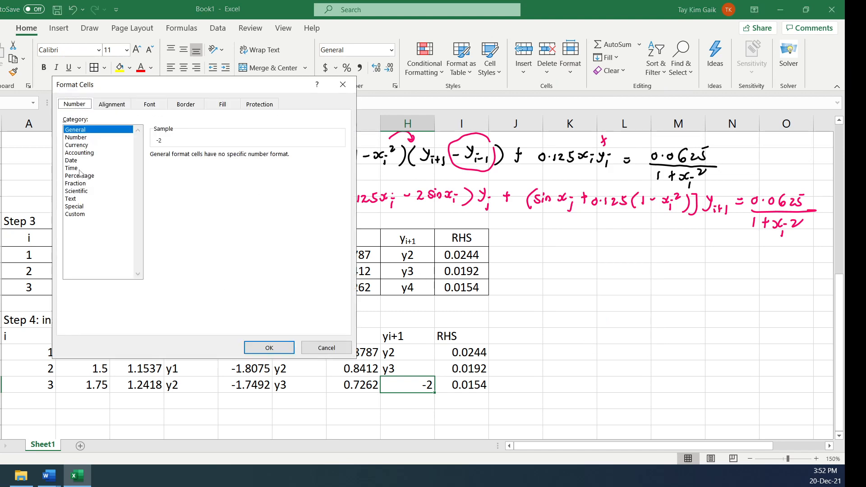
pyautogui.click(71, 199)
pyautogui.click(276, 348)
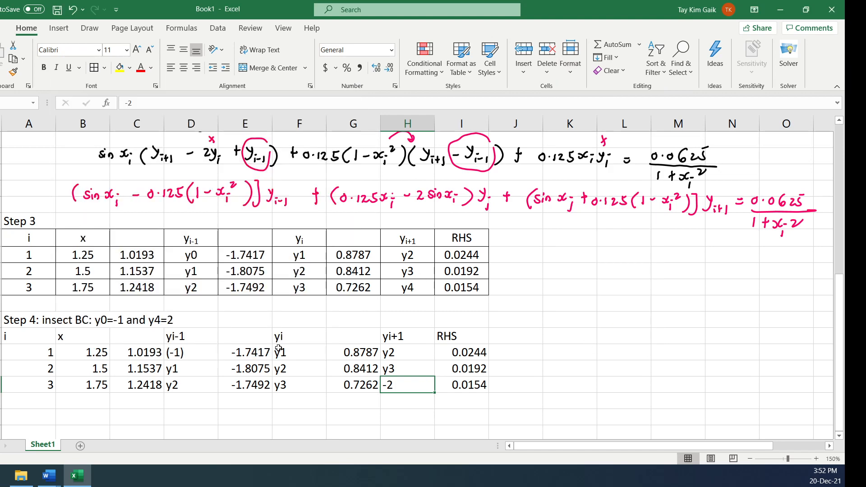
# Enter the boundary value (2) in the text-formatted yi+1 cell of the Step 4 table's i = 3 row
pyautogui.click(502, 383)
pyautogui.click(408, 387)
pyautogui.write('(2)')
pyautogui.press('Return')
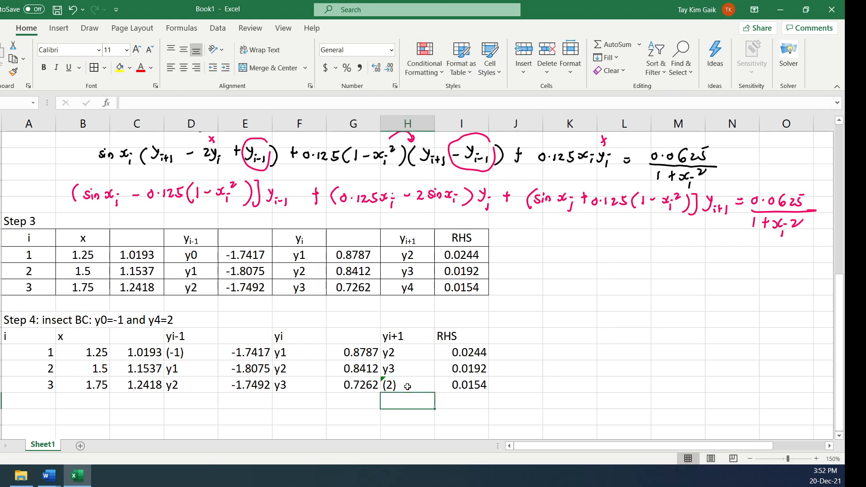
pyautogui.click(197, 359)
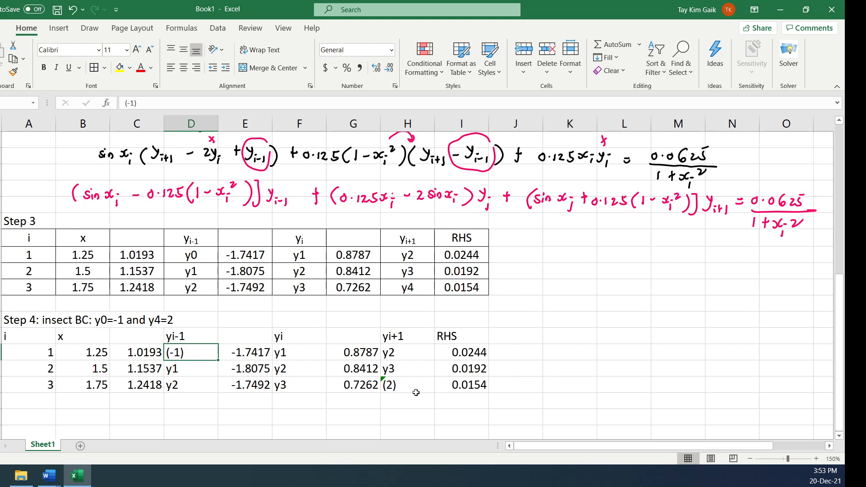
pyautogui.click(840, 436)
pyautogui.click(839, 437)
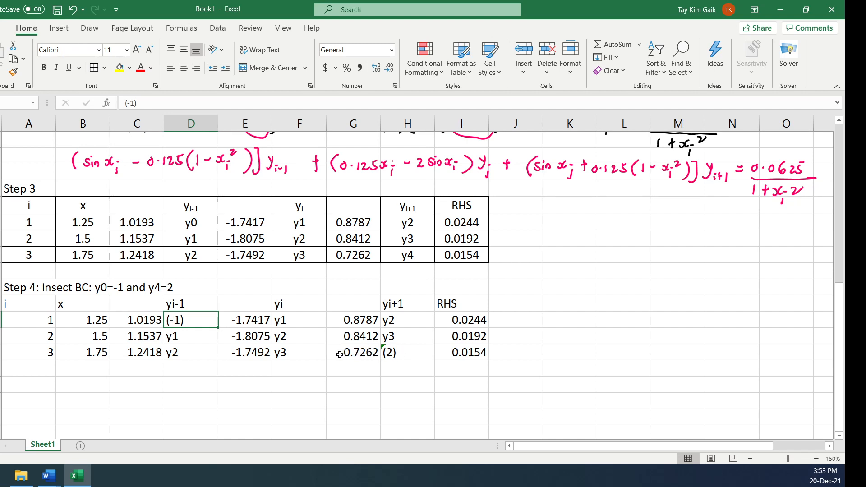
# Highlight in yellow the Step 4 boundary terms: 0.7262 (2) in the i = 3 row and 1.0193 (-1) in the i = 1 row
pyautogui.moveTo(340, 355); pyautogui.dragTo(395, 355)
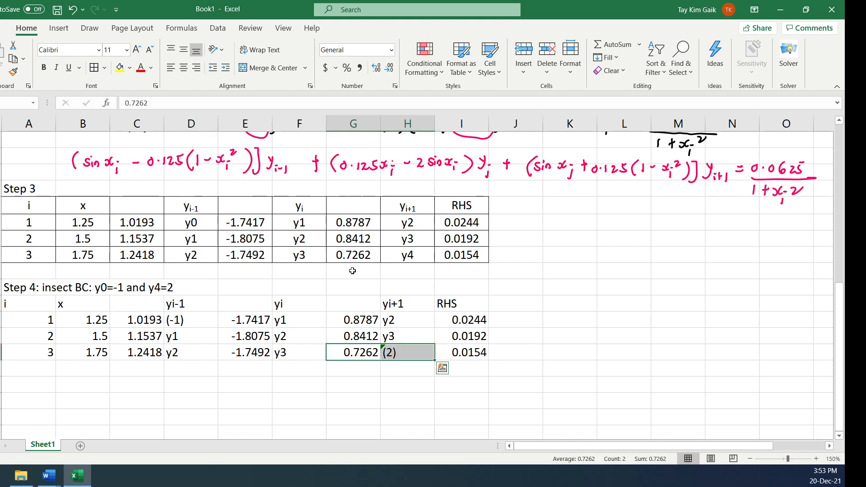
pyautogui.click(120, 70)
pyautogui.moveTo(129, 322); pyautogui.dragTo(181, 321)
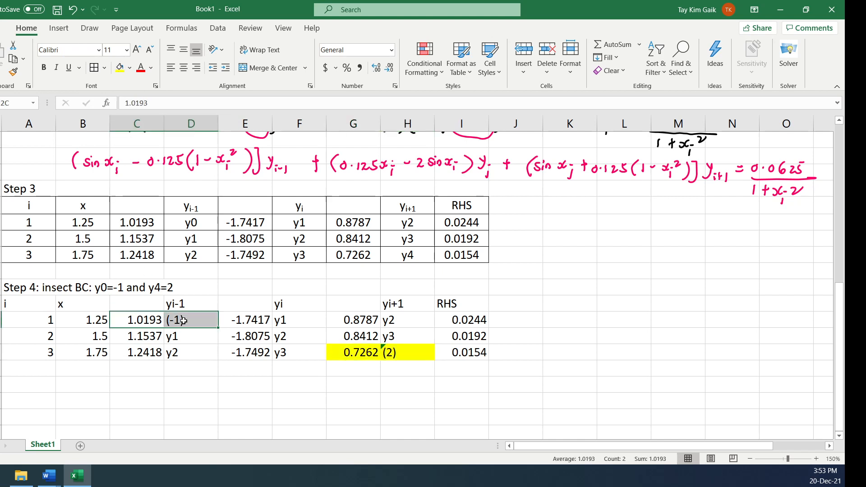
pyautogui.click(120, 68)
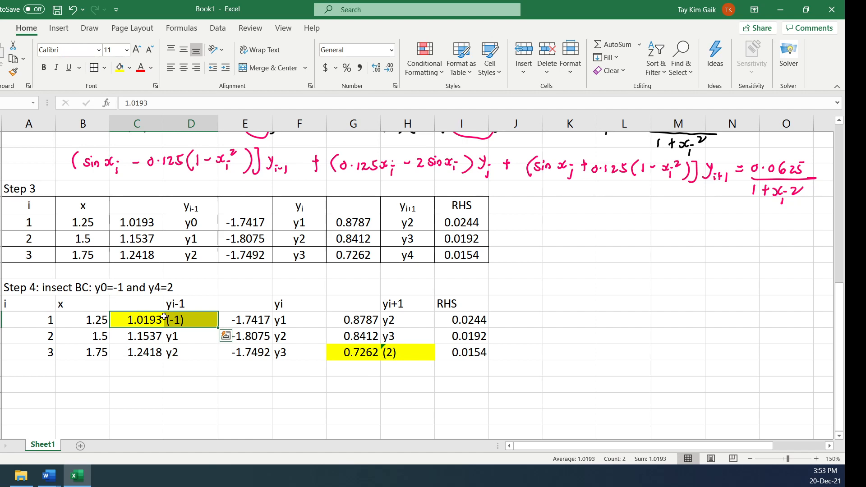
# Duplicate the whole Step 4 block, including its heading, below the original with one blank row between them
pyautogui.moveTo(9, 290); pyautogui.dragTo(447, 355)
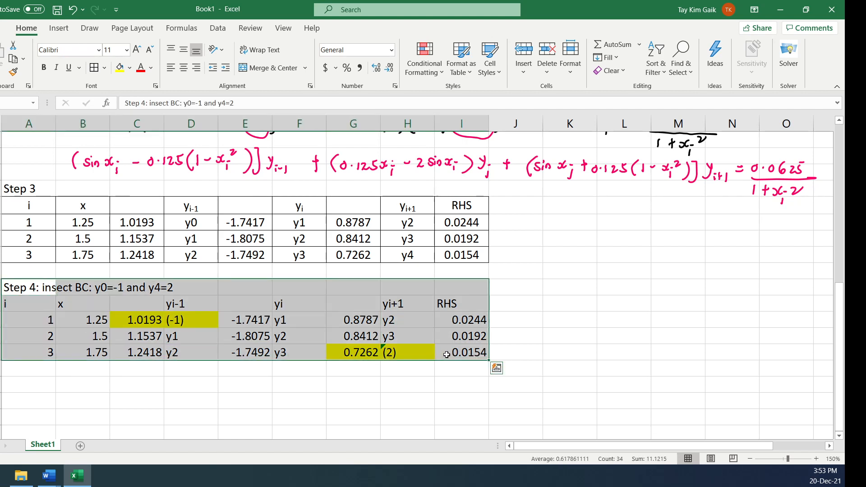
pyautogui.hotkey('ctrl', 'c')
pyautogui.click(7, 383)
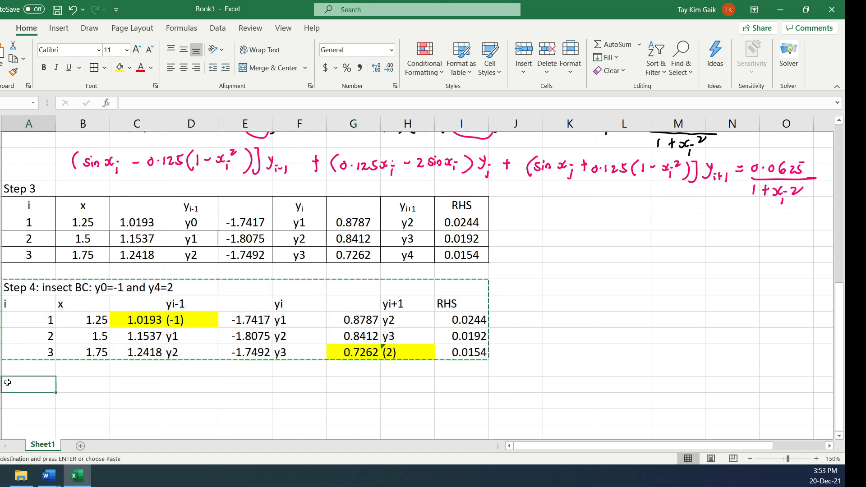
pyautogui.hotkey('ctrl', 'v')
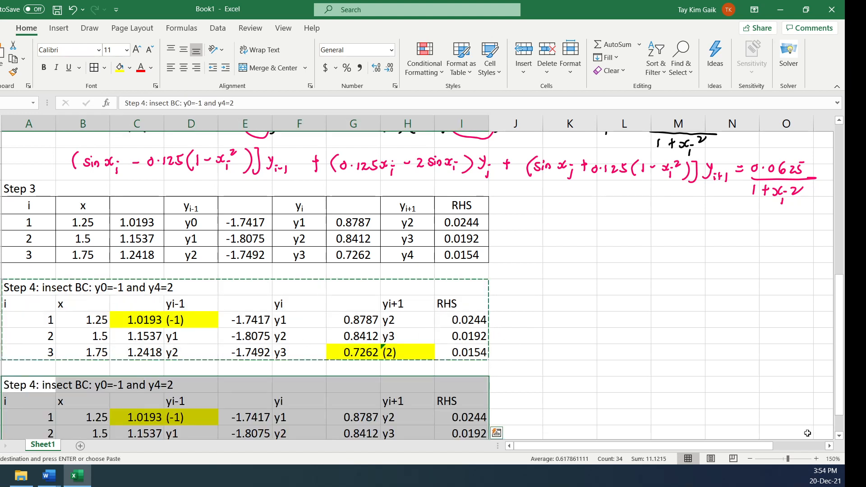
pyautogui.click(839, 437)
pyautogui.click(840, 437)
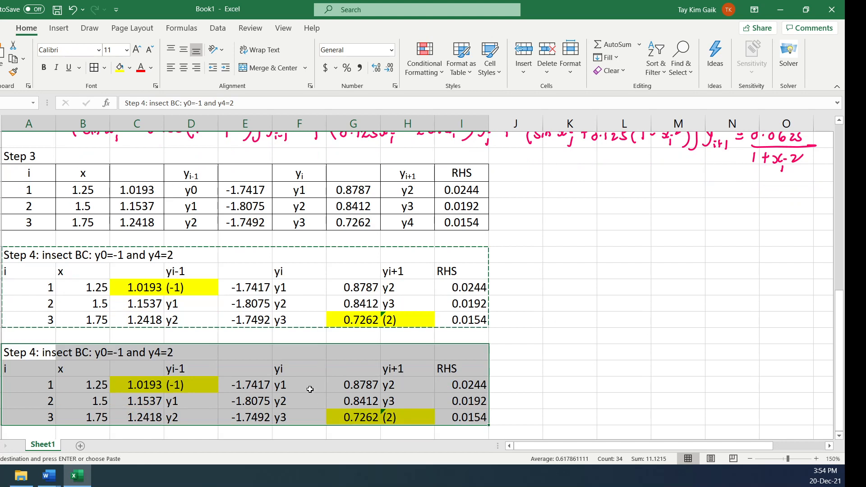
# Change the duplicated block's heading to "Step 5:" and remove the boundary condition text
pyautogui.click(20, 348)
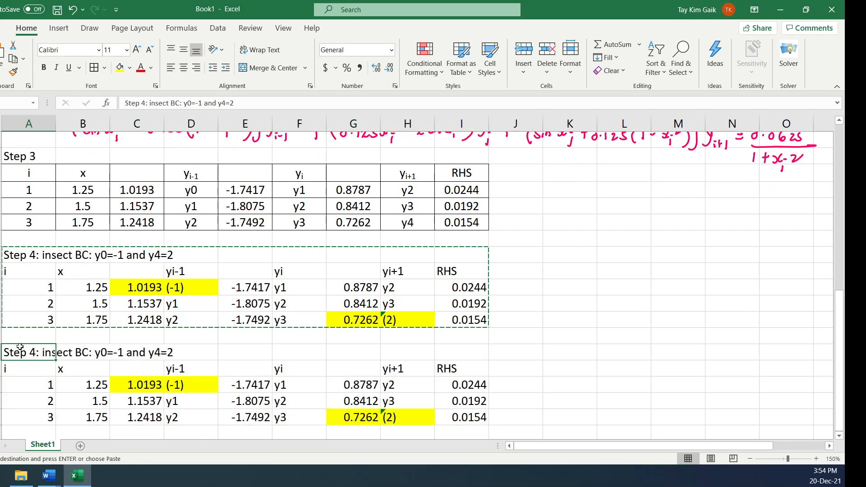
pyautogui.click(143, 103)
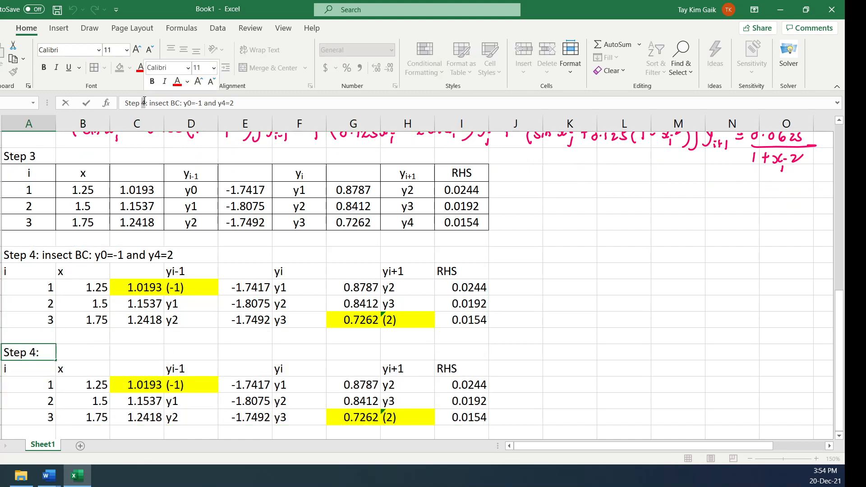
pyautogui.press('BackSpace')
pyautogui.write('5')
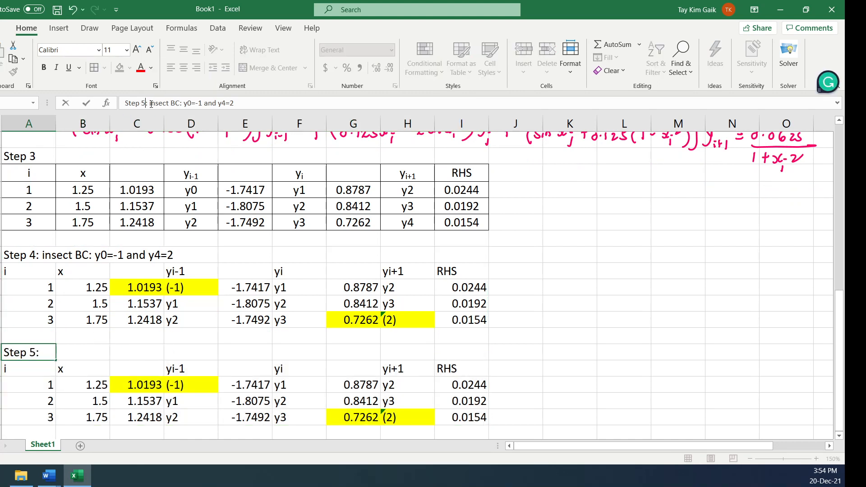
pyautogui.moveTo(149, 103); pyautogui.dragTo(246, 98)
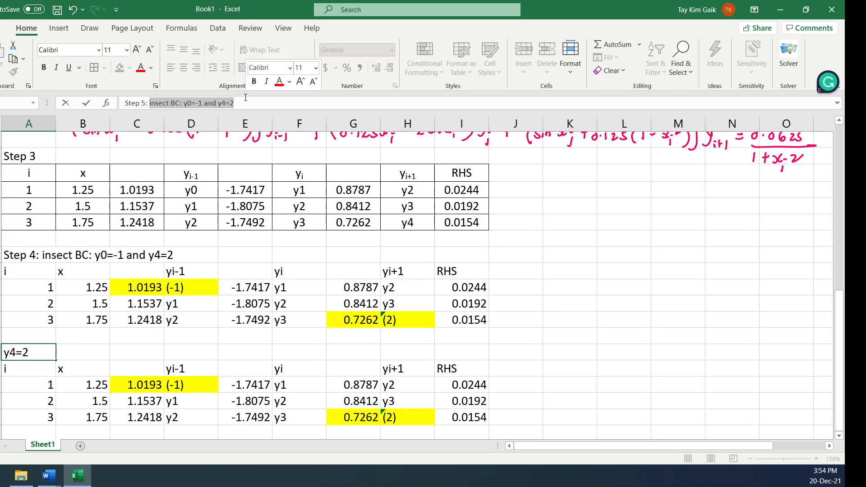
pyautogui.press('BackSpace')
pyautogui.click(577, 300)
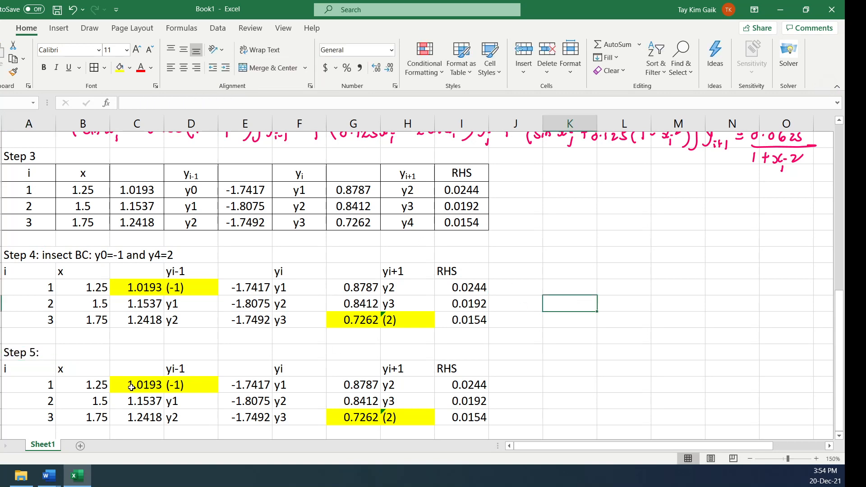
# Clear the highlighted term in Step 5's i = 1 row and set its RHS to 0.0244 plus Step 4's coefficient 1.0193
pyautogui.moveTo(129, 389); pyautogui.dragTo(175, 384)
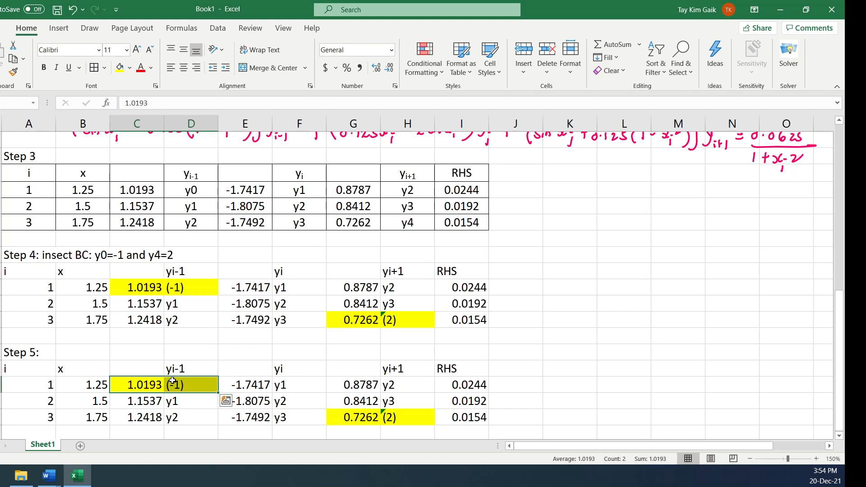
pyautogui.press('Delete')
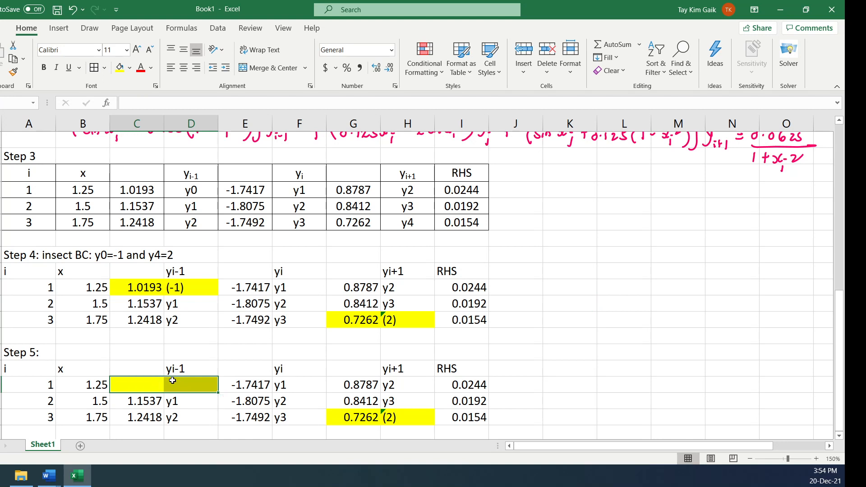
pyautogui.click(470, 392)
pyautogui.click(164, 102)
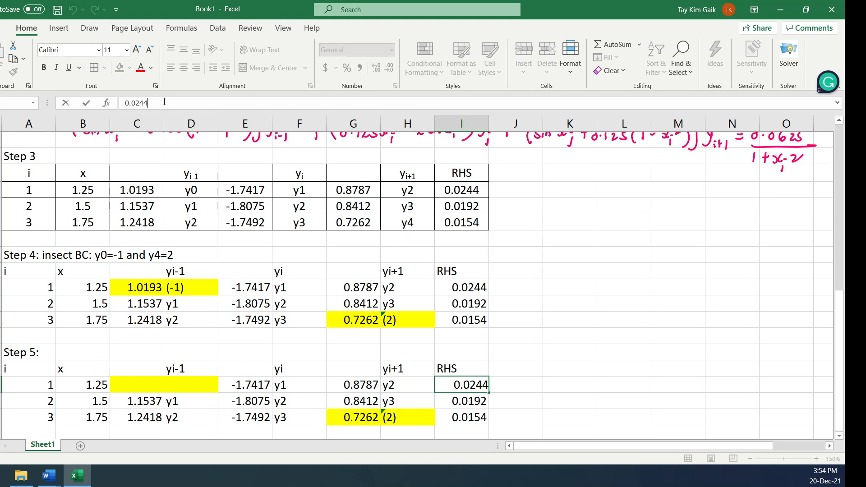
pyautogui.click(124, 103)
pyautogui.write('=')
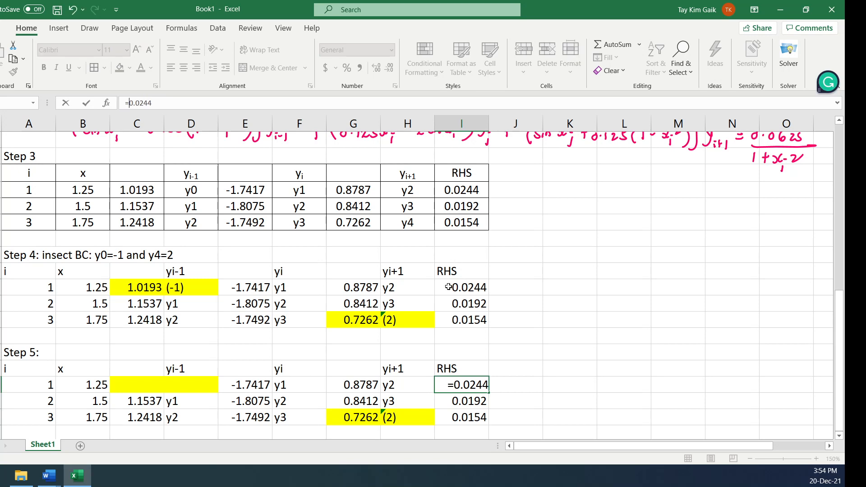
pyautogui.click(469, 385)
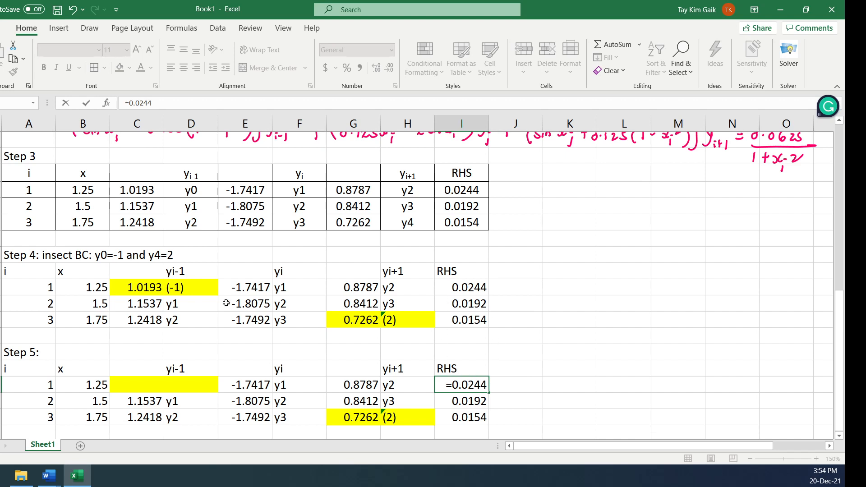
pyautogui.write('+')
pyautogui.click(129, 288)
pyautogui.press('Return')
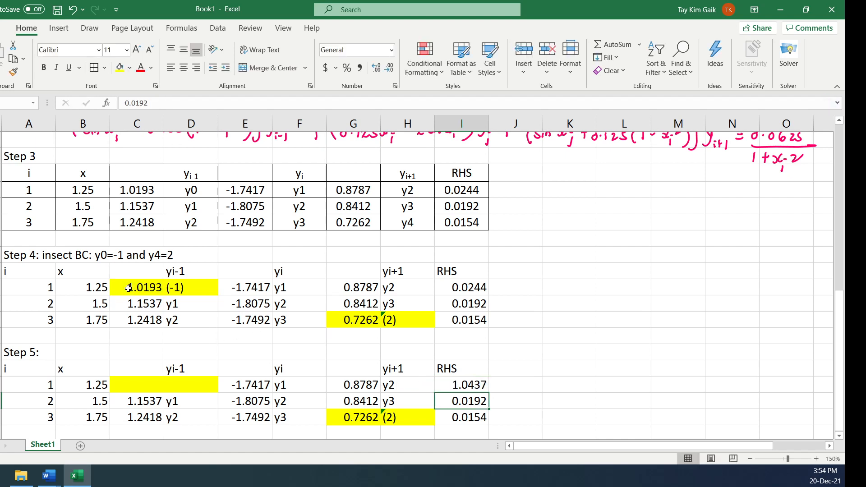
# Clear the highlighted 0.7262 (2) term from the i = 3 row of the Step 5 table
pyautogui.click(477, 420)
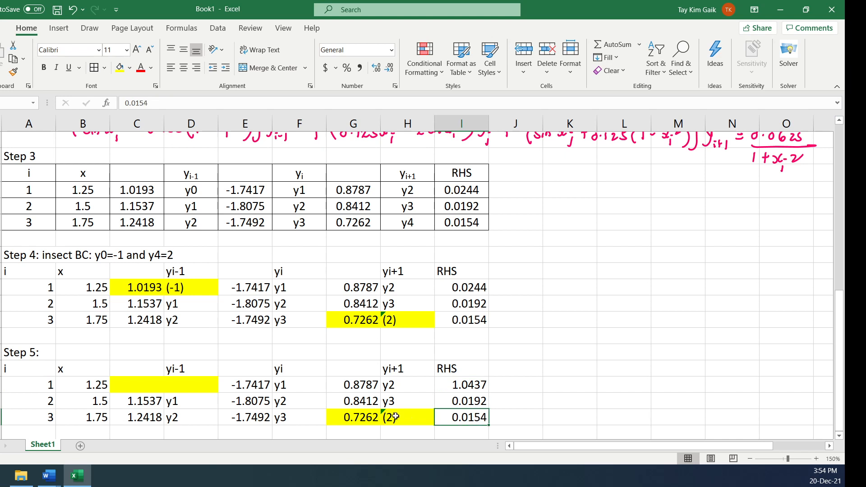
pyautogui.moveTo(341, 419); pyautogui.dragTo(384, 416)
pyautogui.press('Delete')
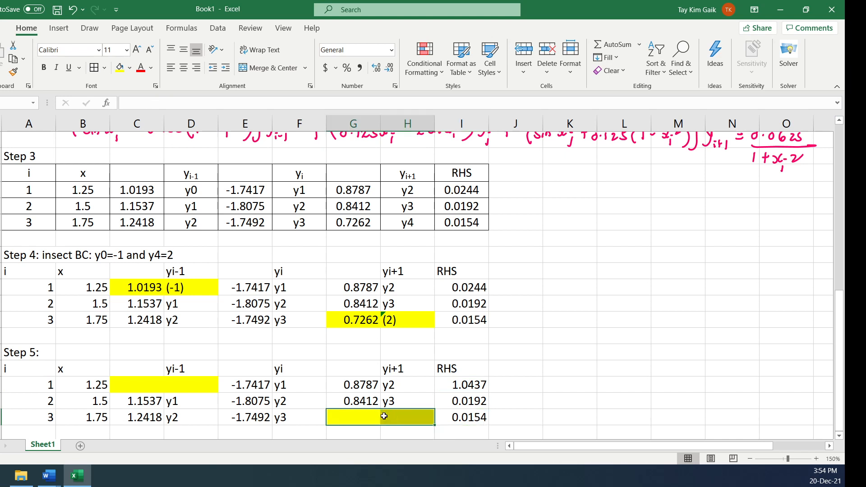
# Set the RHS of the Step 5 table's i = 3 row to the formula =0.0154-G33*2
pyautogui.click(467, 415)
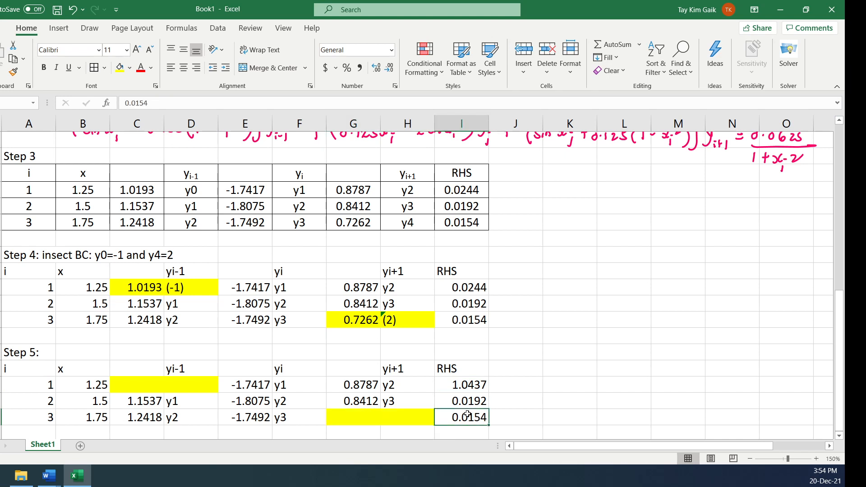
pyautogui.click(125, 105)
pyautogui.write('=')
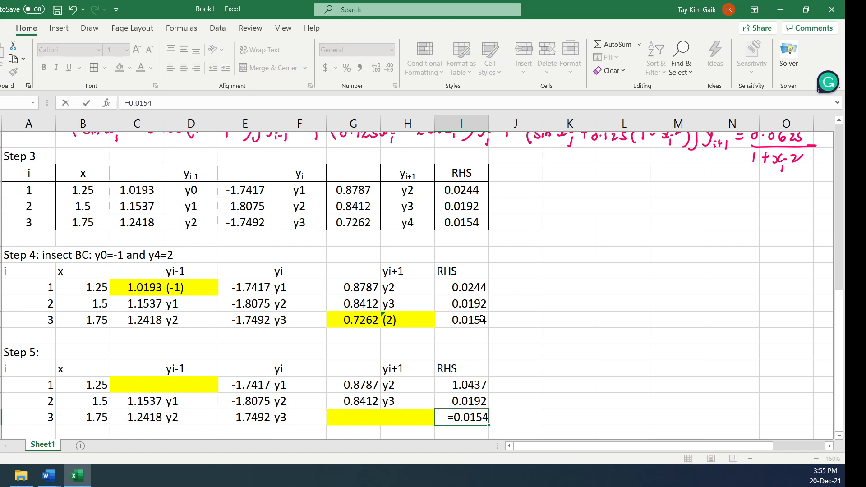
pyautogui.click(165, 101)
pyautogui.write('-')
pyautogui.click(350, 321)
pyautogui.write('*')
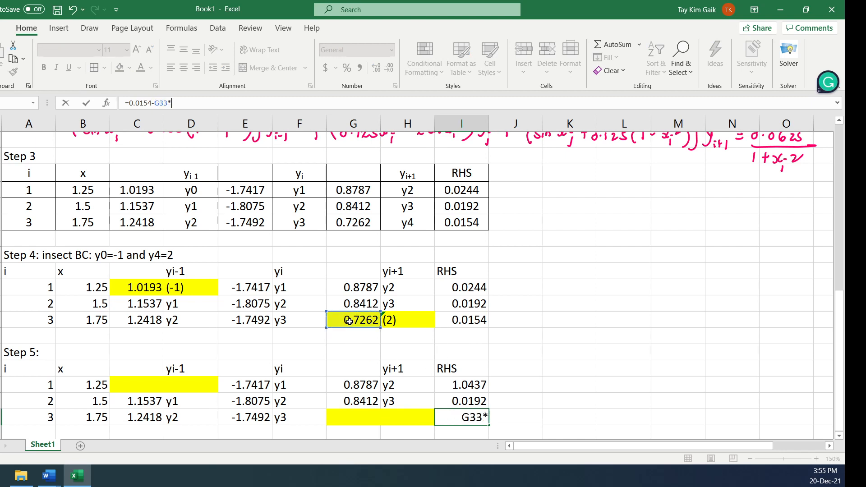
pyautogui.click(413, 316)
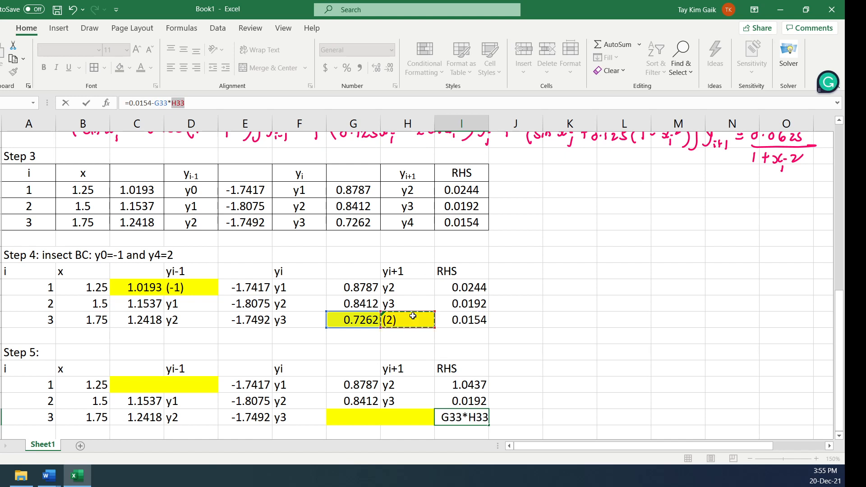
pyautogui.press('BackSpace')
pyautogui.press('BackSpace')
pyautogui.press('BackSpace')
pyautogui.press('BackSpace')
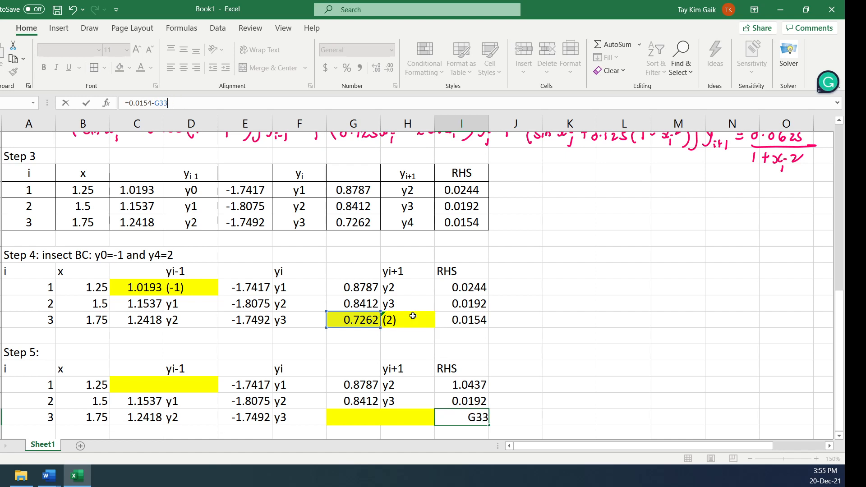
pyautogui.write('*2')
pyautogui.press('Return')
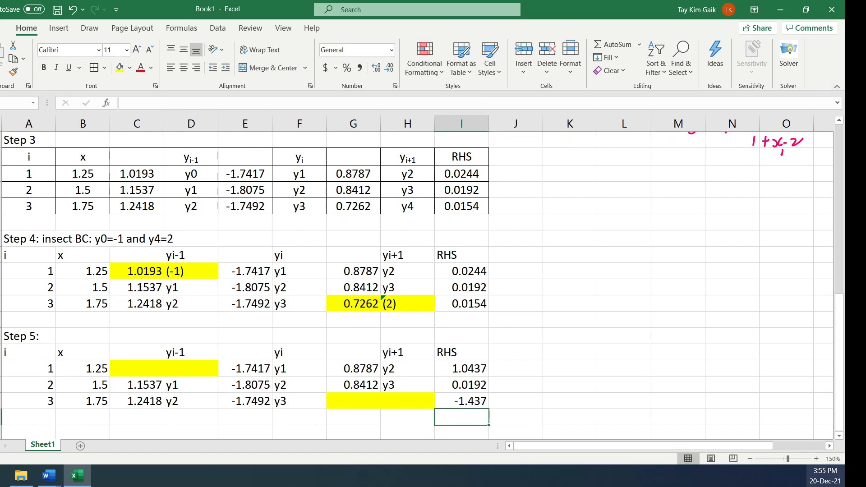
# Handwrite in pink -1.7417y1 + 0.8787y2 = 0.0244 + 1.0193 beside Step 4's i = 1 row, circling 1.0193 (-1) with an arrow to RHS
pyautogui.scroll(-2, 844, 438)
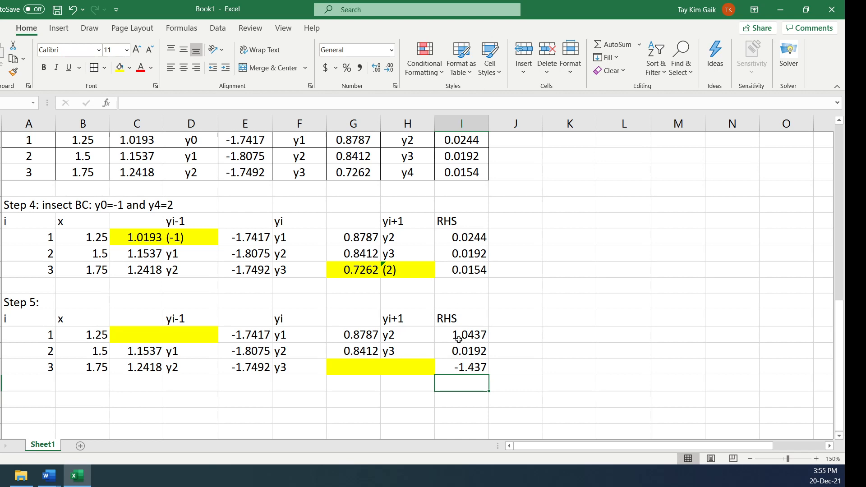
pyautogui.click(89, 27)
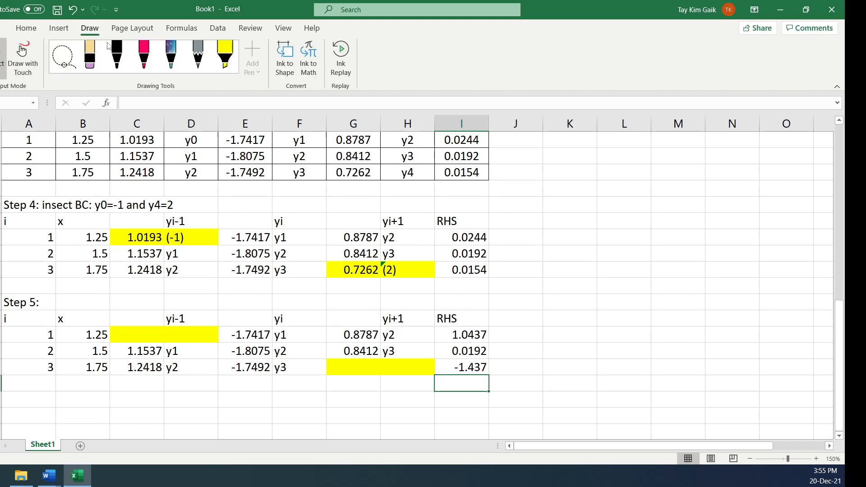
pyautogui.click(144, 54)
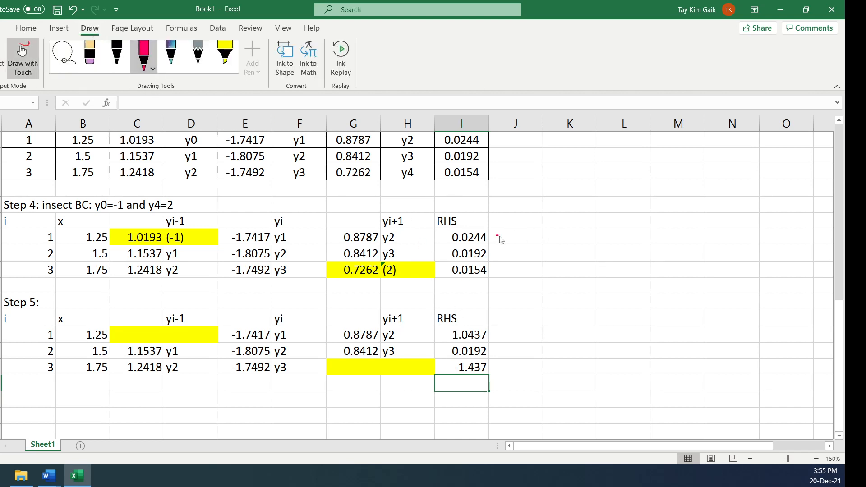
pyautogui.moveTo(500, 237); pyautogui.dragTo(537, 235)
pyautogui.moveTo(542, 233)
pyautogui.mouseDown()
pyautogui.moveTo(617, 243)
pyautogui.moveTo(742, 235)
pyautogui.moveTo(766, 244)
pyautogui.mouseUp()
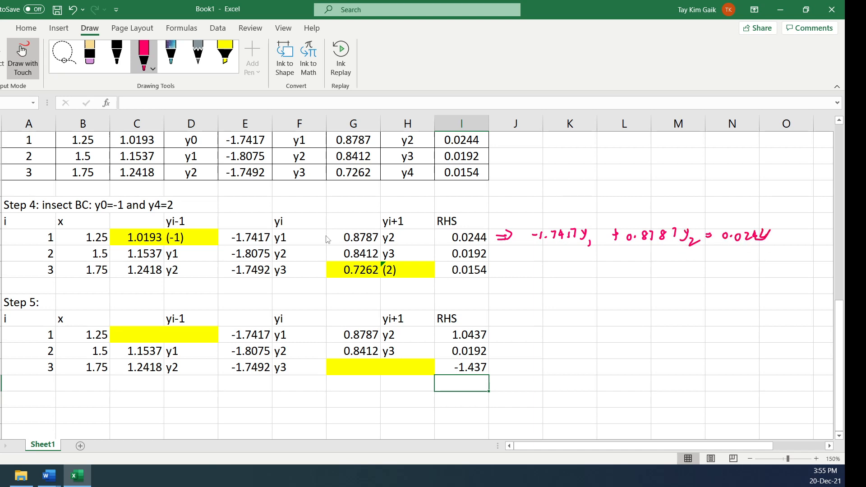
pyautogui.moveTo(189, 233)
pyautogui.mouseDown()
pyautogui.moveTo(146, 225)
pyautogui.moveTo(123, 246)
pyautogui.moveTo(166, 248)
pyautogui.moveTo(271, 188)
pyautogui.moveTo(454, 199)
pyautogui.moveTo(459, 209)
pyautogui.moveTo(463, 201)
pyautogui.mouseUp()
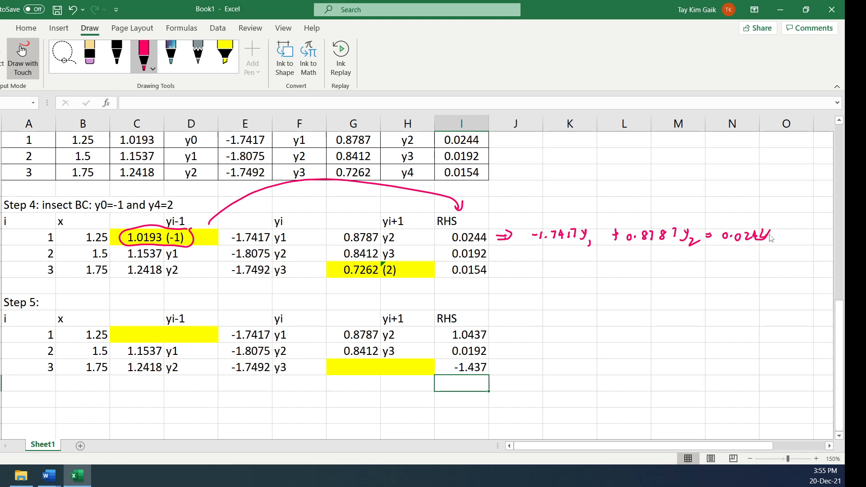
pyautogui.moveTo(762, 240)
pyautogui.mouseDown()
pyautogui.moveTo(770, 231)
pyautogui.moveTo(774, 240)
pyautogui.moveTo(727, 255)
pyautogui.moveTo(774, 257)
pyautogui.moveTo(764, 261)
pyautogui.mouseUp()
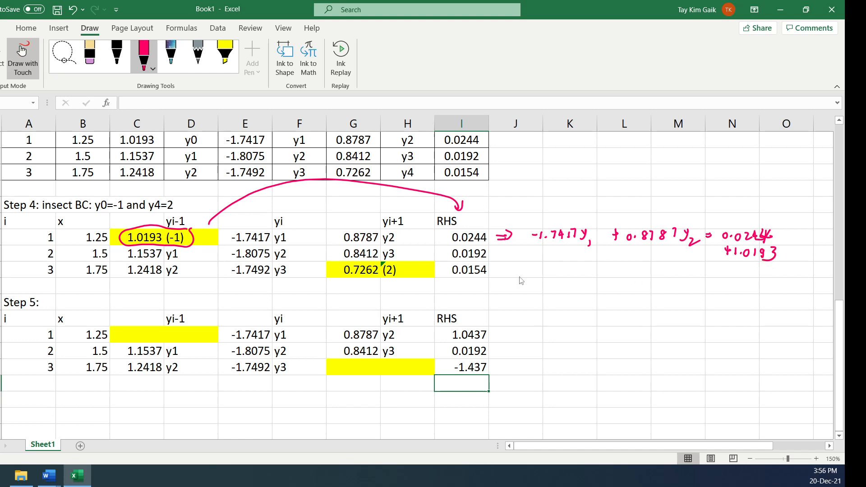
# Handwrite an implication arrow and the left-hand side 1.2418y2 - 1.7492y3 beside the i = 3 row of Step 4
pyautogui.click(494, 269)
pyautogui.moveTo(497, 266); pyautogui.dragTo(497, 275)
pyautogui.click(534, 270)
pyautogui.moveTo(528, 266); pyautogui.dragTo(542, 273)
pyautogui.moveTo(545, 265); pyautogui.dragTo(547, 274)
pyautogui.moveTo(552, 266); pyautogui.dragTo(553, 274)
pyautogui.moveTo(561, 265)
pyautogui.mouseDown()
pyautogui.moveTo(558, 274)
pyautogui.moveTo(561, 265)
pyautogui.moveTo(571, 280)
pyautogui.moveTo(609, 274)
pyautogui.mouseUp()
pyautogui.moveTo(613, 270)
pyautogui.mouseDown()
pyautogui.moveTo(634, 280)
pyautogui.moveTo(649, 275)
pyautogui.moveTo(660, 285)
pyautogui.mouseUp()
# Circle 0.7262 (2) in Step 4 with an arrow to RHS, and complete the handwritten i = 3 equation with = 0.0154 - 0.7262x2
pyautogui.moveTo(404, 263)
pyautogui.mouseDown()
pyautogui.moveTo(352, 258)
pyautogui.moveTo(392, 285)
pyautogui.moveTo(400, 263)
pyautogui.mouseUp()
pyautogui.moveTo(407, 281)
pyautogui.mouseDown()
pyautogui.moveTo(413, 289)
pyautogui.moveTo(462, 281)
pyautogui.mouseUp()
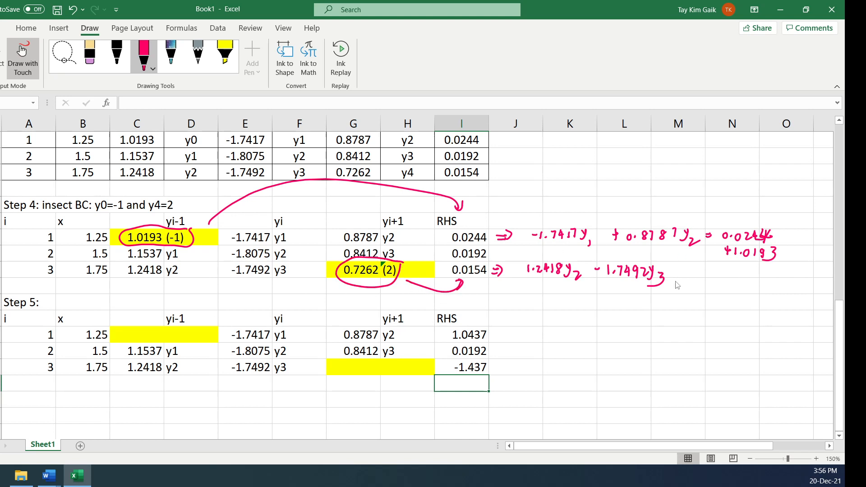
pyautogui.moveTo(677, 274); pyautogui.dragTo(714, 278)
pyautogui.moveTo(719, 270); pyautogui.dragTo(726, 270)
pyautogui.moveTo(734, 266); pyautogui.dragTo(738, 277)
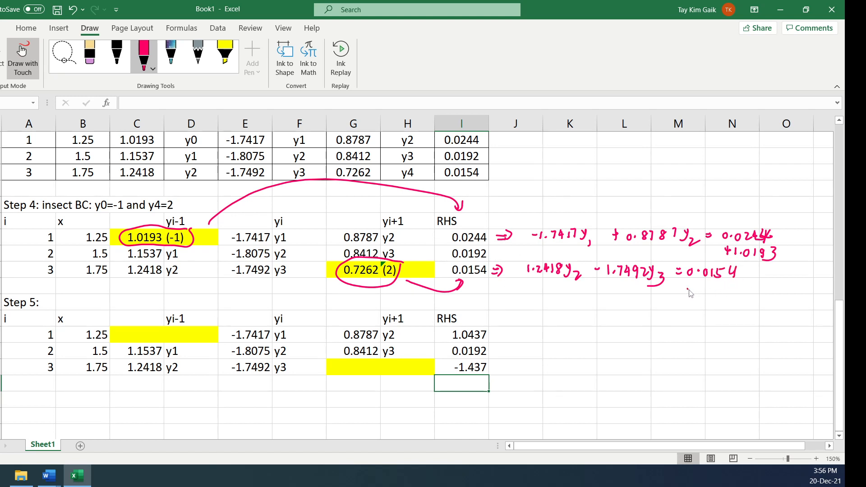
pyautogui.moveTo(689, 290); pyautogui.dragTo(773, 295)
pyautogui.click(715, 292)
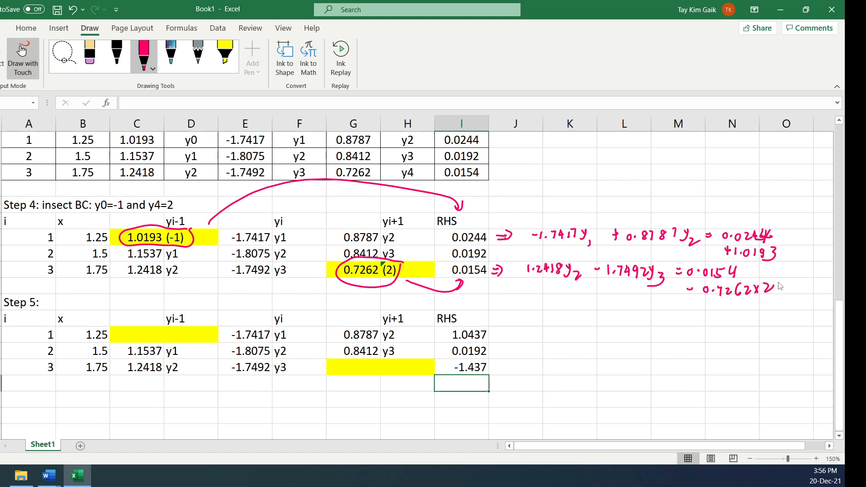
# Inspect the formulas behind the Step 5 RHS values for i = 3 and i = 1
pyautogui.press('Escape')
pyautogui.click(459, 368)
pyautogui.doubleClick(460, 368)
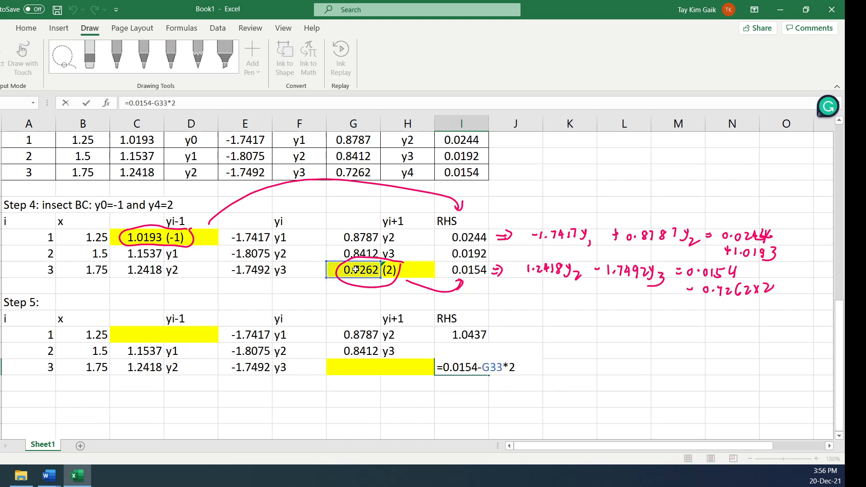
pyautogui.click(469, 336)
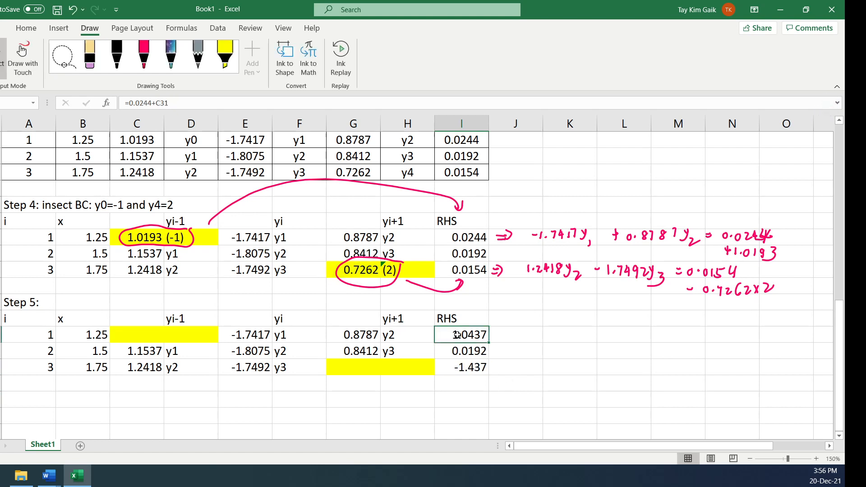
pyautogui.doubleClick(459, 335)
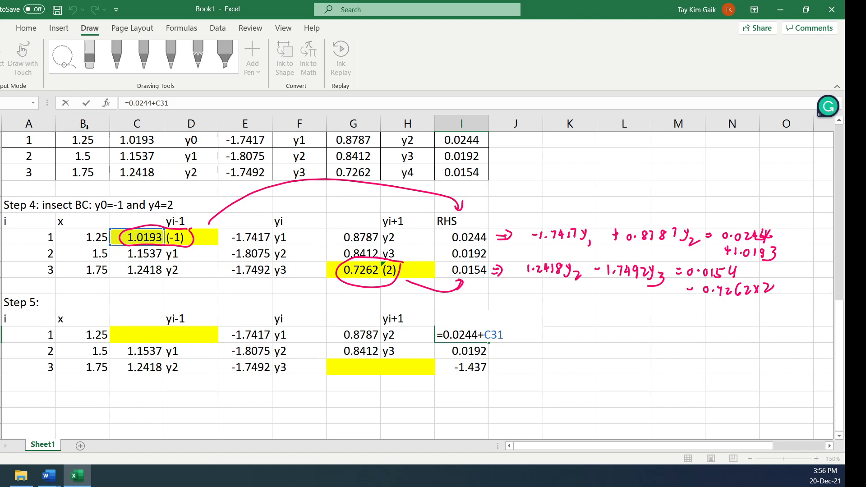
pyautogui.click(86, 102)
# Enter the column headers y1, y2 and y3 in B41:D41, below the Step 5 table
pyautogui.click(839, 436)
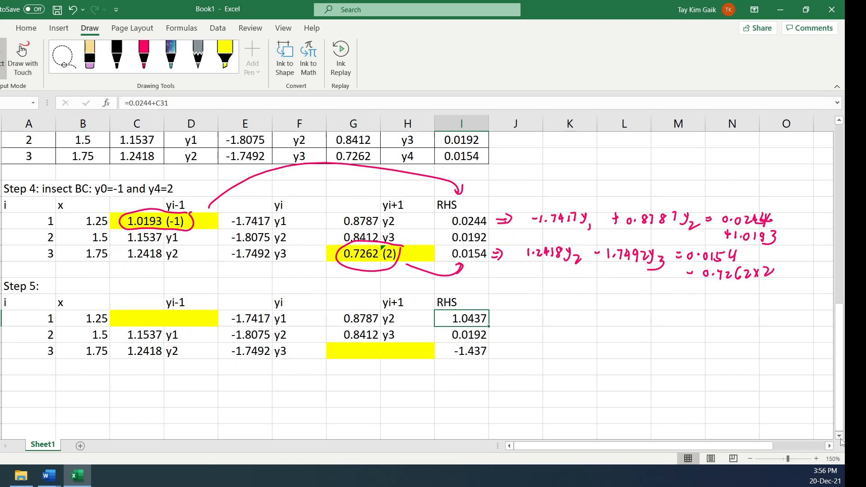
pyautogui.click(840, 437)
pyautogui.click(840, 437)
pyautogui.click(840, 437)
pyautogui.click(86, 340)
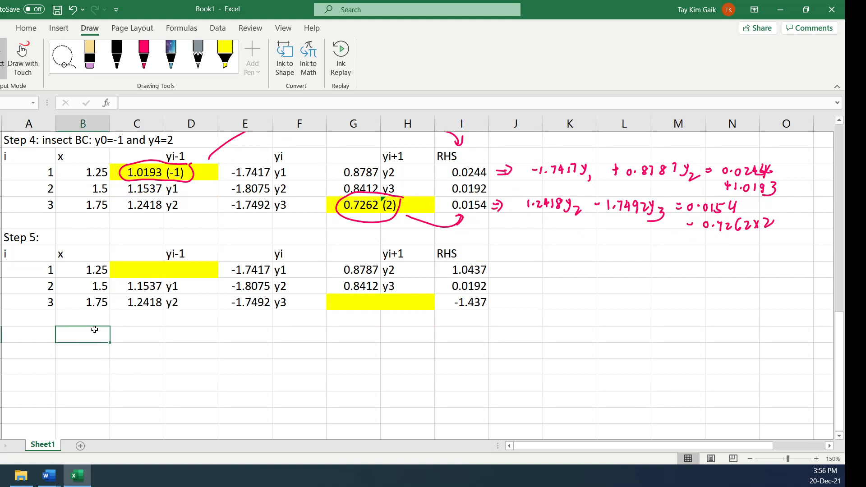
pyautogui.write('y')
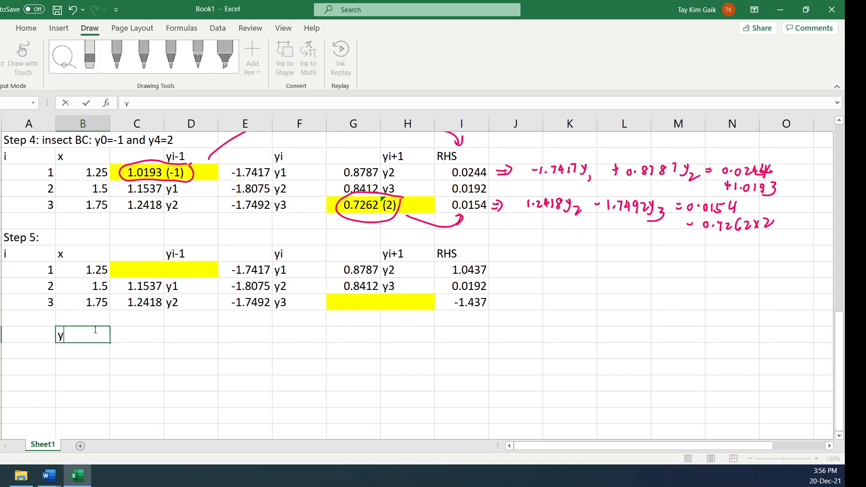
pyautogui.write('1')
pyautogui.click(135, 335)
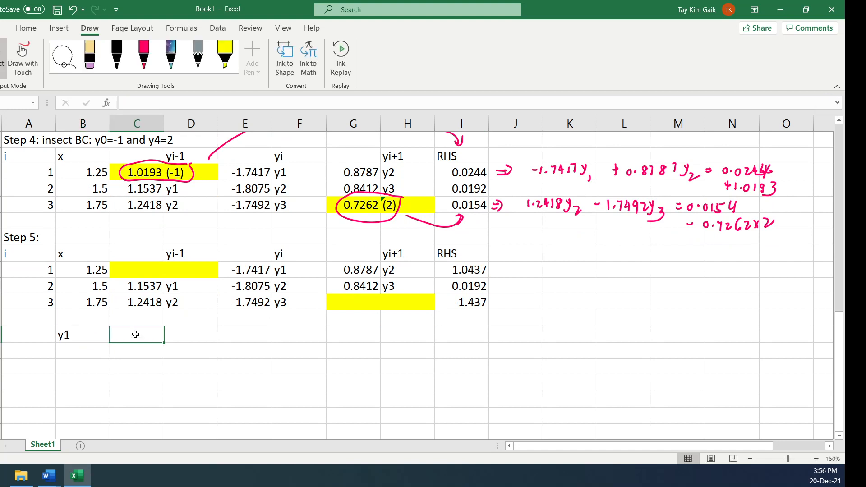
pyautogui.write('y2')
pyautogui.click(194, 335)
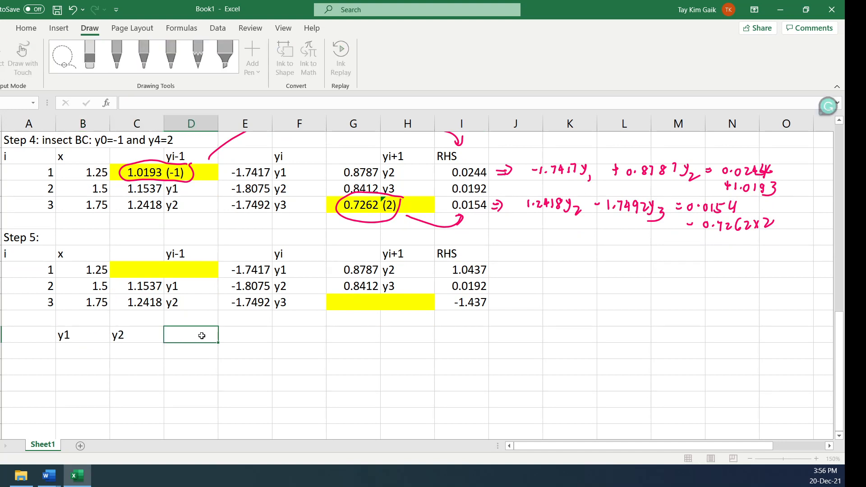
pyautogui.write('y3')
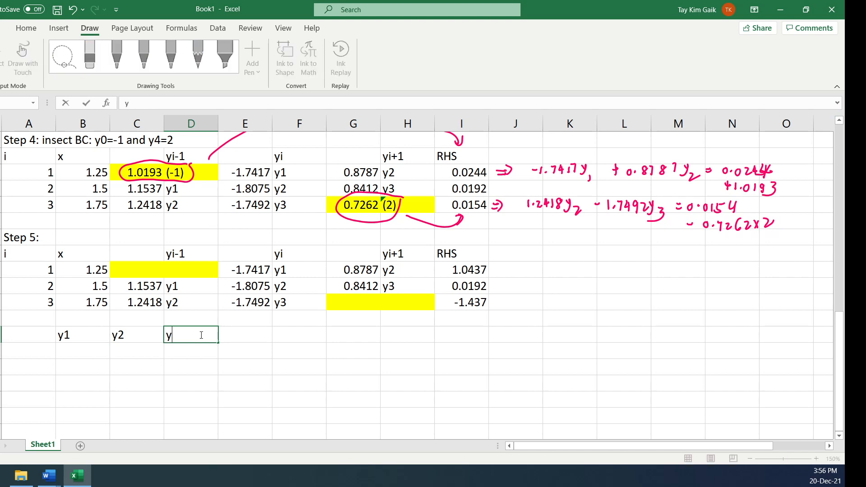
# Enter the unknowns vector y1, y2 and y3 down cells E42:E44, beside the coefficient matrix area
pyautogui.click(243, 336)
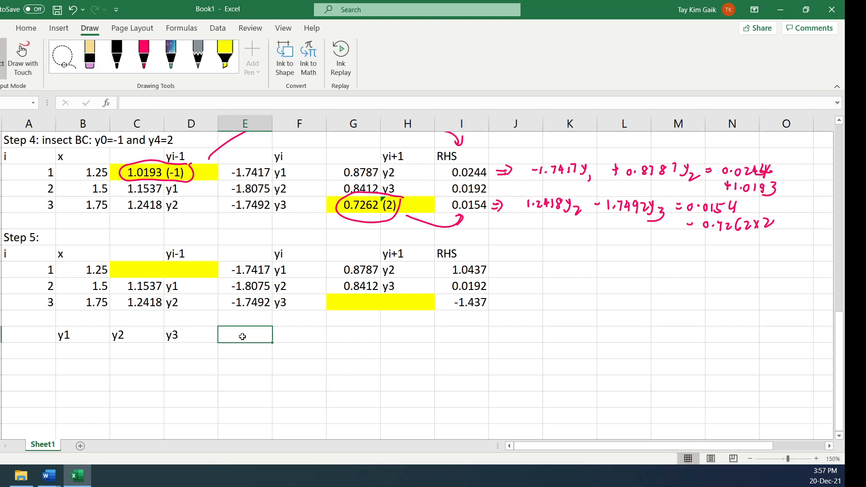
pyautogui.click(242, 354)
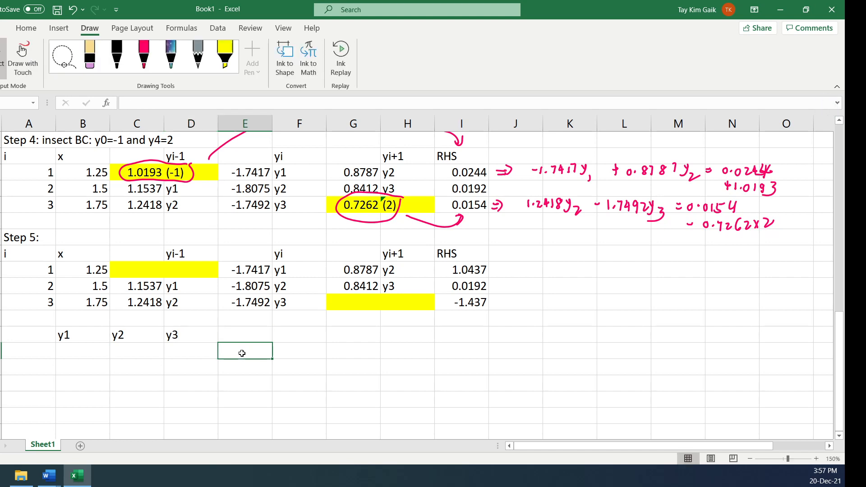
pyautogui.write('y1')
pyautogui.click(244, 367)
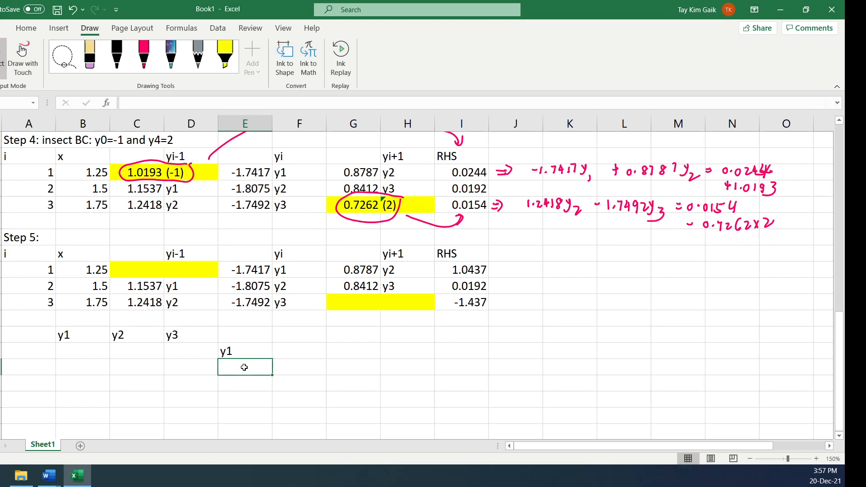
pyautogui.write('y2')
pyautogui.click(250, 383)
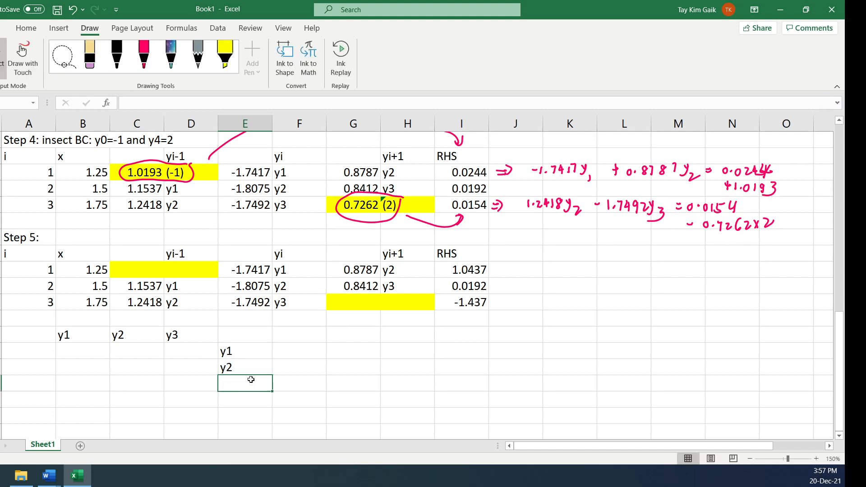
pyautogui.write('y3')
# Head column F of the matrix layout with b and link F42:F44 to the Step 5 RHS values with =I37, =I38 and =I39
pyautogui.click(296, 335)
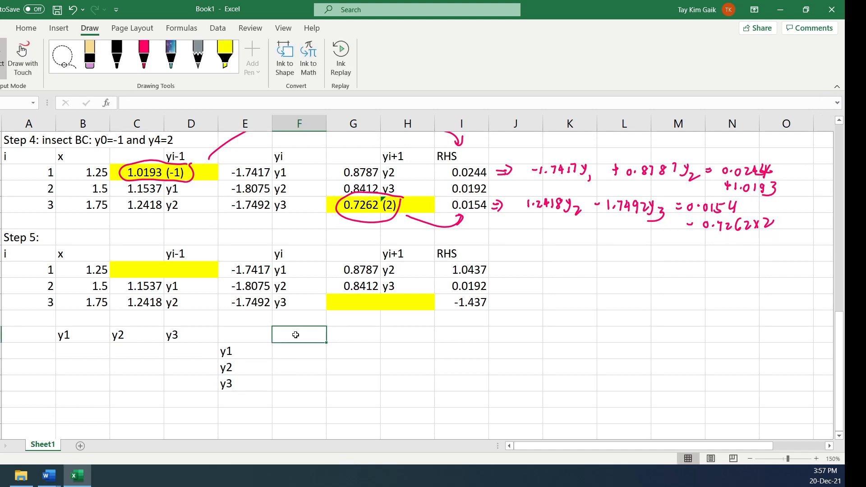
pyautogui.write('b')
pyautogui.click(302, 356)
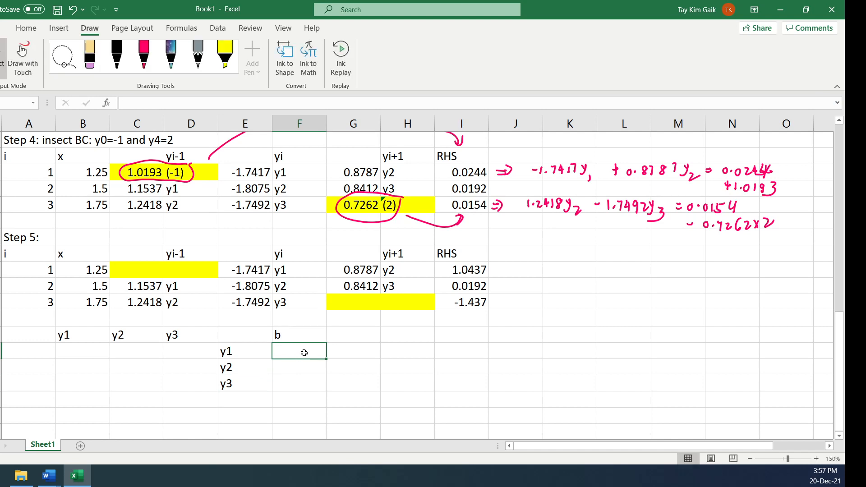
pyautogui.write('=')
pyautogui.click(448, 272)
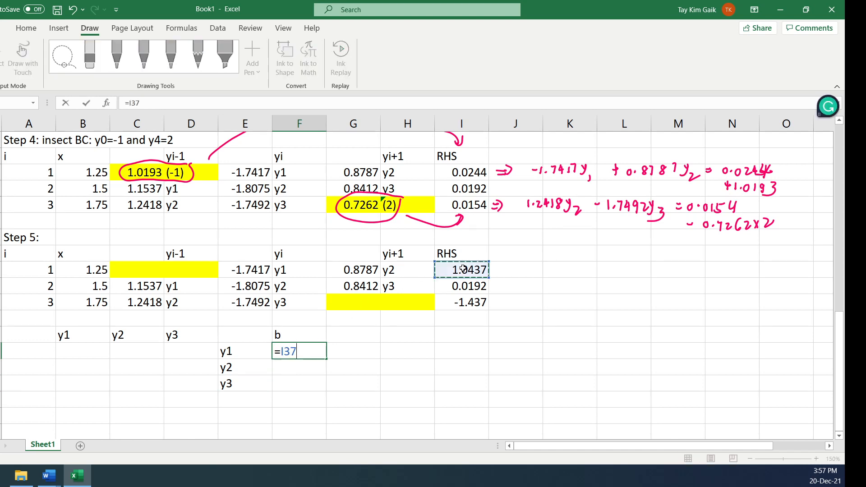
pyautogui.press('Return')
pyautogui.write('=')
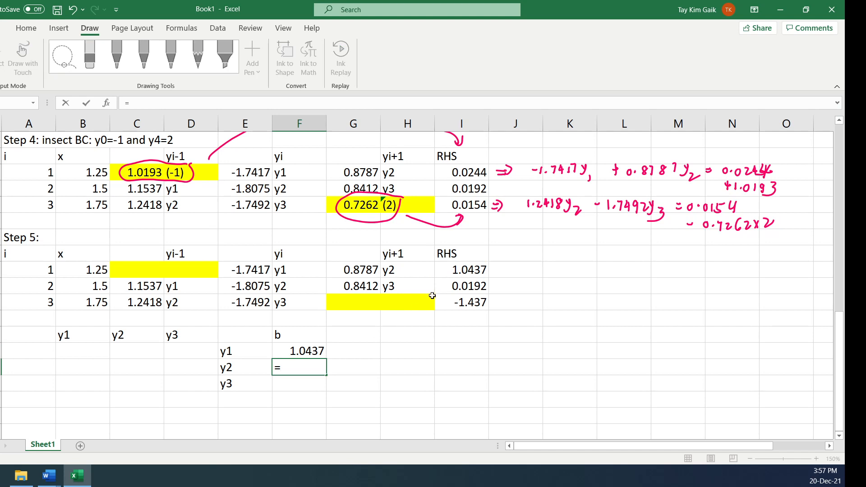
pyautogui.click(458, 282)
pyautogui.press('Return')
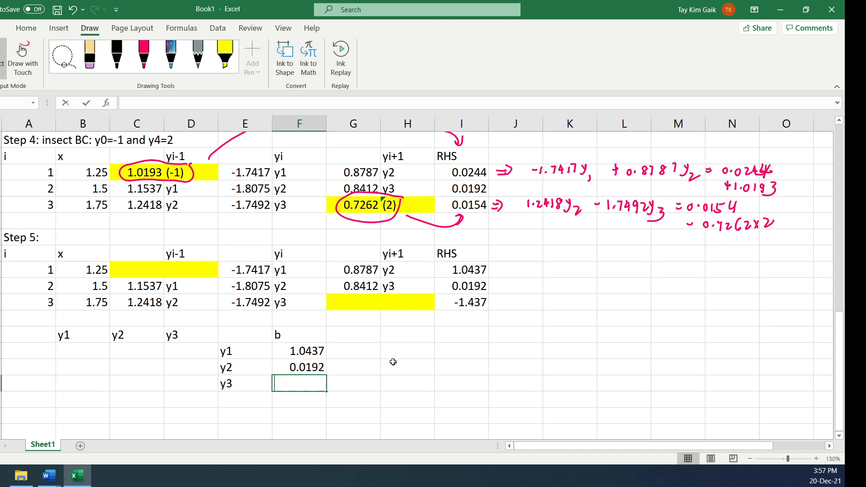
pyautogui.write('=')
pyautogui.click(454, 299)
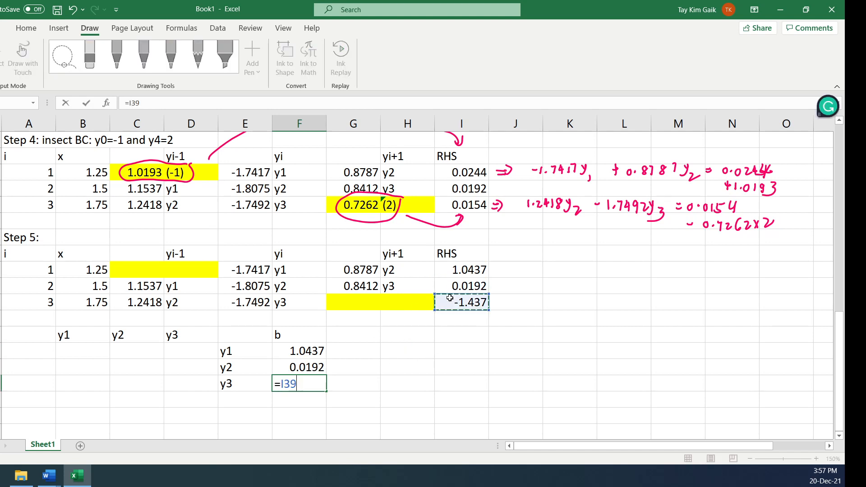
pyautogui.press('Return')
# Fill the matrix's first row by linking y1 to E37 and y2 to G37 from Step 5, and enter 0 for y3
pyautogui.click(94, 354)
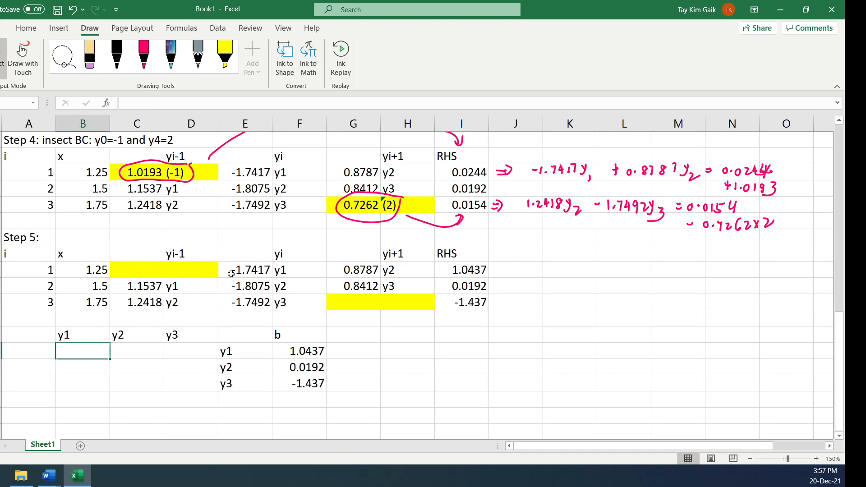
pyautogui.write('=')
pyautogui.click(246, 273)
pyautogui.press('Return')
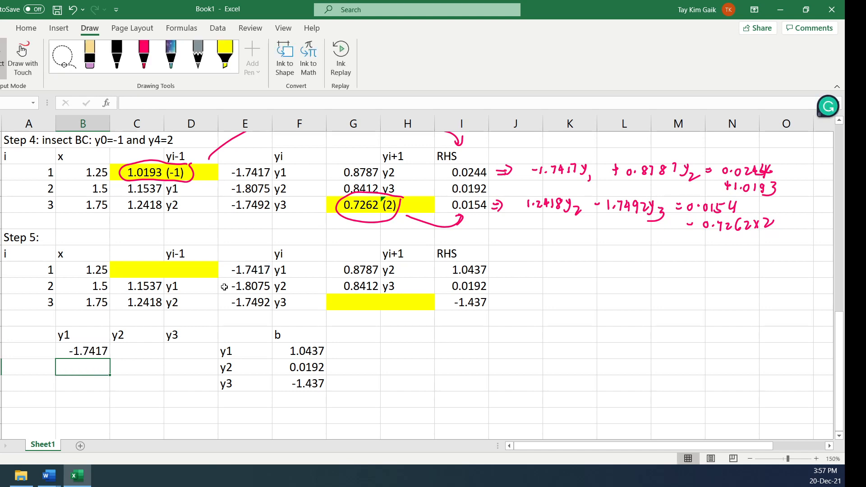
pyautogui.click(137, 350)
pyautogui.write('=')
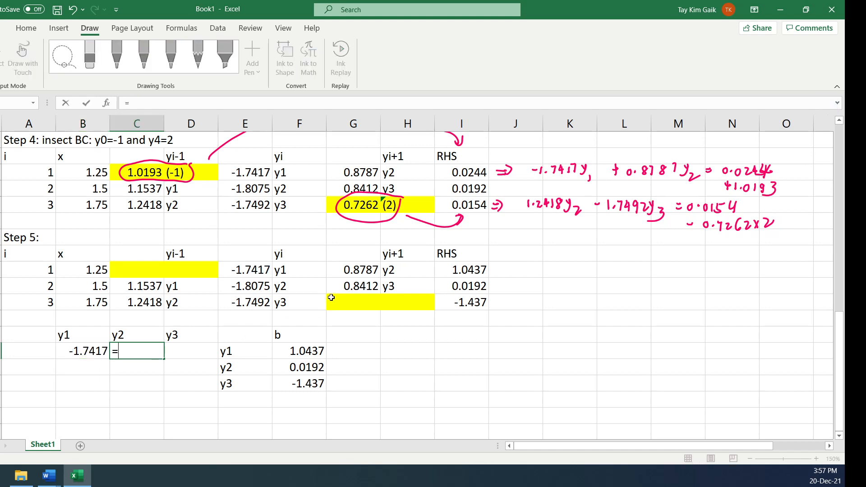
pyautogui.click(350, 271)
pyautogui.press('Return')
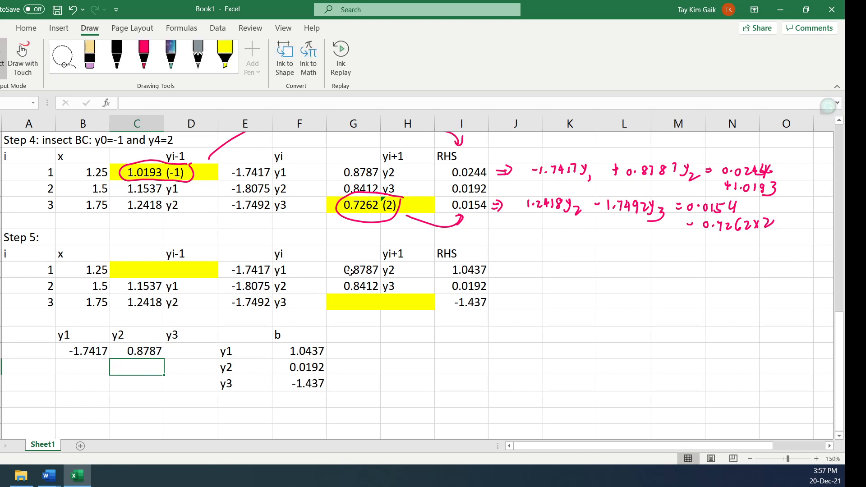
pyautogui.click(185, 352)
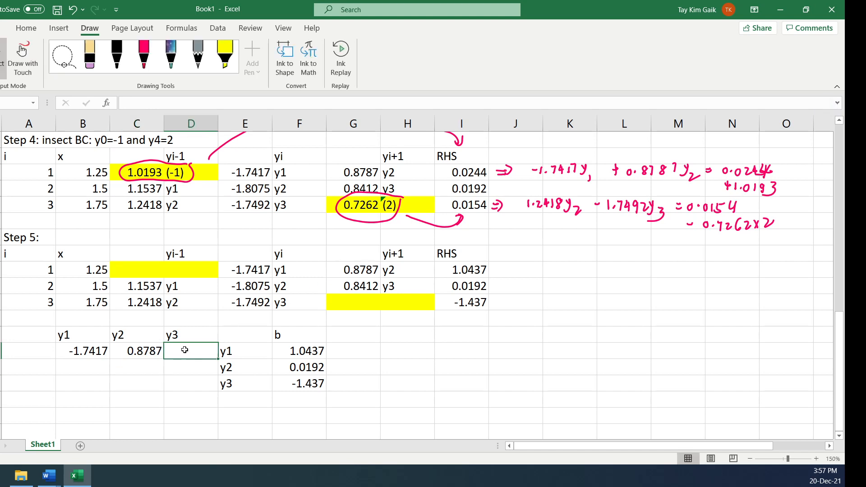
pyautogui.write('0')
pyautogui.click(170, 380)
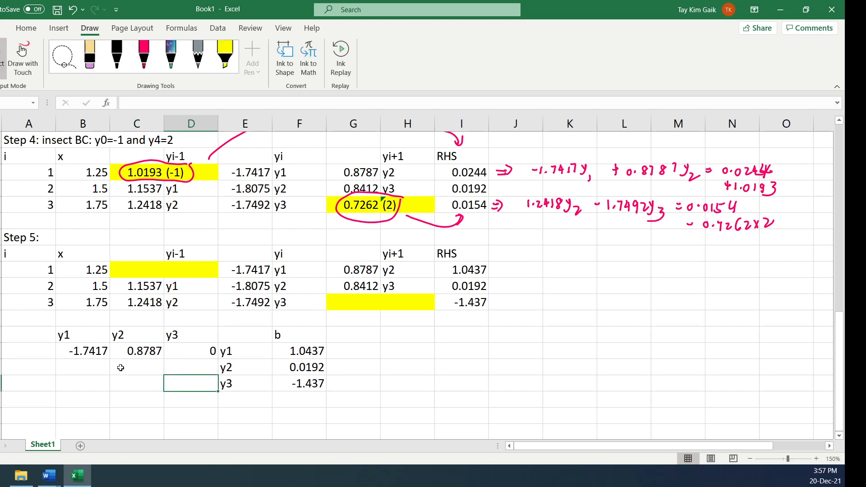
# Apply all borders and center alignment to the matrix layout in B41:F44
pyautogui.moveTo(63, 336); pyautogui.dragTo(289, 384)
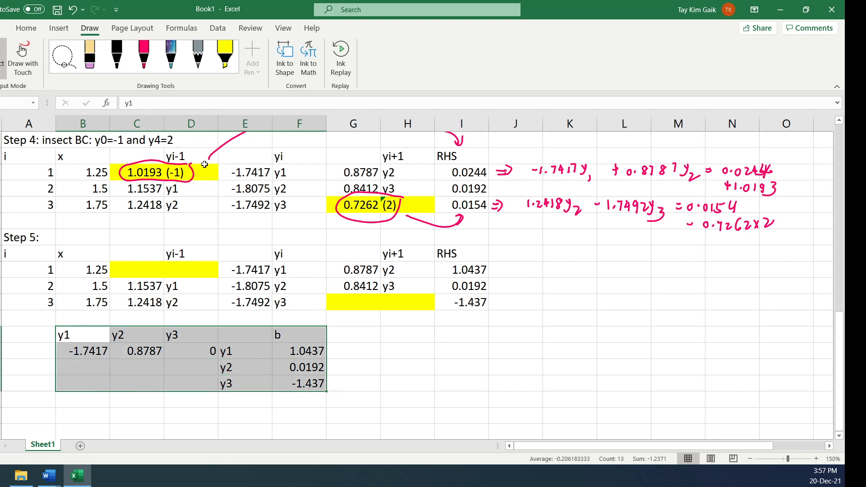
pyautogui.click(27, 28)
pyautogui.click(182, 73)
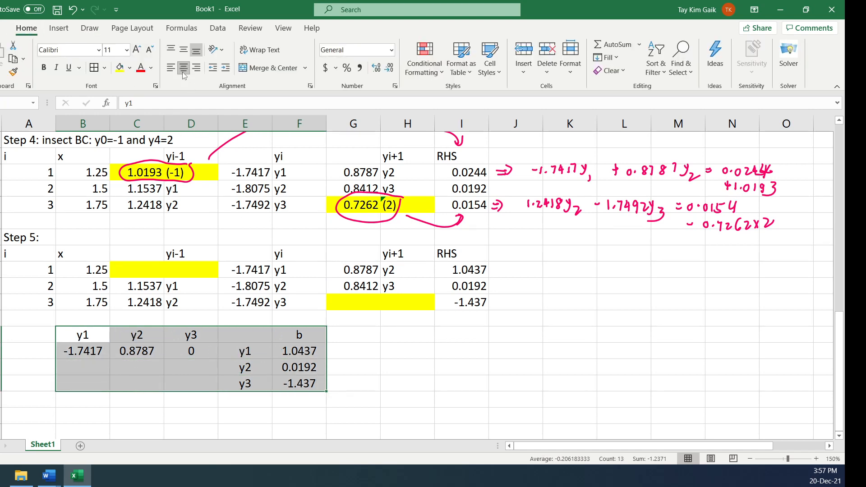
pyautogui.click(113, 384)
# Remove the borders from the matrix's header row, B41:F41
pyautogui.click(96, 334)
pyautogui.moveTo(97, 334); pyautogui.dragTo(295, 339)
pyautogui.click(104, 71)
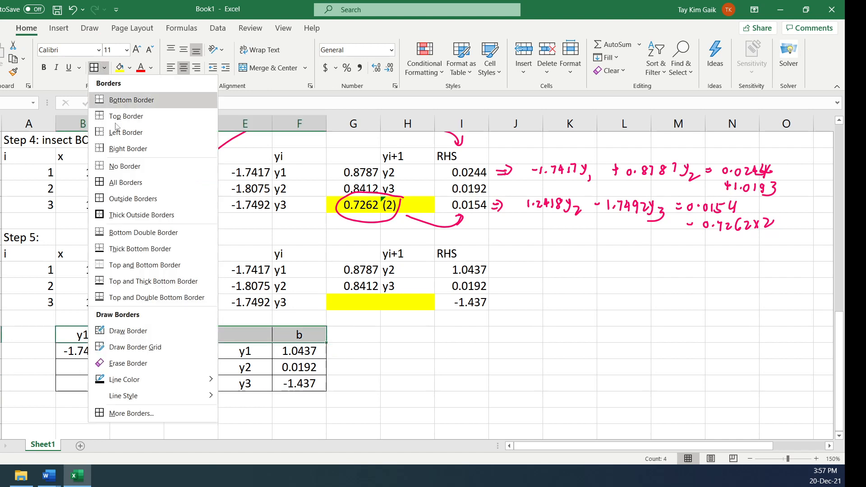
pyautogui.click(109, 167)
pyautogui.click(460, 333)
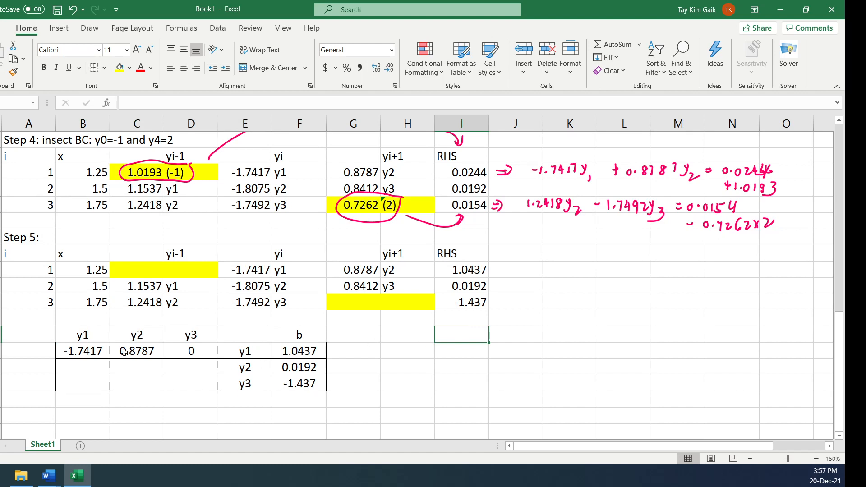
# Fill the matrix's second row by linking y1 to C38, y2 to E38 and y3 to G38 from Step 5
pyautogui.click(70, 372)
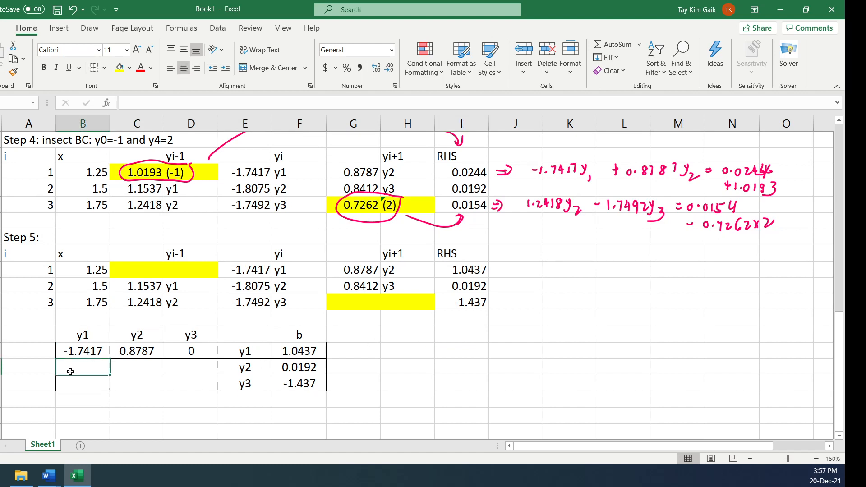
pyautogui.write('=')
pyautogui.click(150, 288)
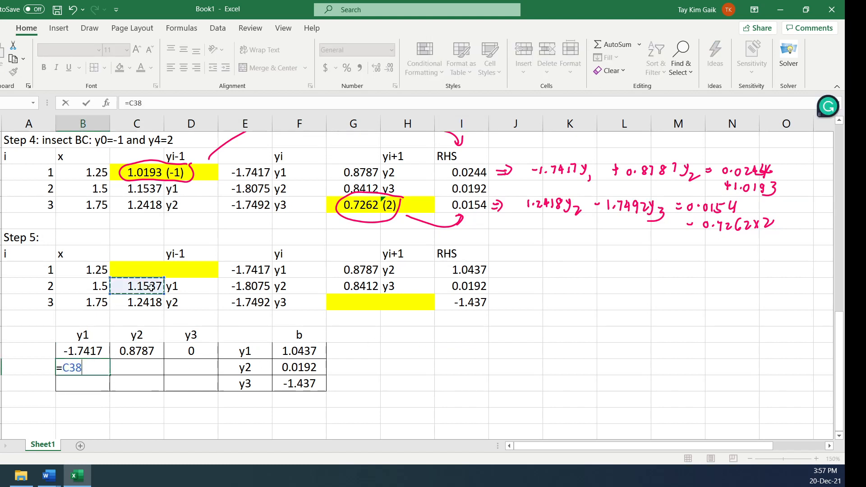
pyautogui.press('Return')
pyautogui.click(136, 371)
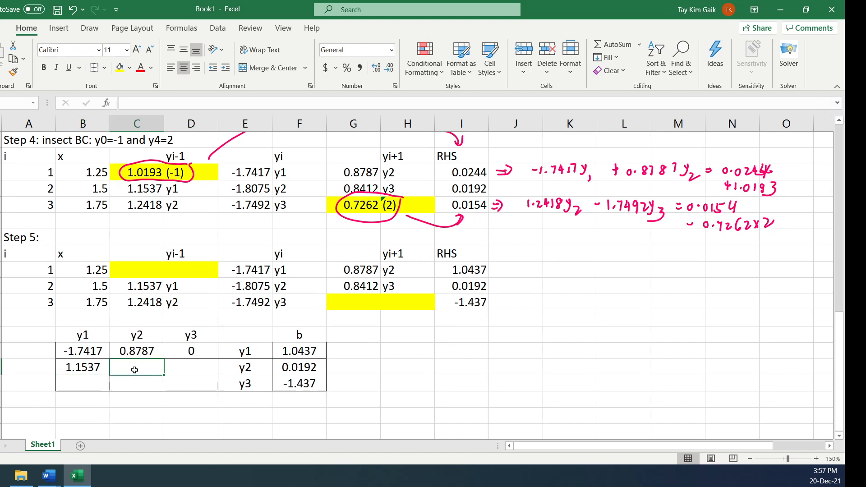
pyautogui.write('=')
pyautogui.click(245, 290)
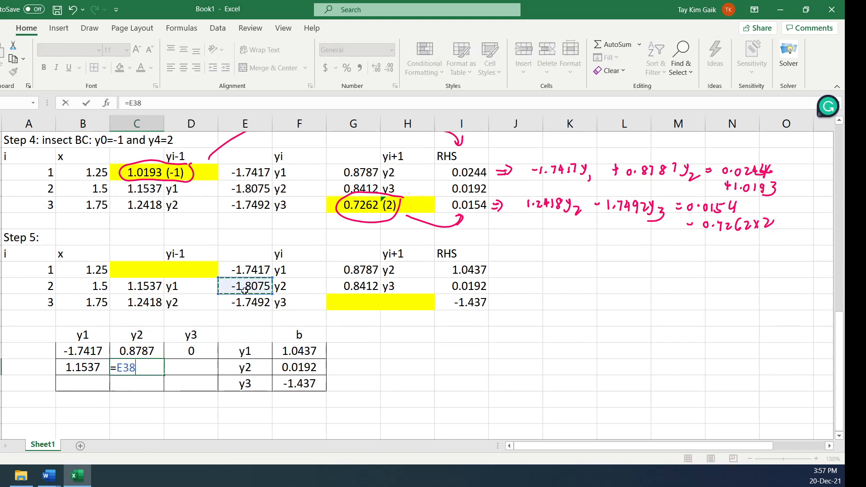
pyautogui.press('Return')
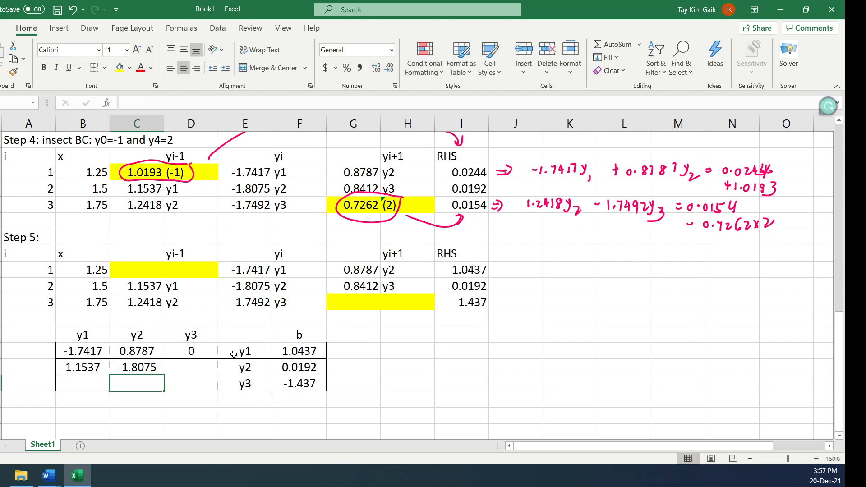
pyautogui.click(195, 370)
pyautogui.write('=')
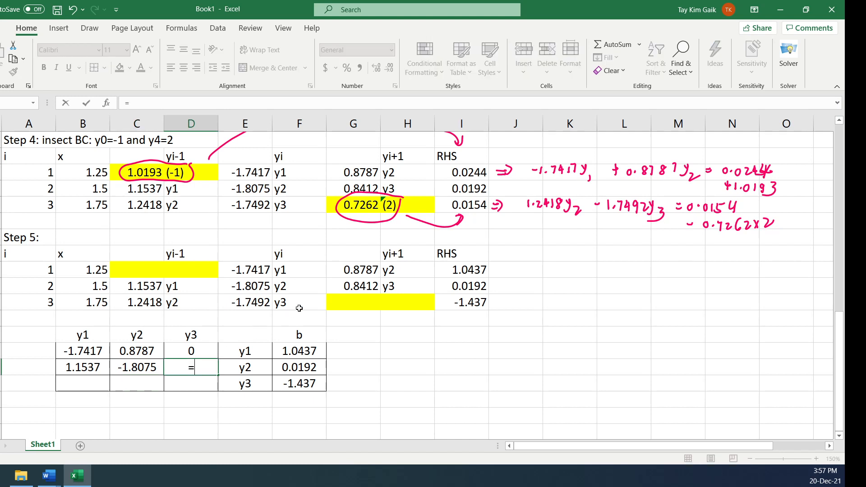
pyautogui.click(342, 289)
pyautogui.press('Return')
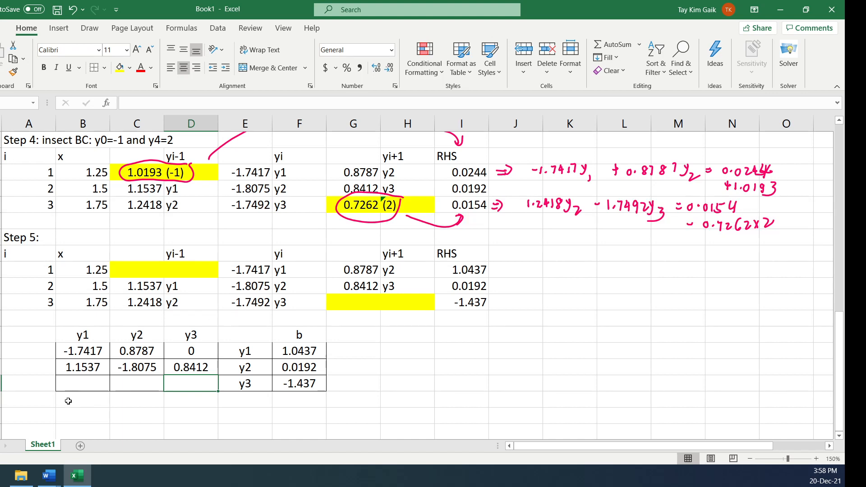
# Fill the matrix's third row with 0 for y1, and link y2 to C39 and y3 to E39 from Step 5
pyautogui.click(80, 382)
pyautogui.write('0')
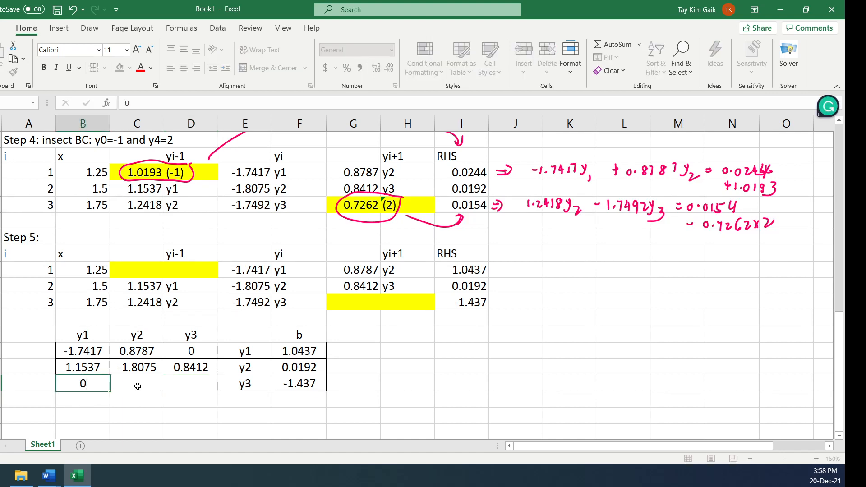
pyautogui.click(137, 386)
pyautogui.write('=')
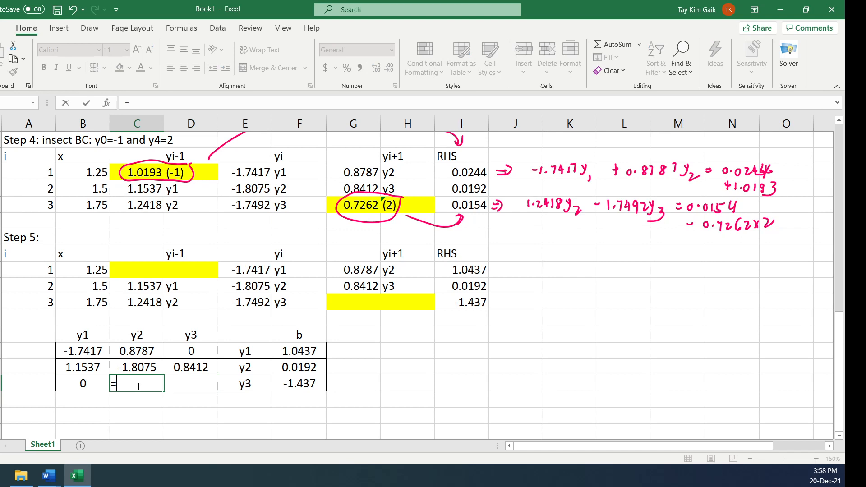
pyautogui.click(140, 303)
pyautogui.press('Return')
pyautogui.click(187, 386)
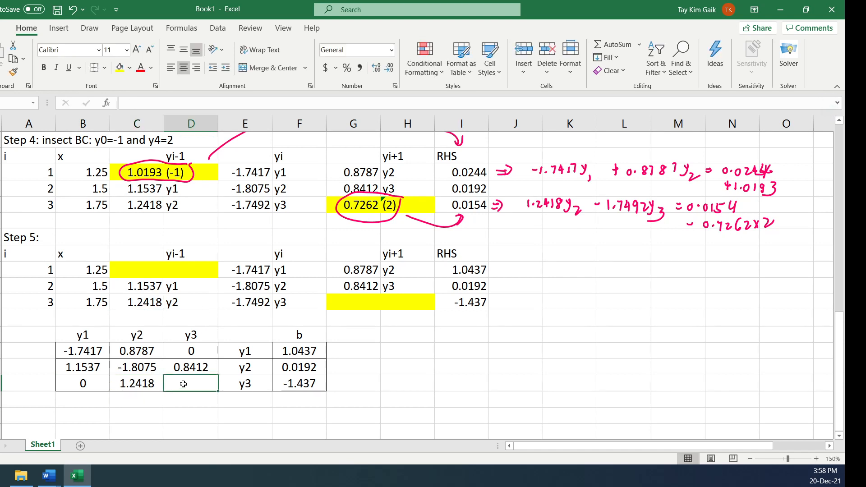
pyautogui.write('=')
pyautogui.click(244, 305)
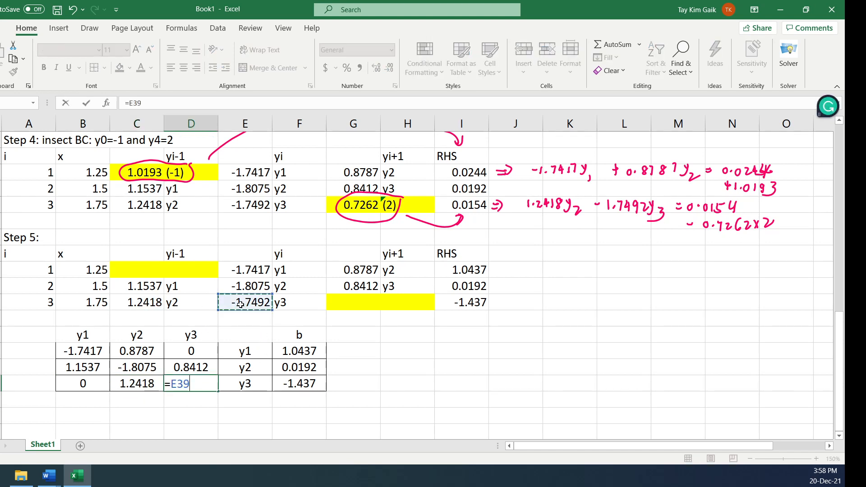
pyautogui.press('Return')
pyautogui.click(351, 388)
# Apply all borders to the coefficient matrix B42:D44
pyautogui.moveTo(79, 346); pyautogui.dragTo(194, 382)
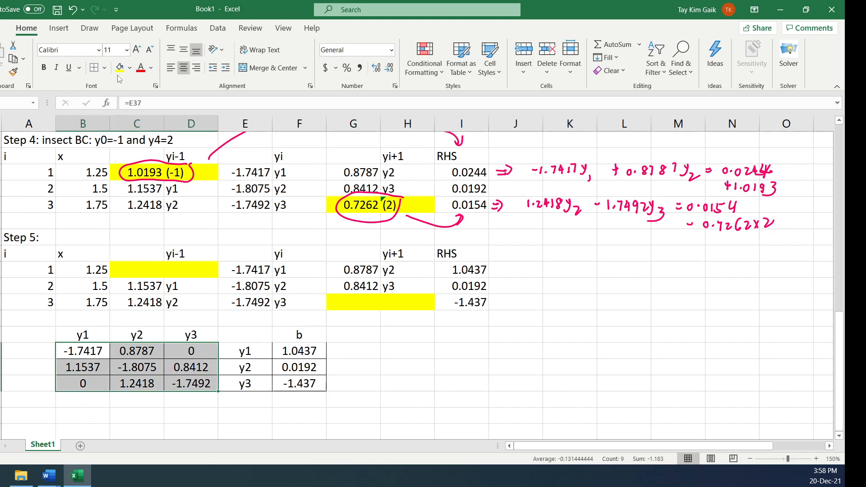
pyautogui.click(104, 67)
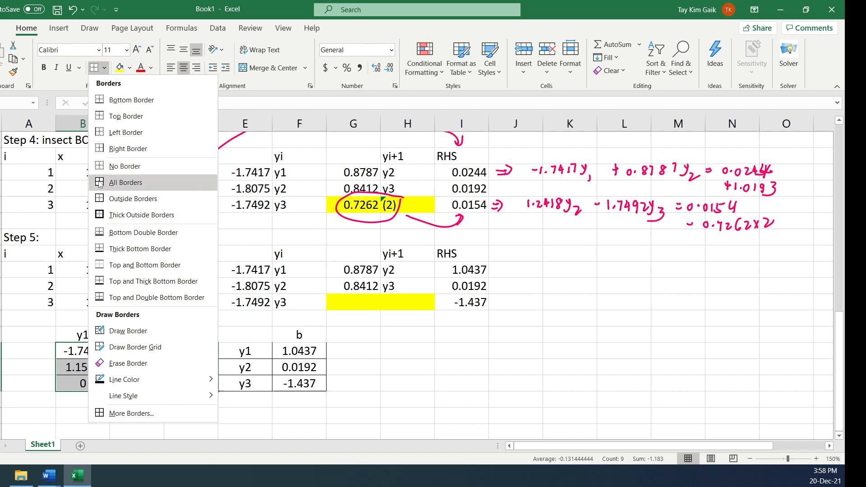
pyautogui.click(126, 183)
pyautogui.click(461, 351)
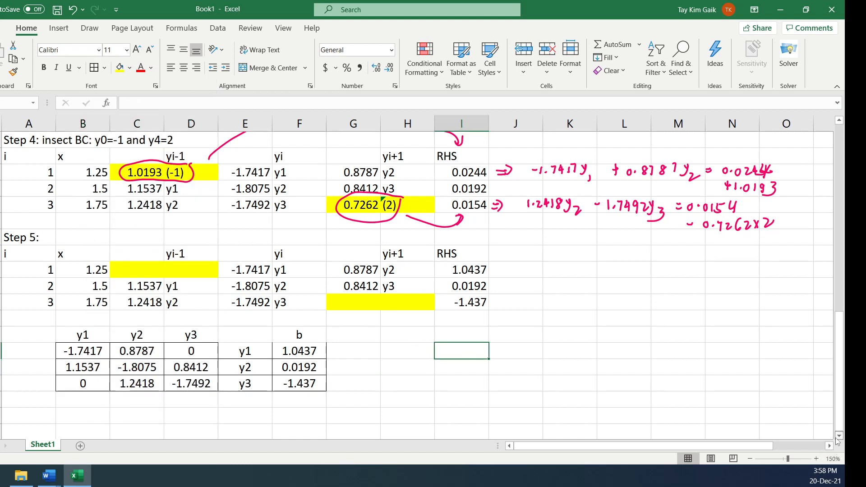
# Copy the unknowns' labels y1, y2 and y3 from E42:E44 to E46:E48 below the matrix
pyautogui.scroll(-1, 839, 436)
pyautogui.moveTo(249, 301); pyautogui.dragTo(246, 335)
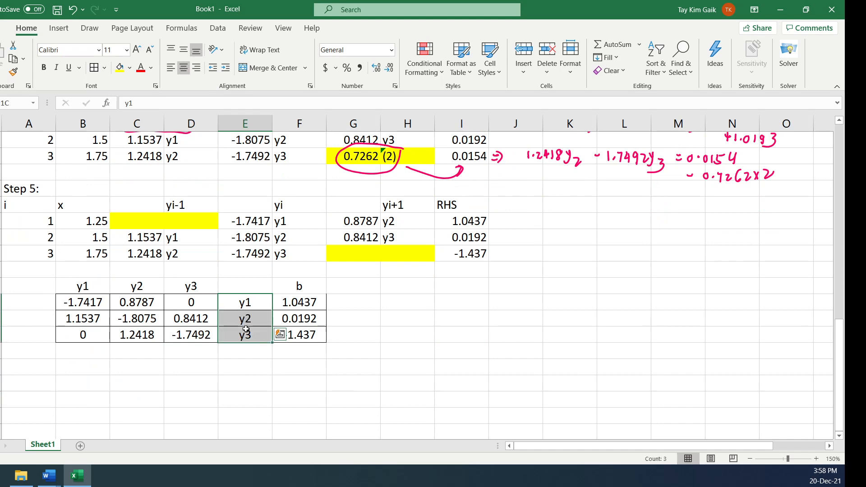
pyautogui.hotkey('ctrl', 'c')
pyautogui.click(249, 367)
pyautogui.hotkey('ctrl', 'v')
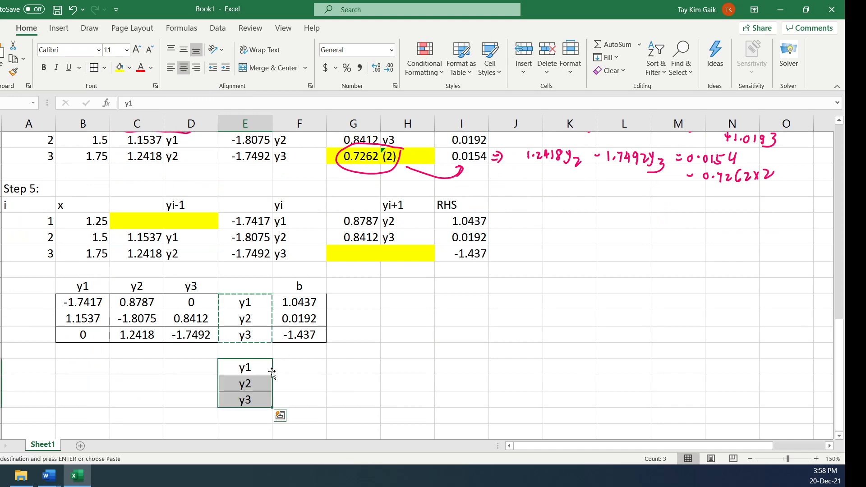
# Solve the system in F46:F48 with the array formula =MMULT(MINVERSE(B42:D44),F42:F44)
pyautogui.moveTo(290, 365); pyautogui.dragTo(289, 397)
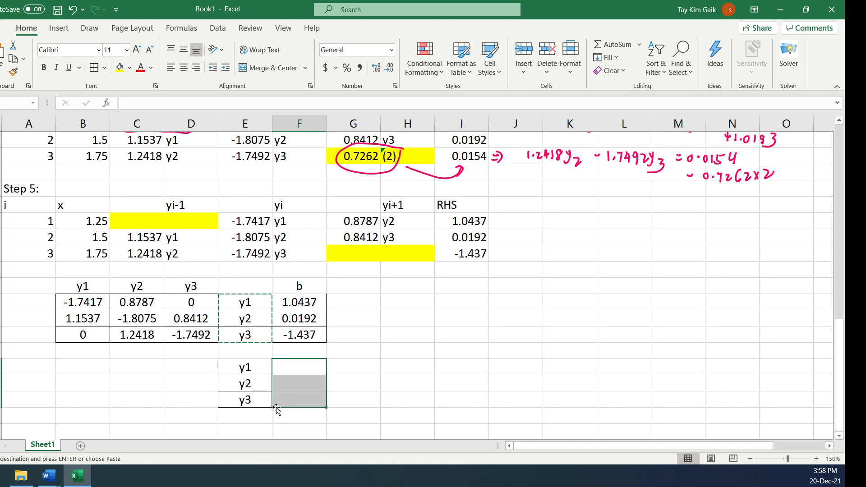
pyautogui.write('=mm')
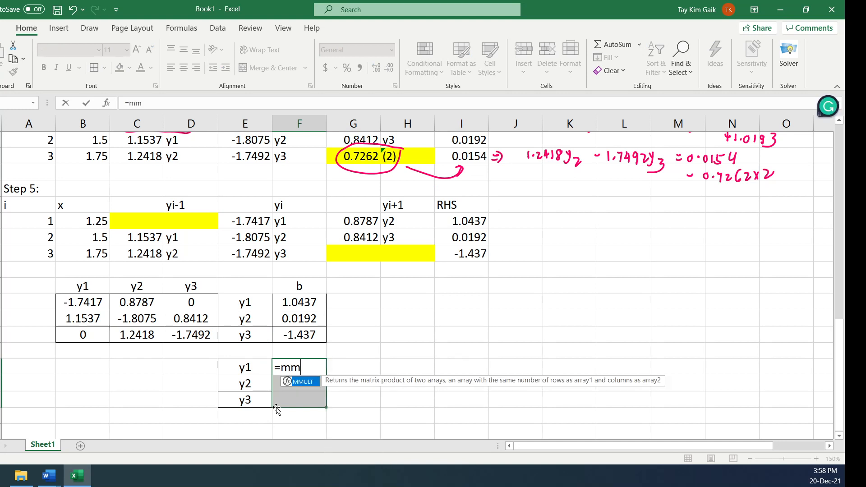
pyautogui.write('ult(')
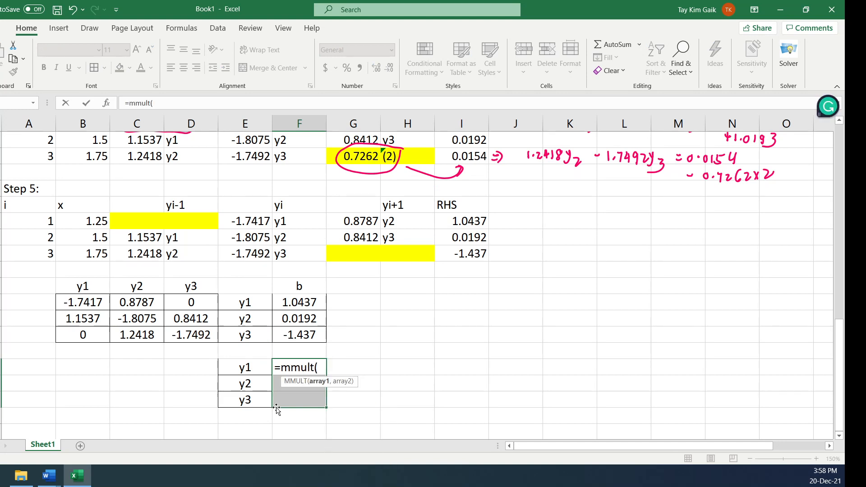
pyautogui.write('min')
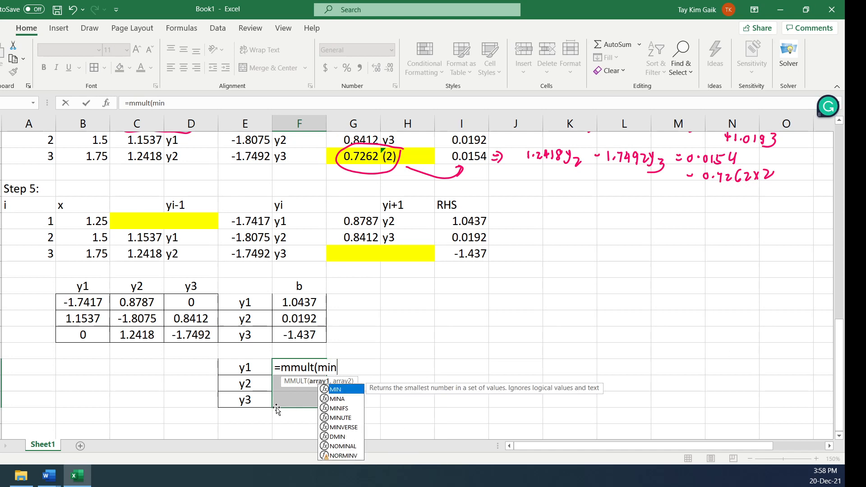
pyautogui.write('verse(')
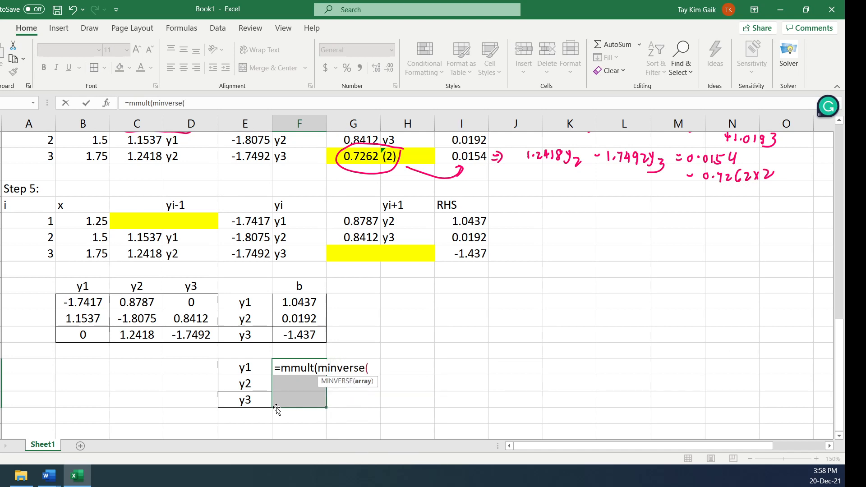
pyautogui.moveTo(74, 304); pyautogui.dragTo(193, 337)
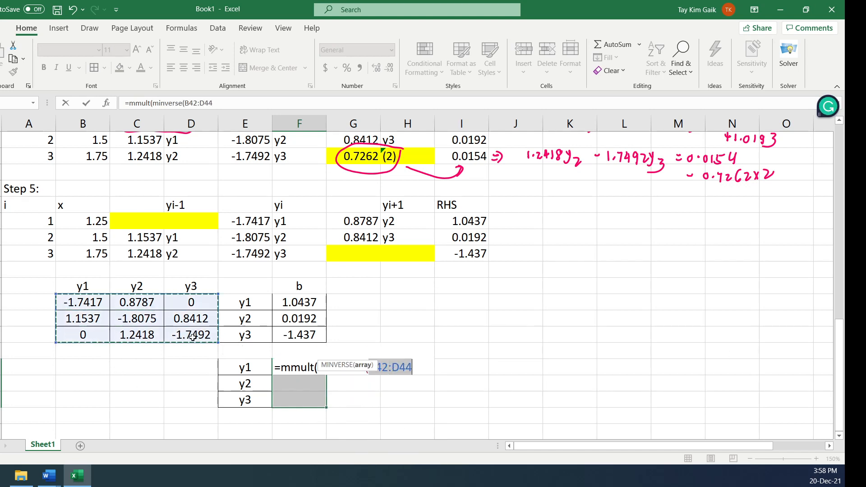
pyautogui.write(')')
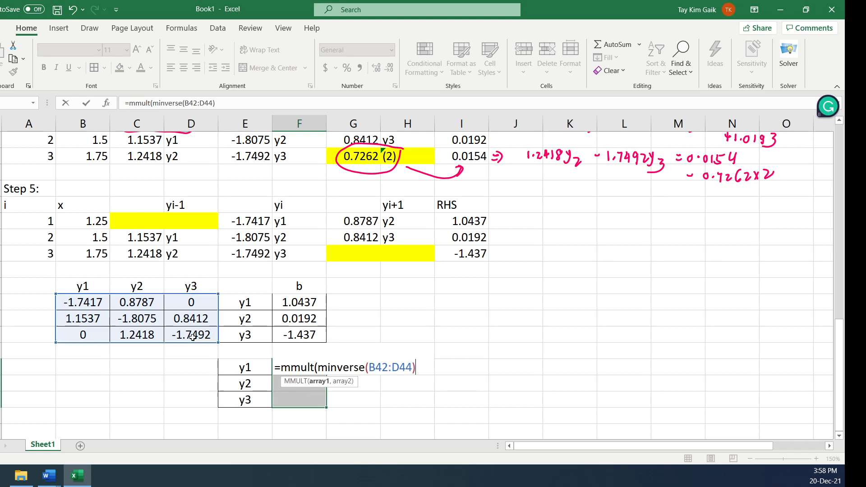
pyautogui.write(',')
pyautogui.click(296, 306)
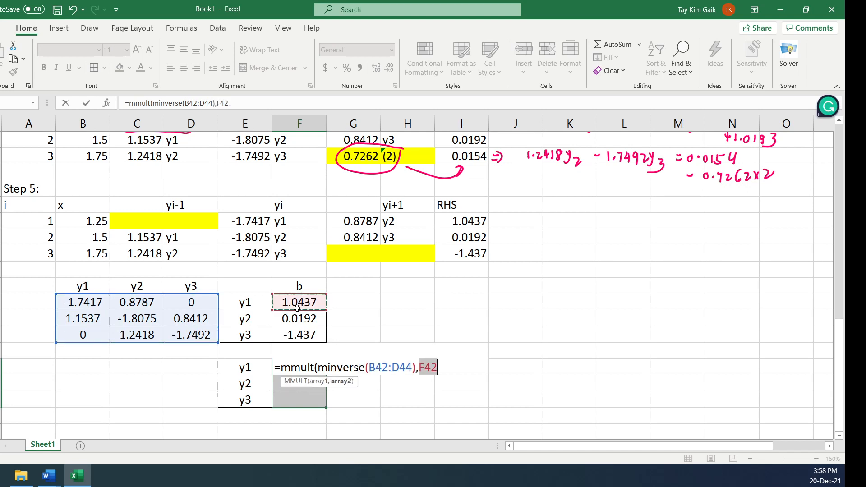
pyautogui.moveTo(297, 307); pyautogui.dragTo(298, 332)
pyautogui.write(')')
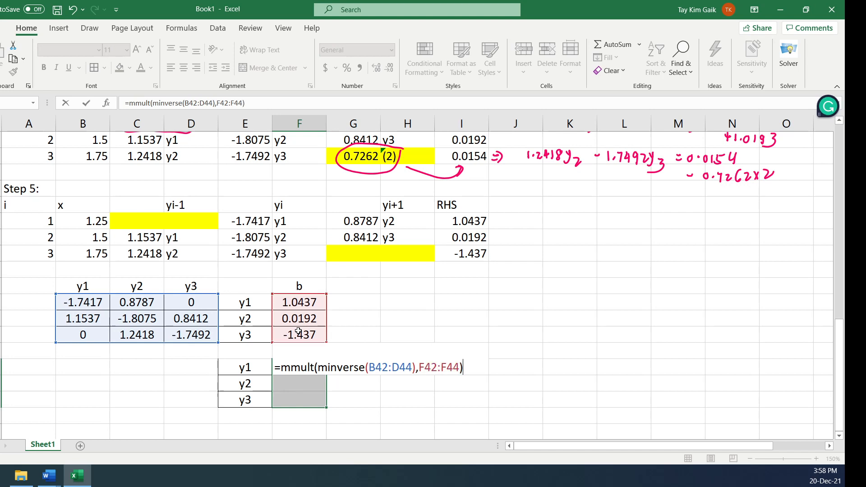
pyautogui.hotkey('ctrl', 'shift', 'Return')
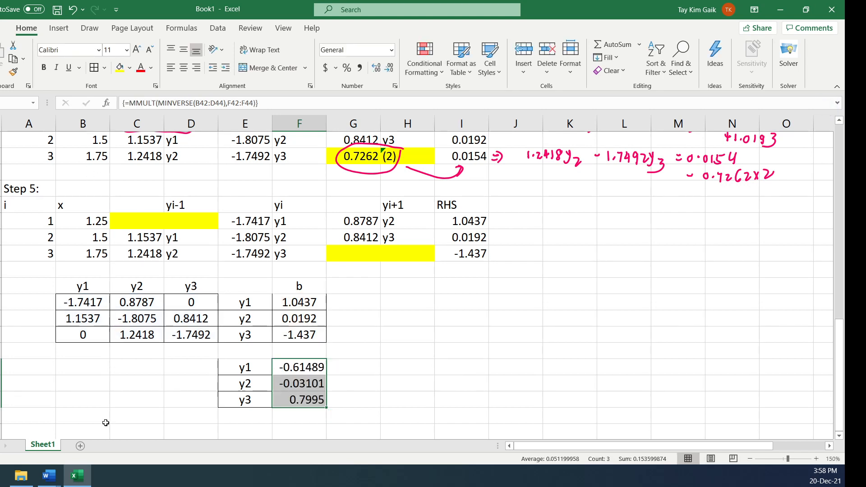
# Switch to EXE 8.docx in Word and compare its answer to question 11 side by side with the worksheet's computed y values
pyautogui.click(49, 477)
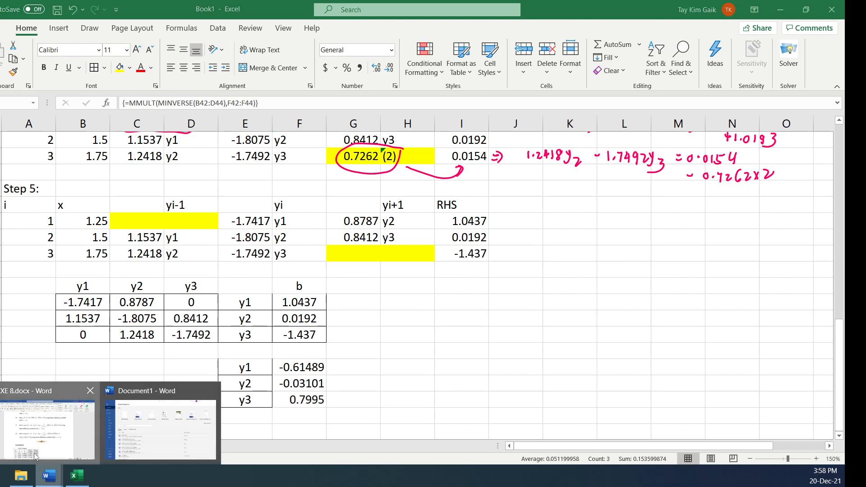
pyautogui.click(48, 429)
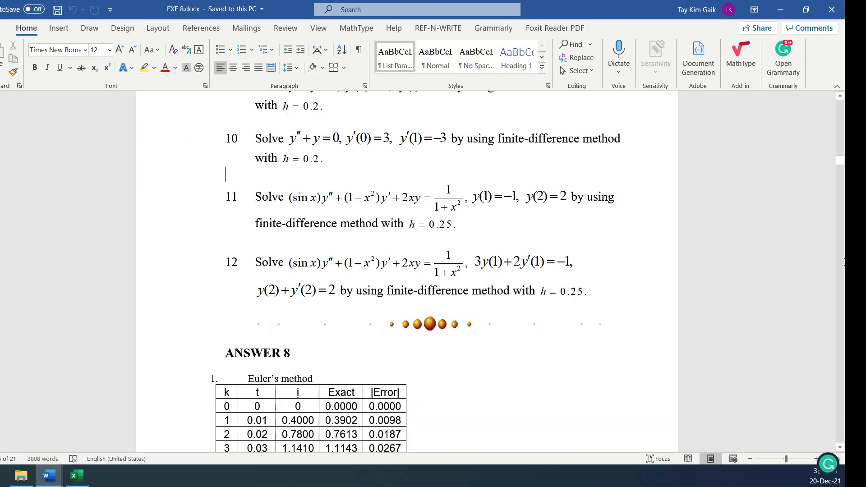
pyautogui.moveTo(839, 162); pyautogui.dragTo(836, 440)
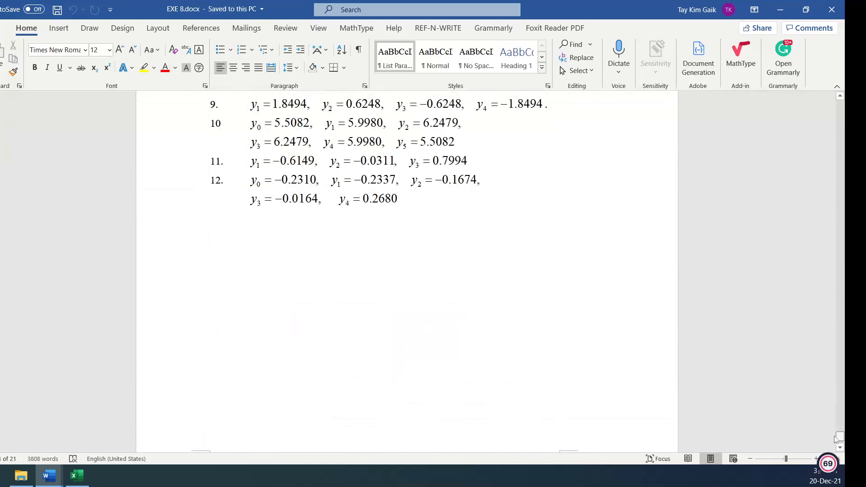
pyautogui.click(806, 9)
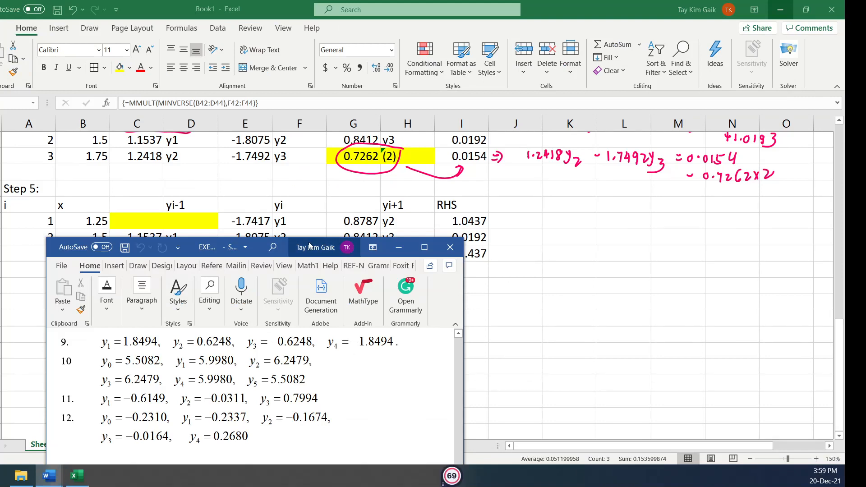
pyautogui.moveTo(274, 248); pyautogui.dragTo(564, 104)
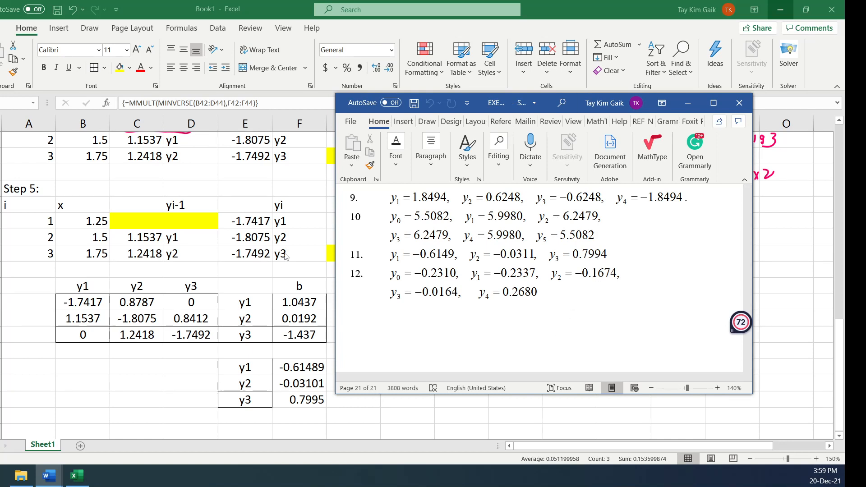
pyautogui.hotkey('alt', 'Tab')
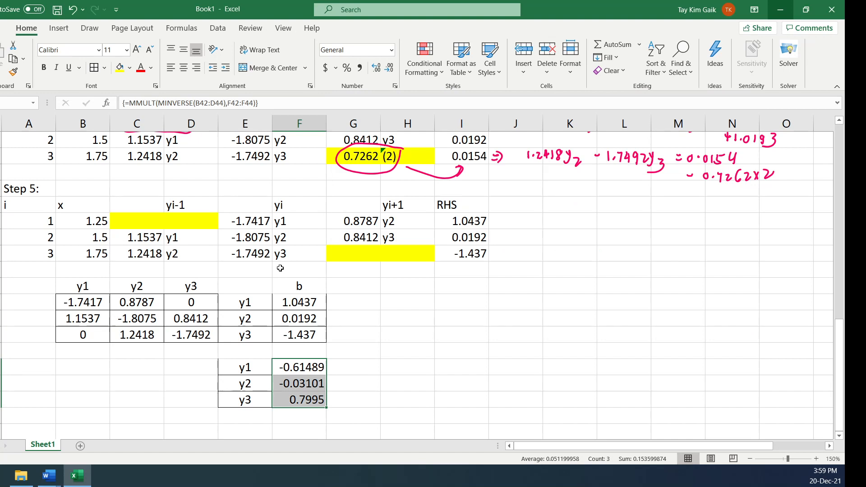
# Bring EXE 8.docx back in Word, maximize its window and view the final answers, including numbers 9 to 12
pyautogui.click(48, 475)
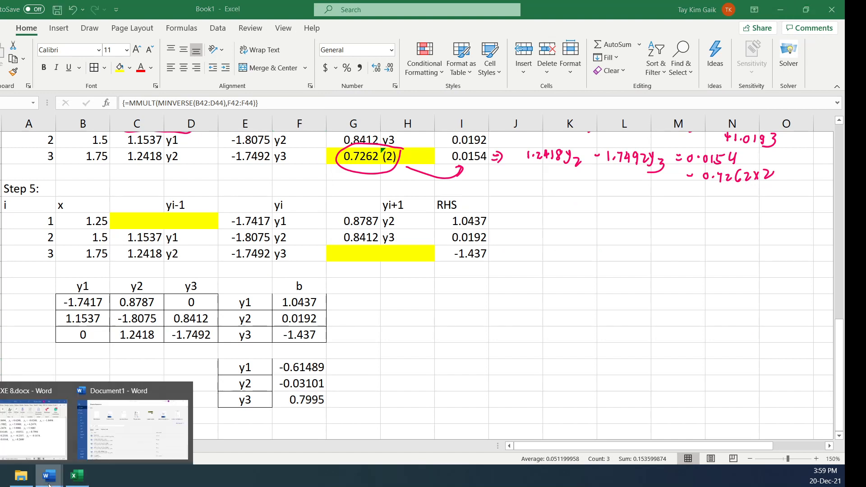
pyautogui.click(36, 445)
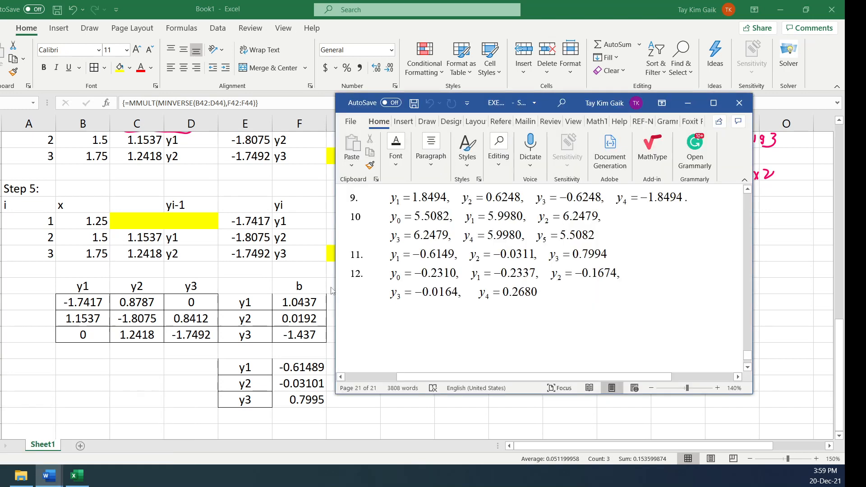
pyautogui.click(714, 103)
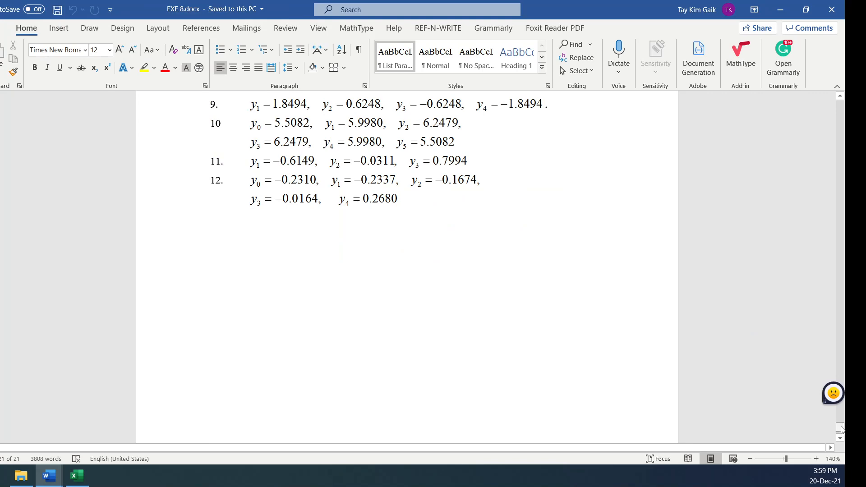
pyautogui.moveTo(841, 428); pyautogui.dragTo(842, 423)
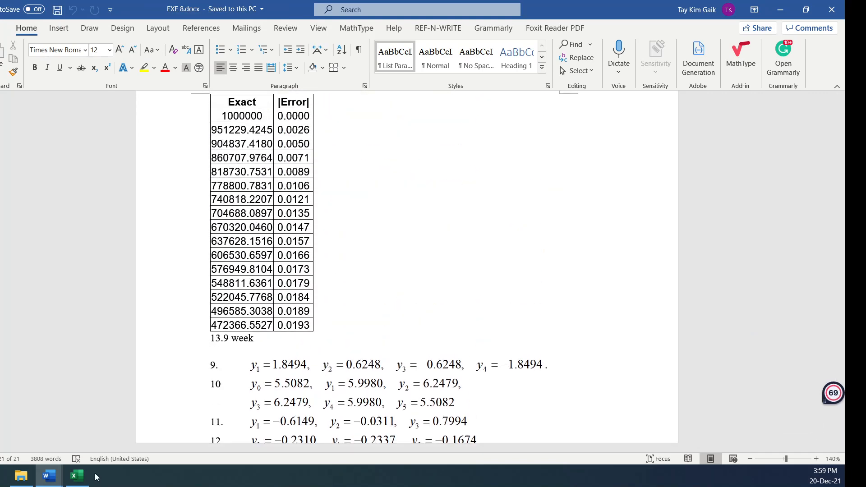
# Return to the Book1 workbook in Excel and review the coefficient table with the Step 4 and Step 5 equations
pyautogui.click(78, 475)
pyautogui.click(745, 299)
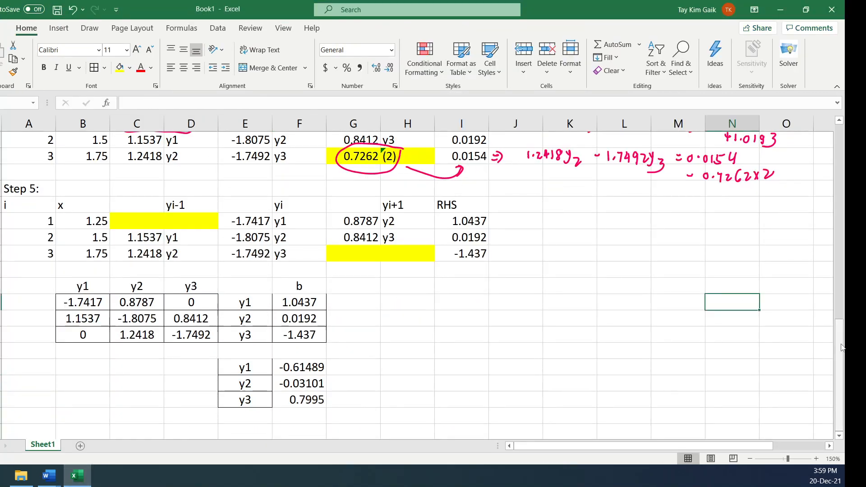
pyautogui.moveTo(842, 348); pyautogui.dragTo(843, 301)
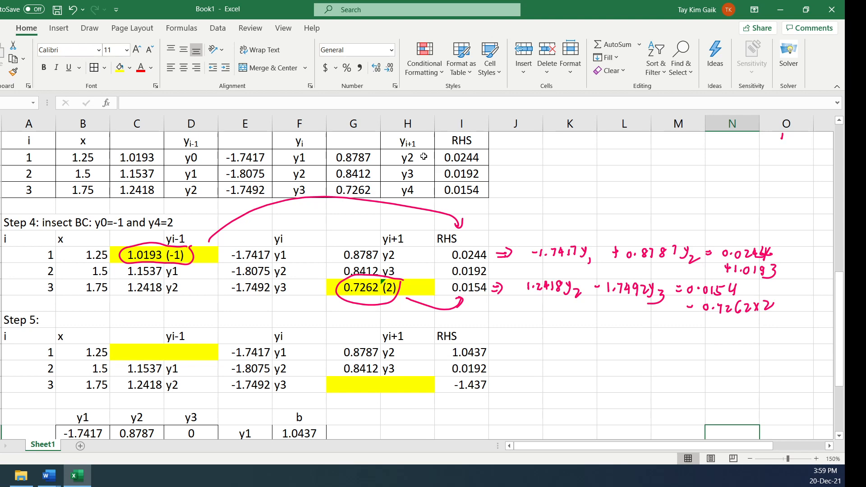
pyautogui.moveTo(842, 334)
pyautogui.mouseDown()
pyautogui.moveTo(842, 255)
pyautogui.moveTo(840, 319)
pyautogui.mouseUp()
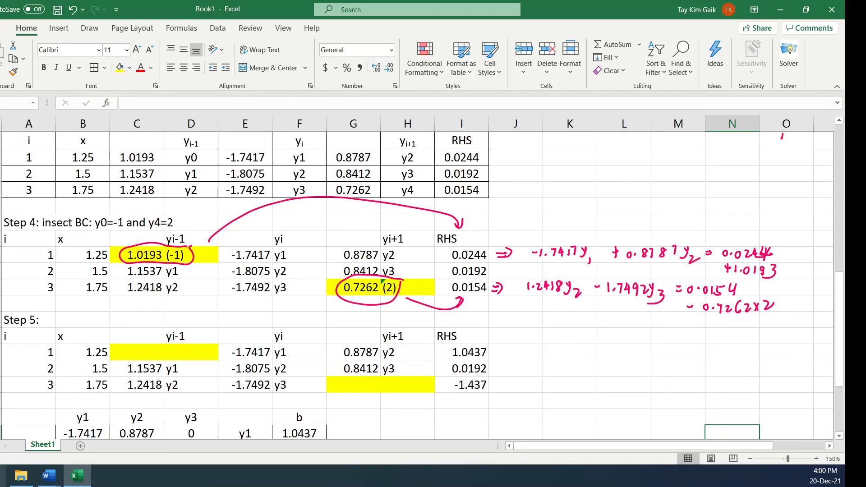